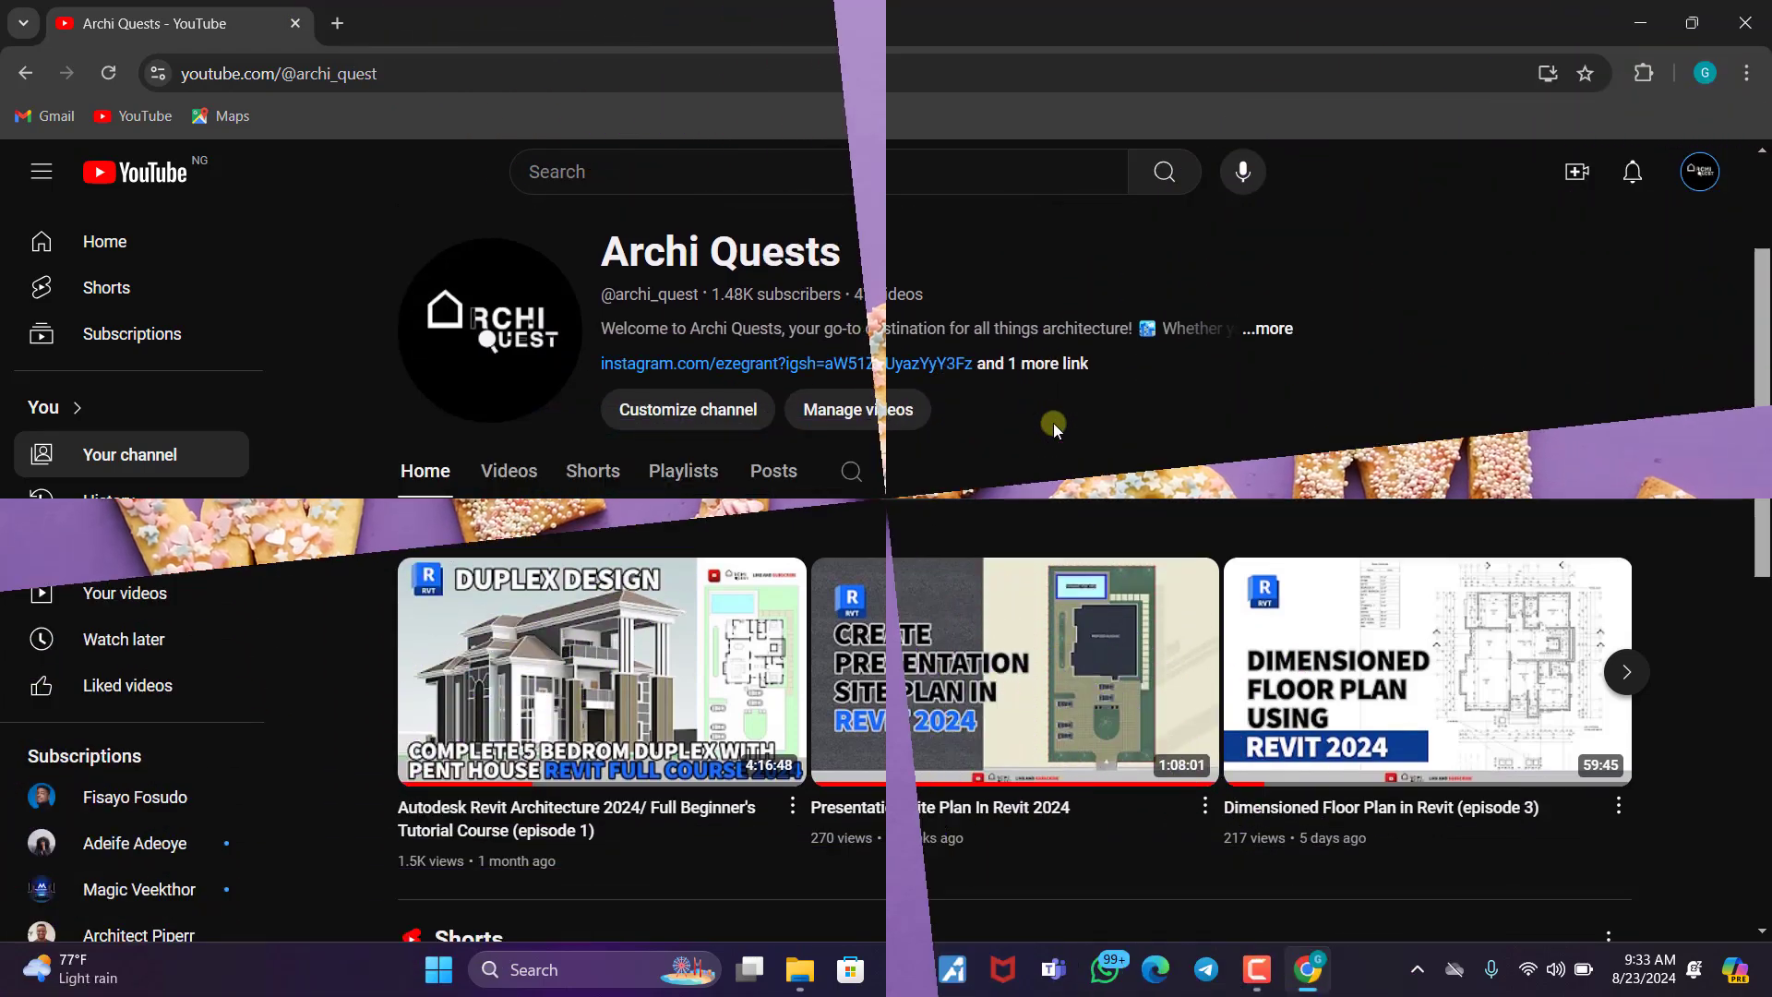
Look through the Archi Quests channel's home page and its list of uploaded videos
scroll(1055, 424, "down", 2)
scroll(1055, 424, "down", 1)
scroll(1054, 424, "down", 5)
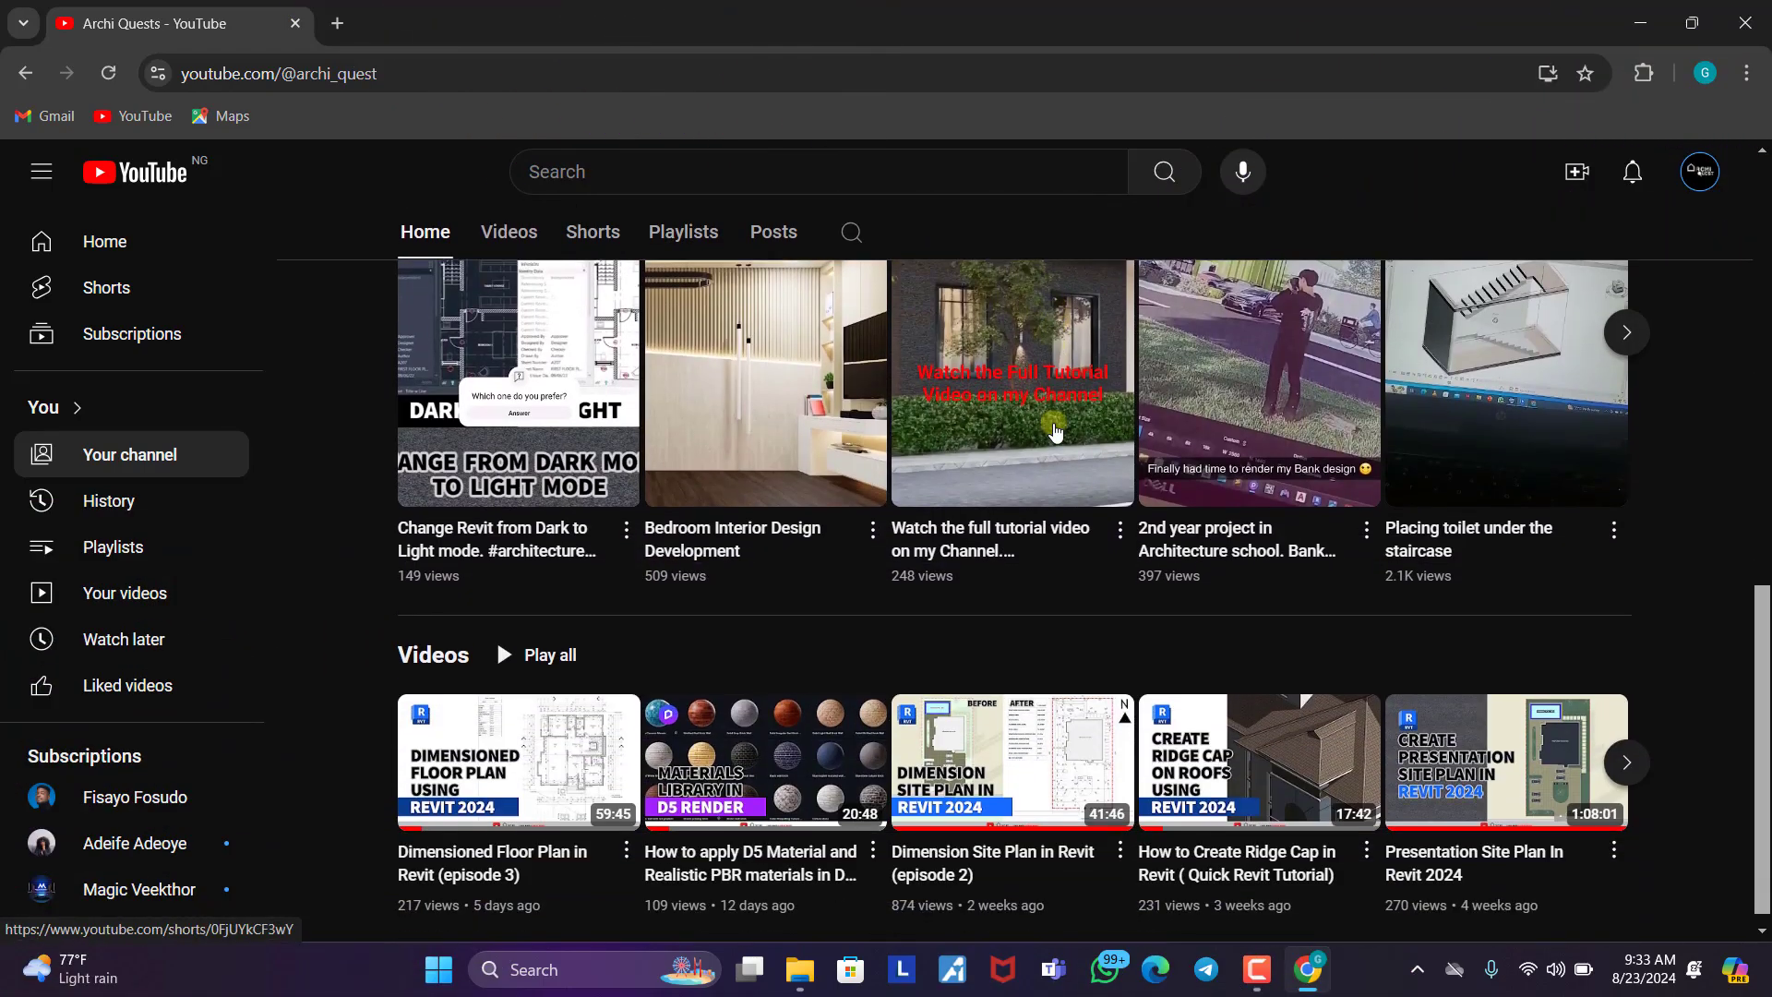
scroll(1054, 430, "up", 3)
scroll(1054, 430, "up", 2)
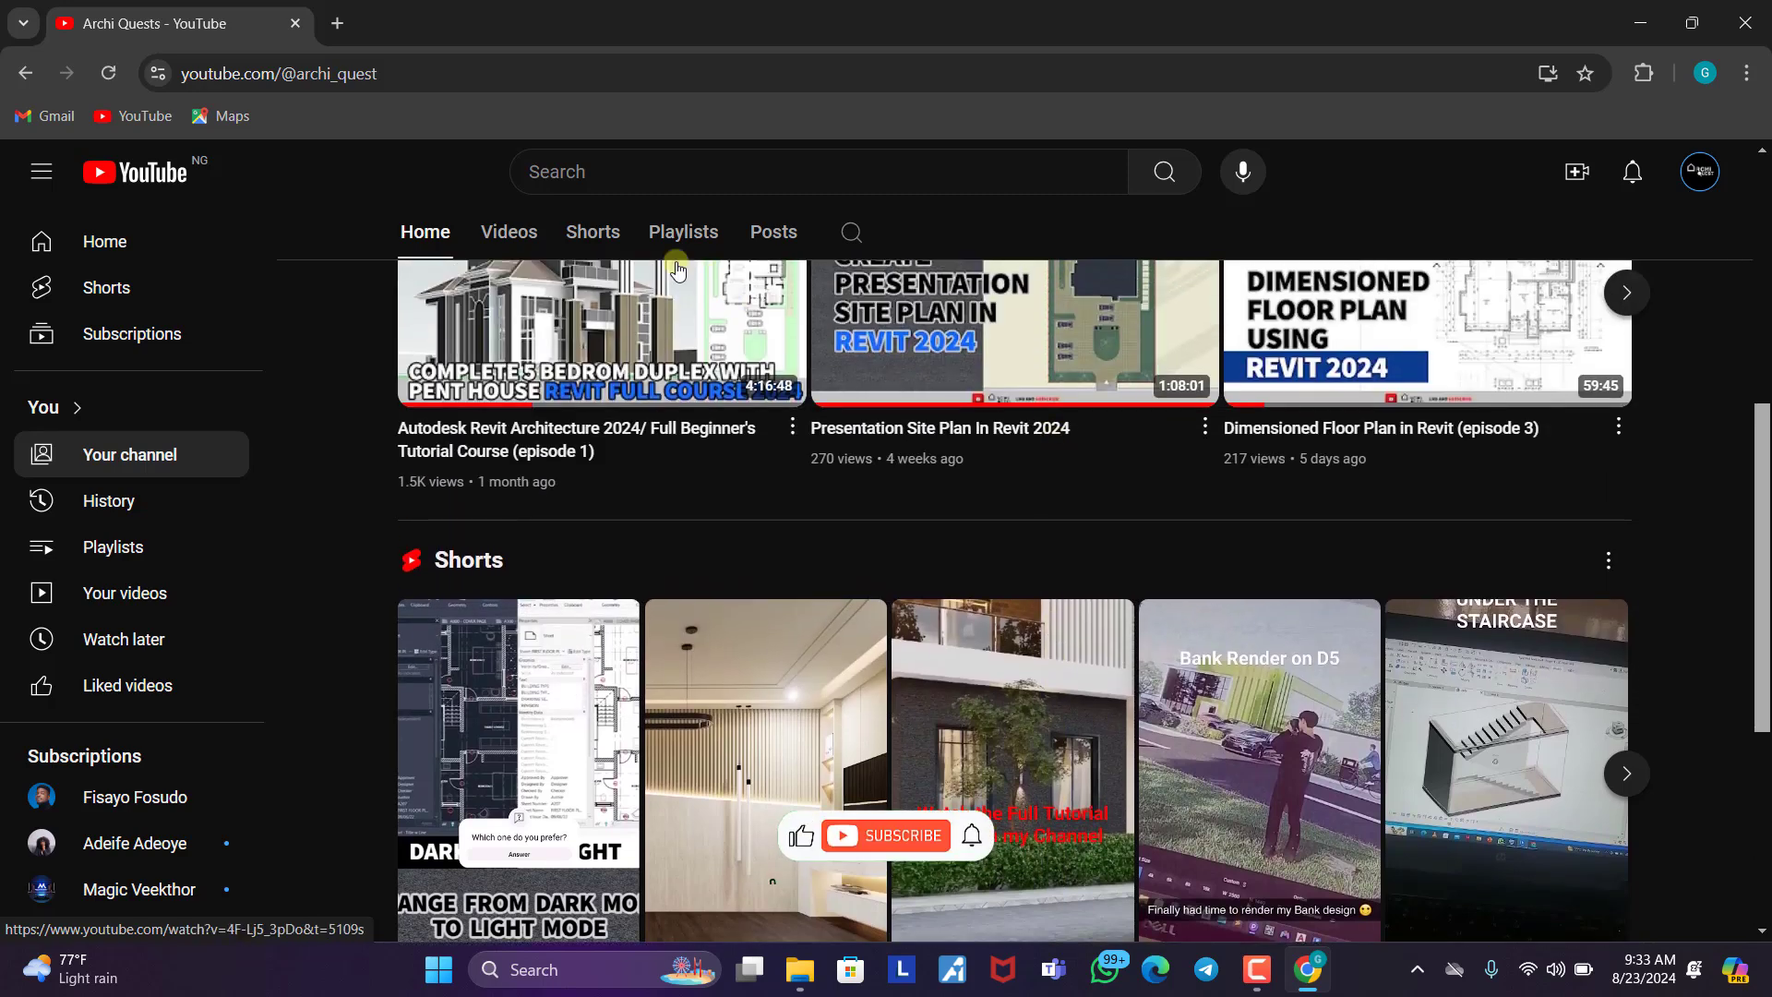
left_click(508, 231)
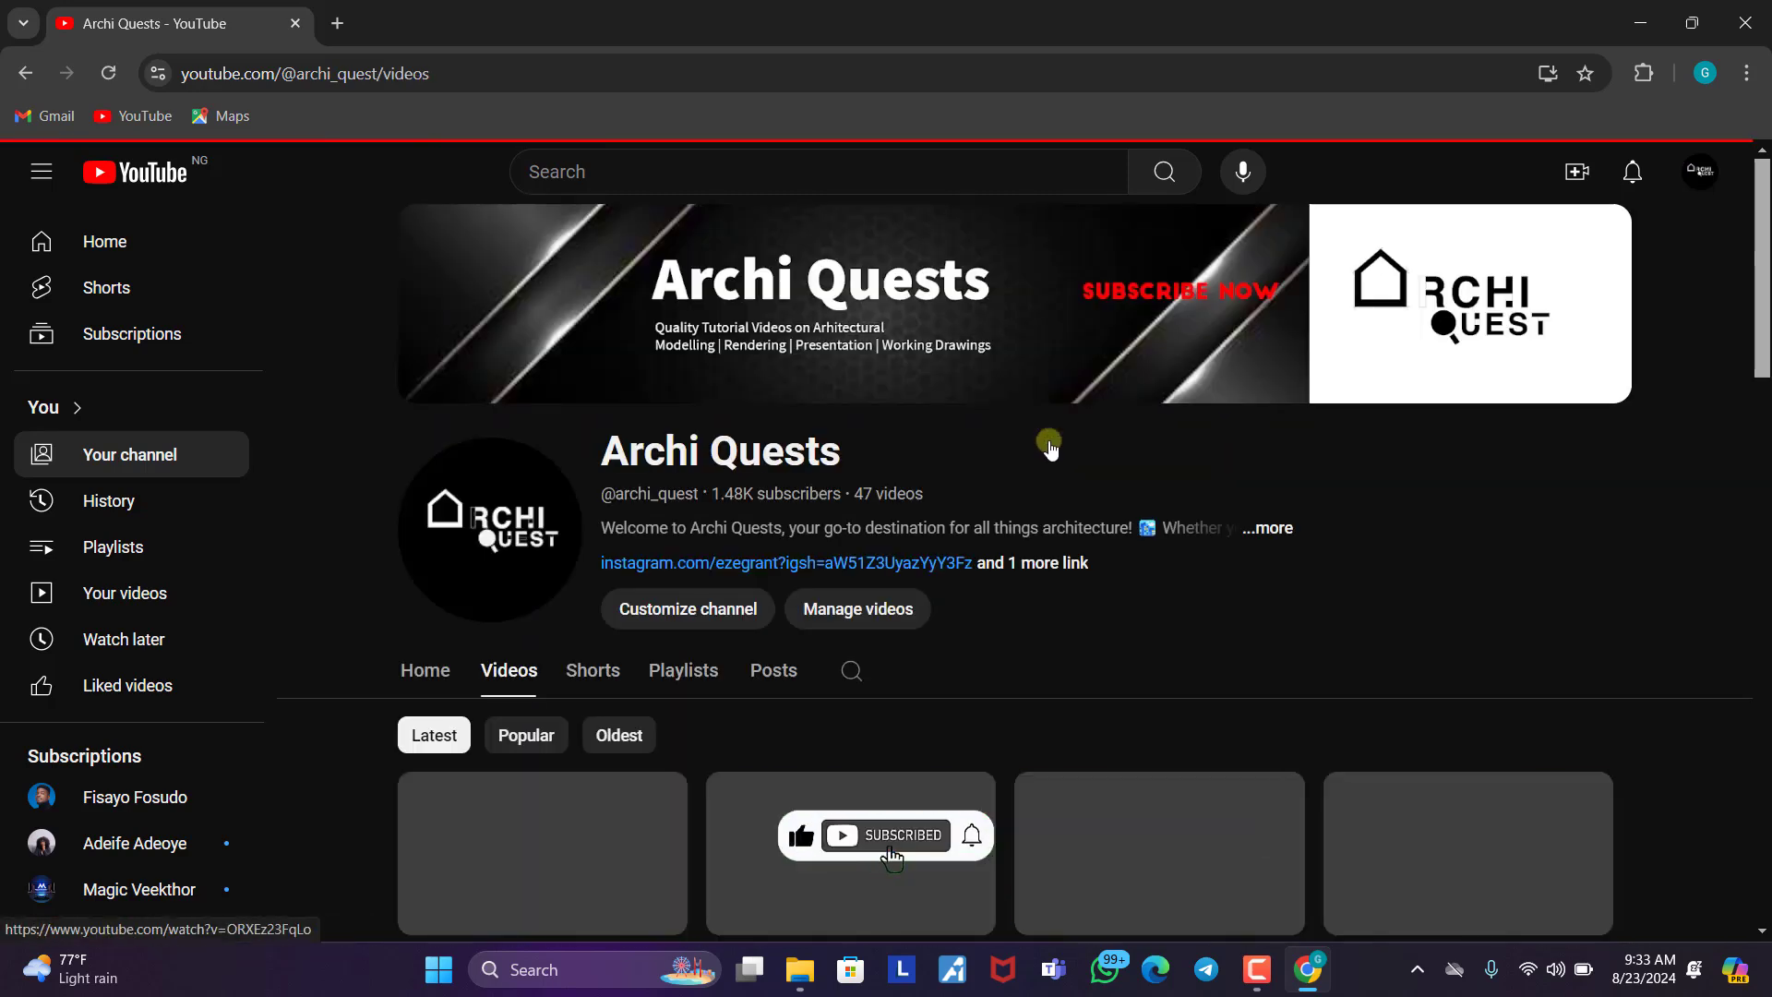
scroll(1050, 446, "down", 6)
scroll(1050, 446, "down", 8)
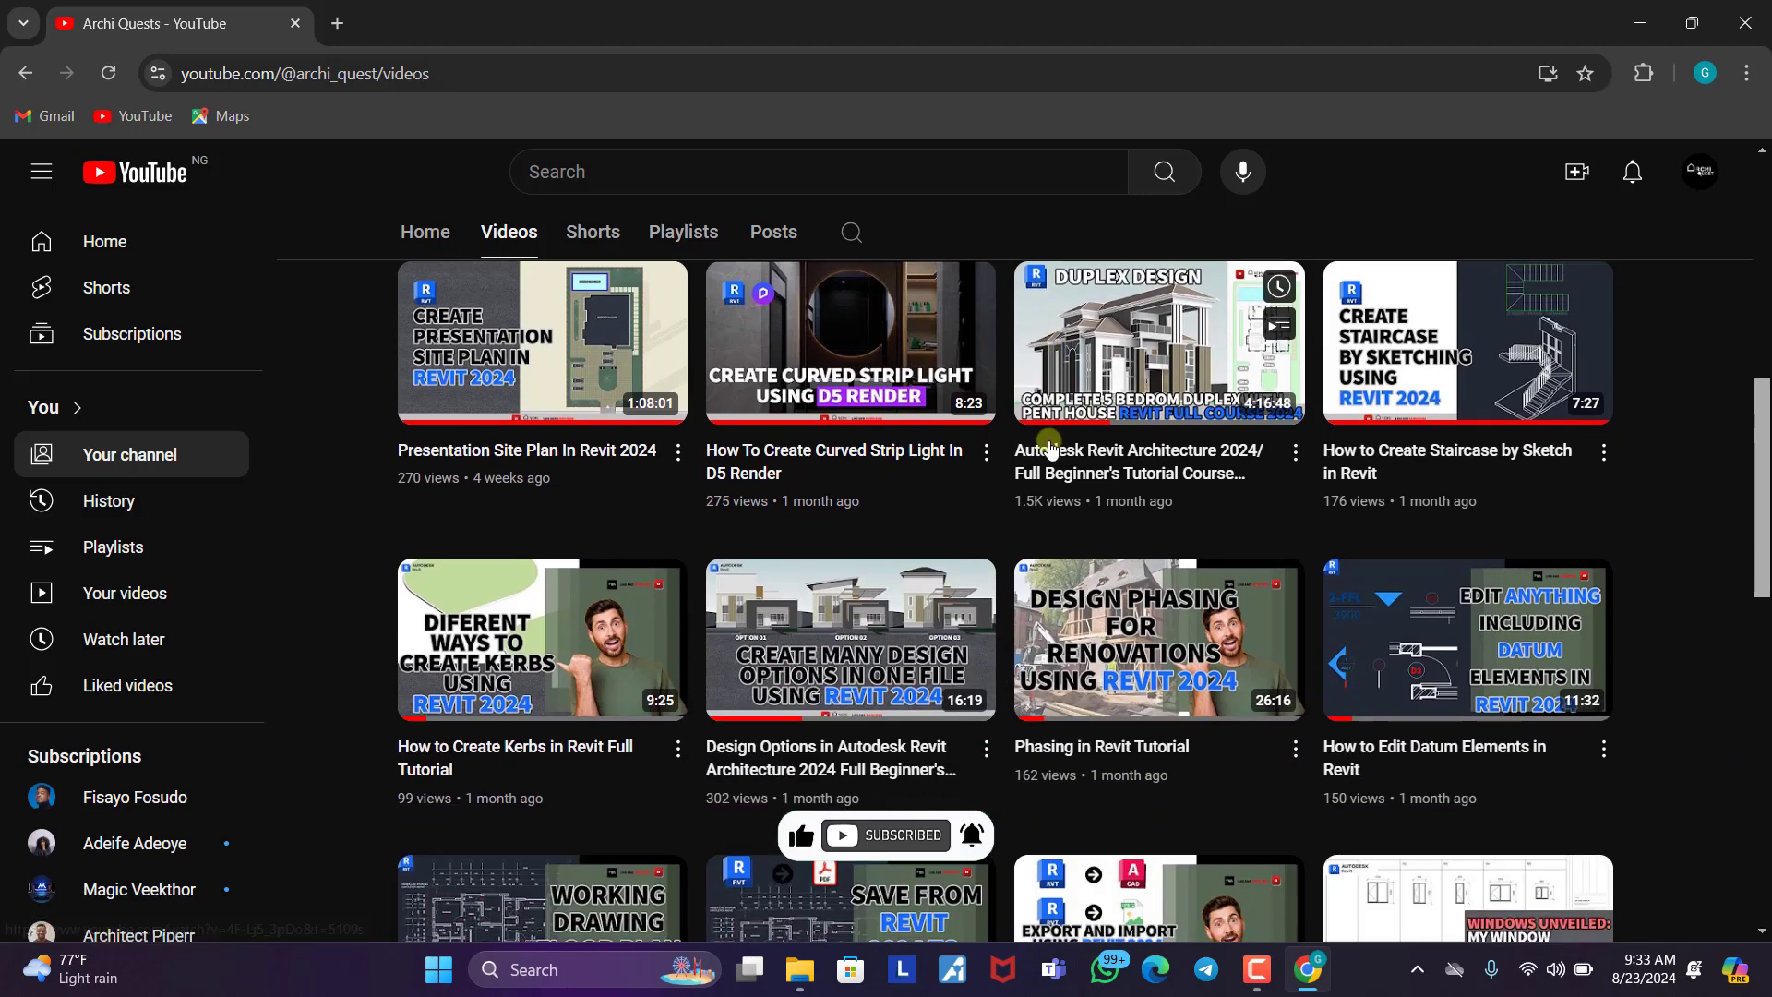
scroll(1051, 446, "down", 8)
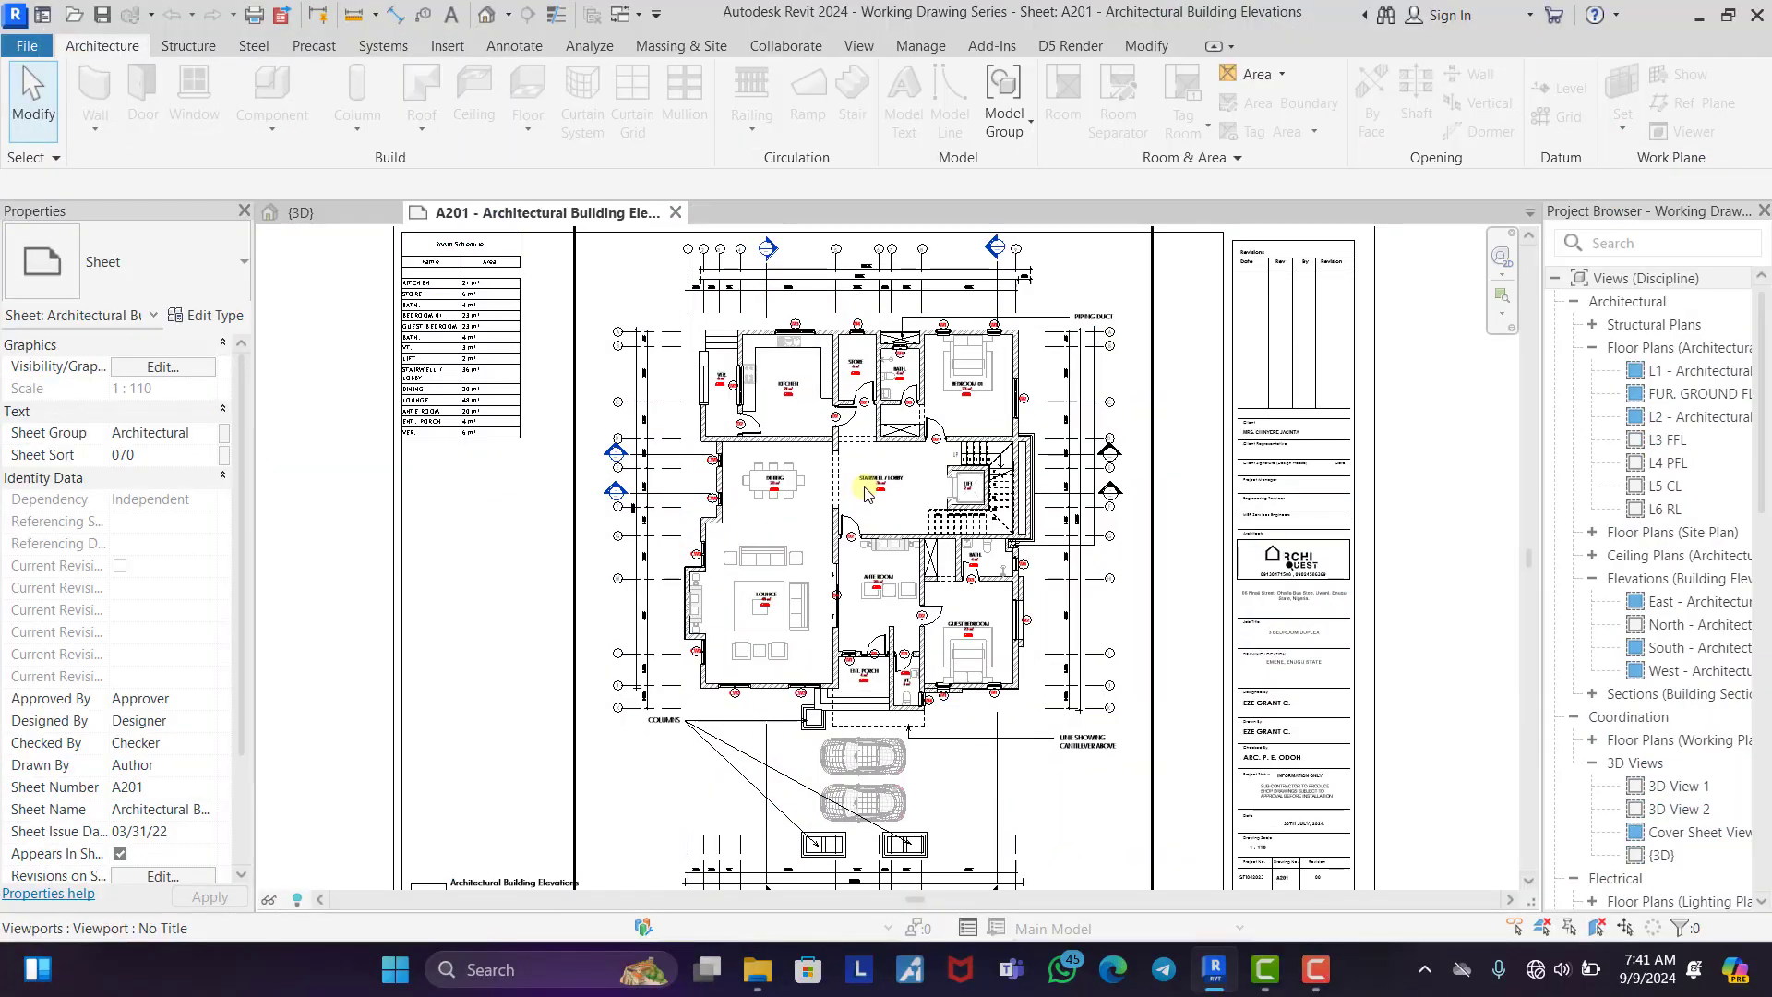
In Revit, duplicate the FUR. GROUND FLOOR PLAN view with detailing
scroll(866, 494, "down", 2)
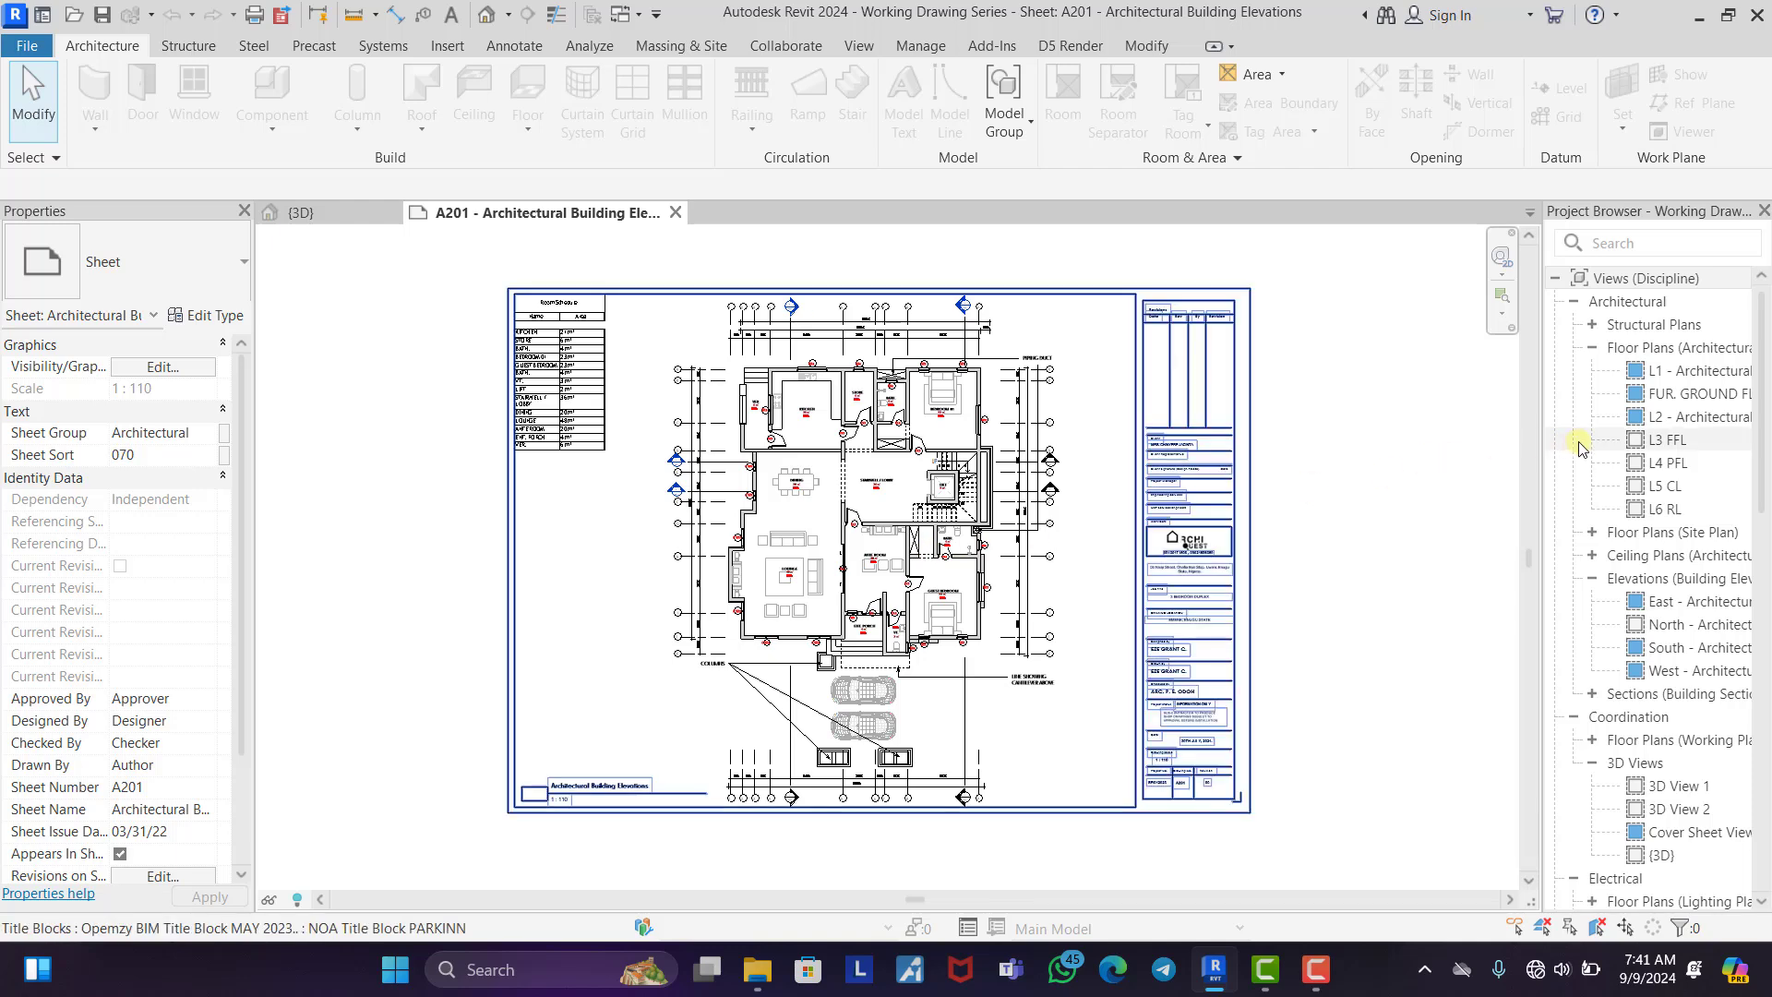
left_click(1674, 403)
left_click(1674, 403)
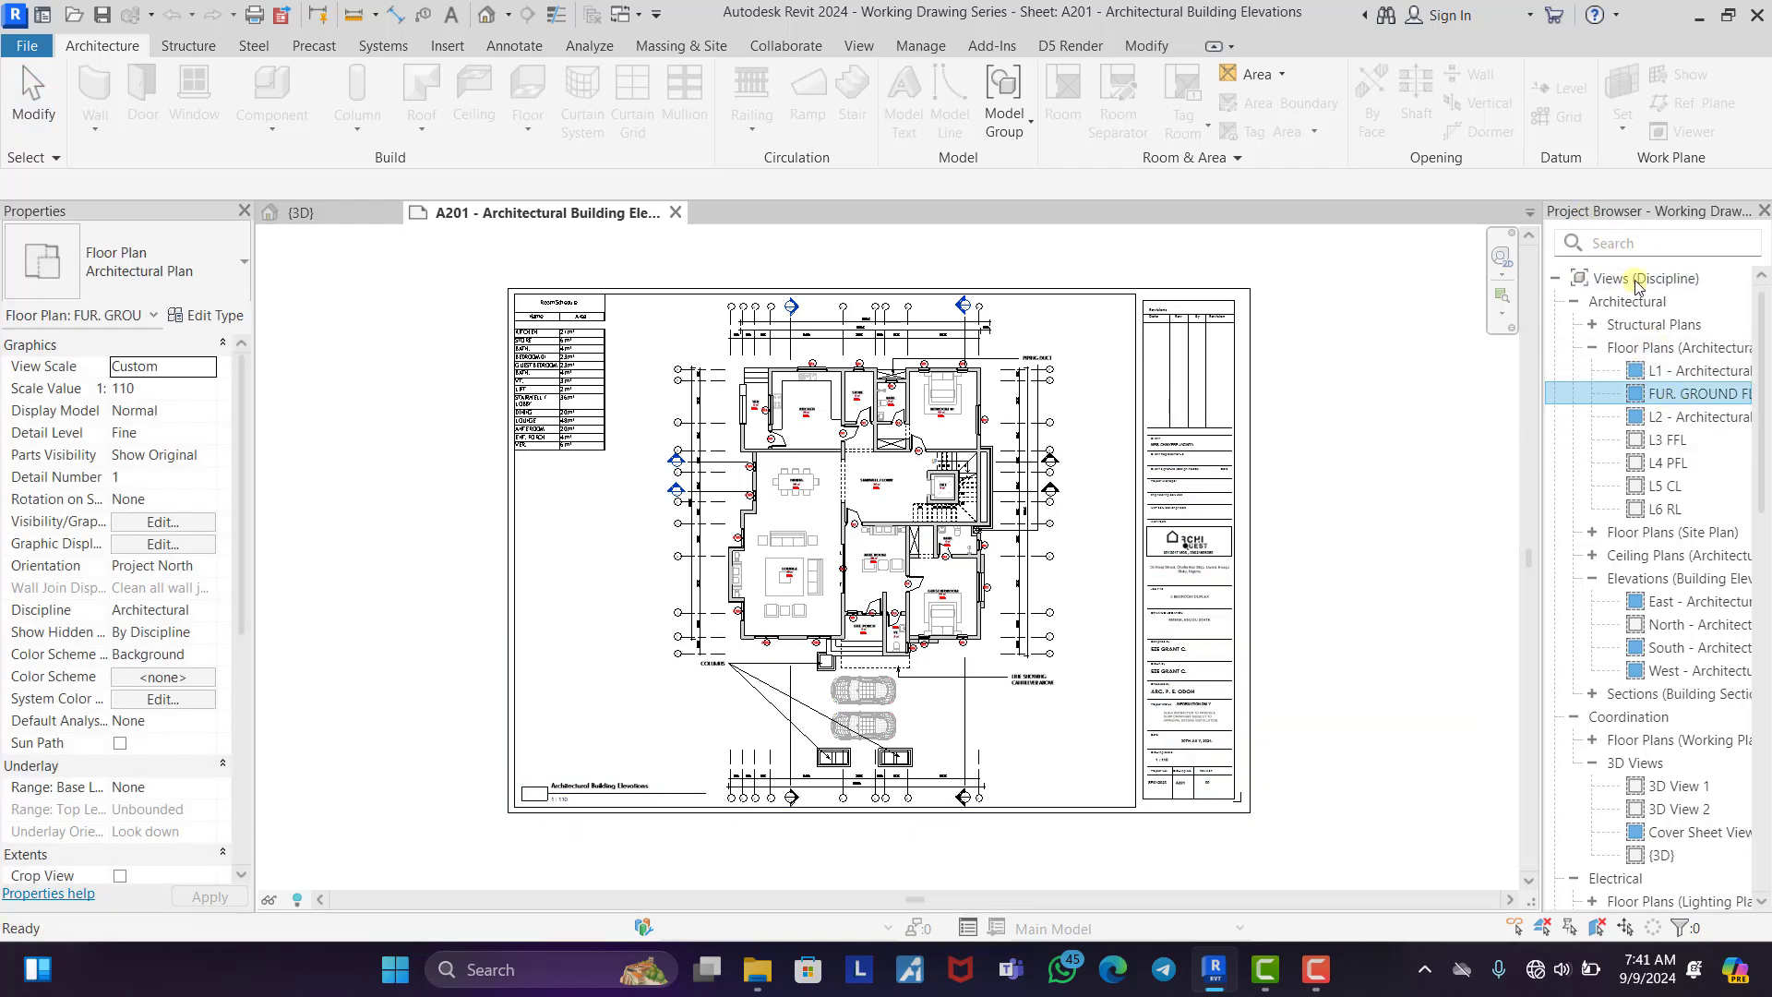
left_click(1689, 393)
left_click(1468, 434)
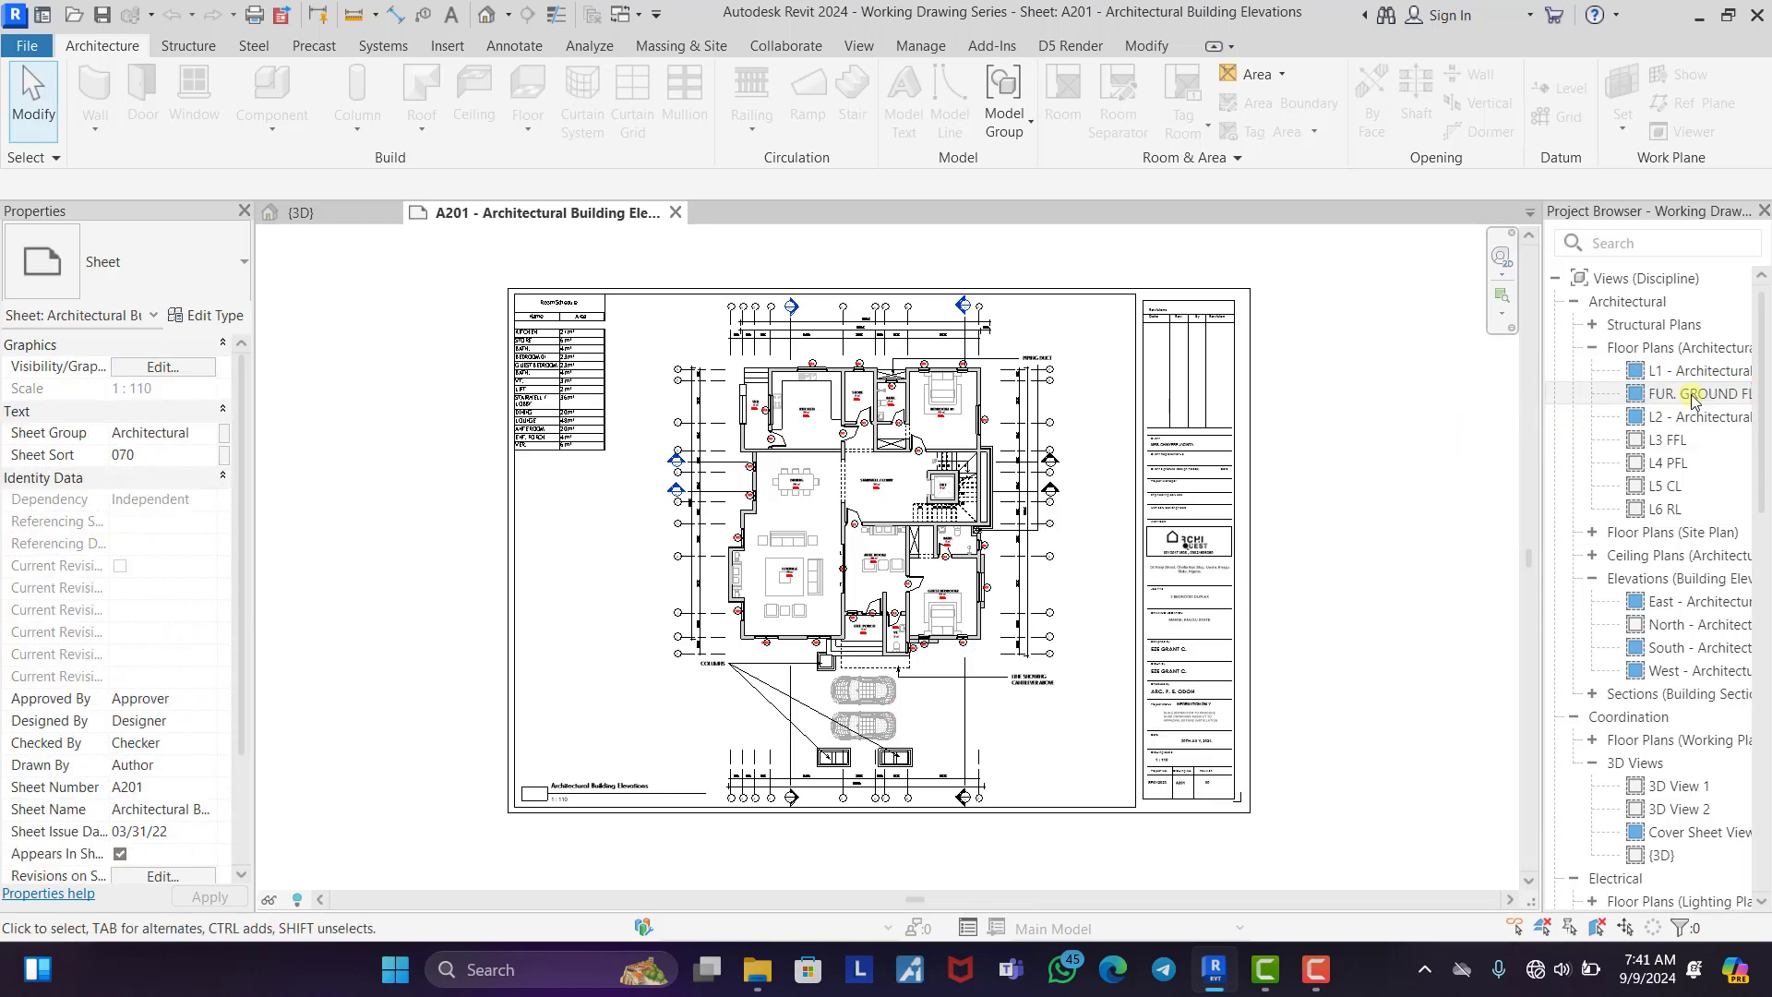
left_click(1692, 397)
right_click(1693, 397)
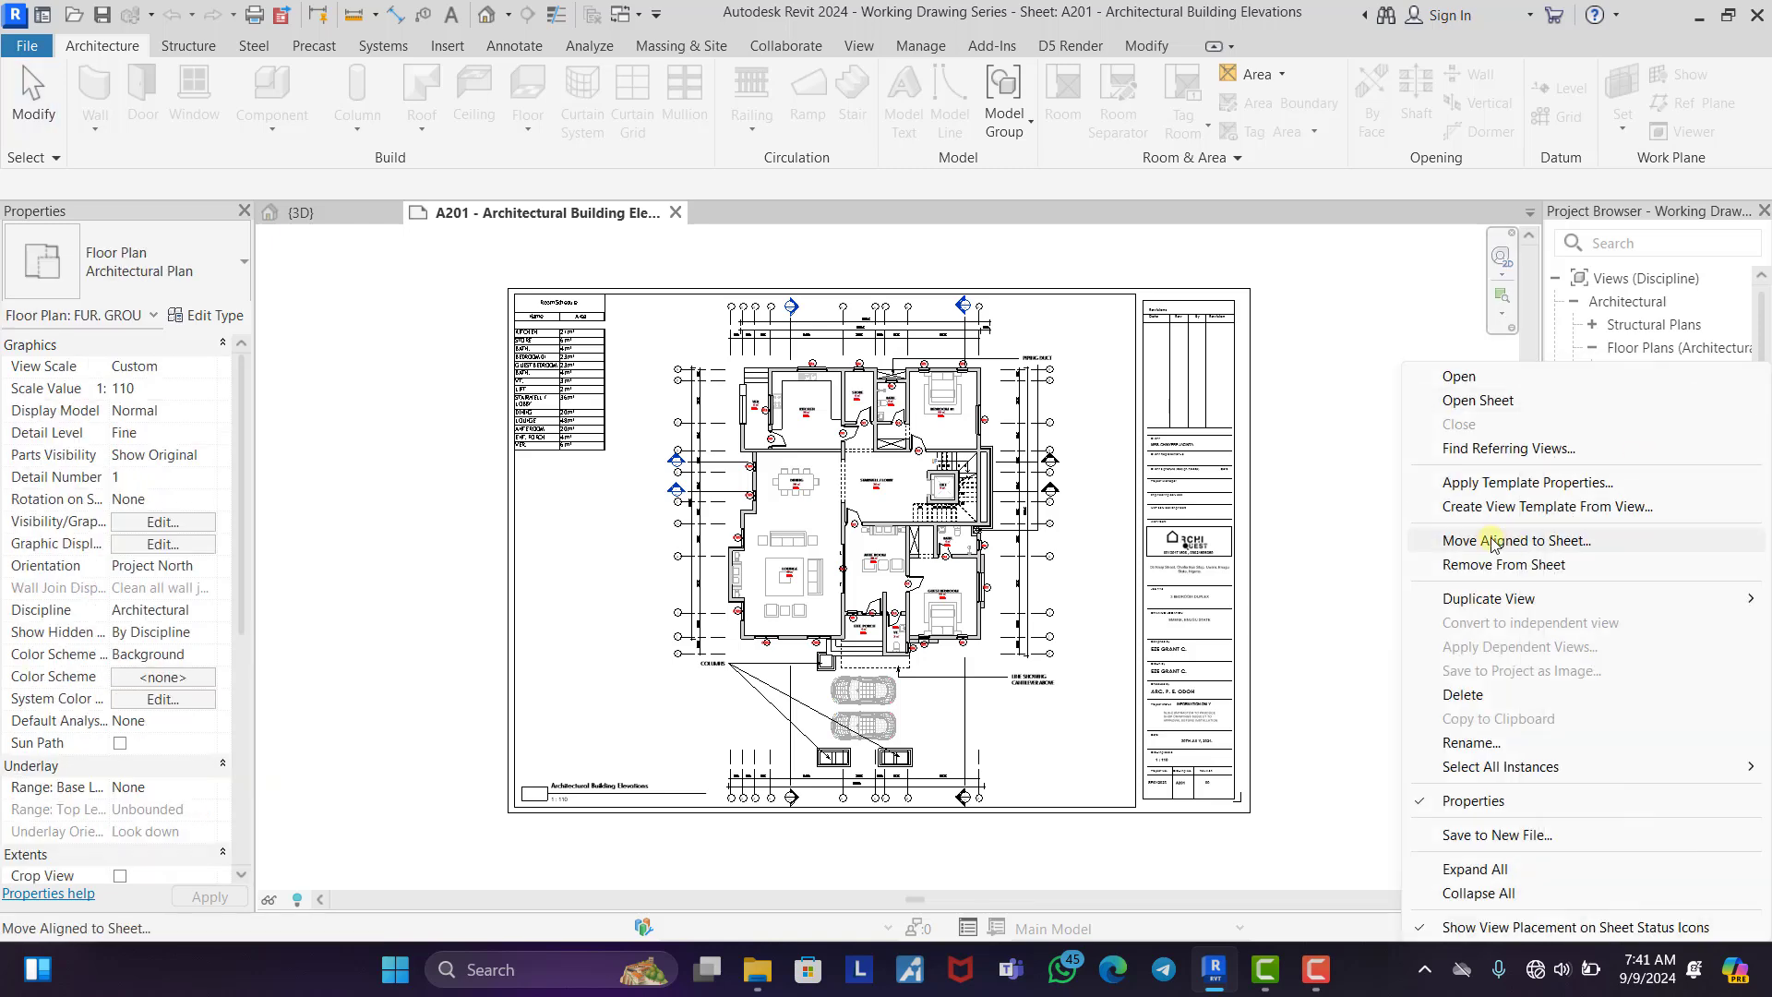
mouse_move(1477, 604)
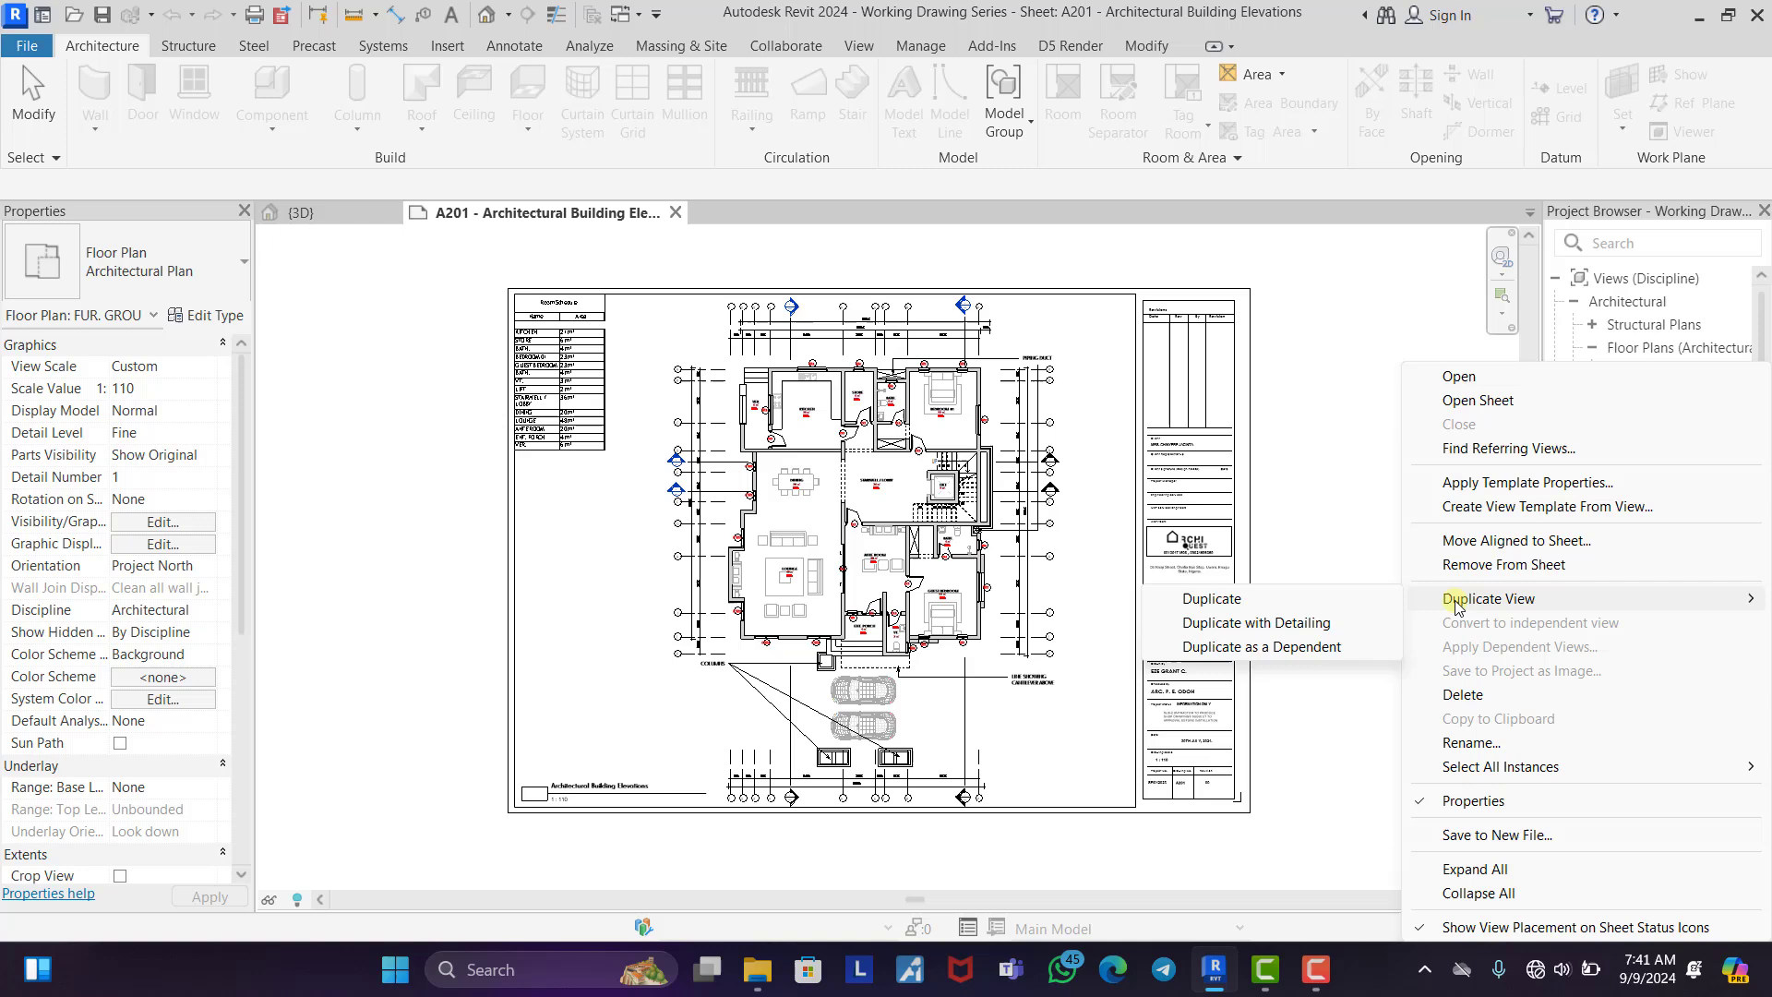
left_click(1263, 624)
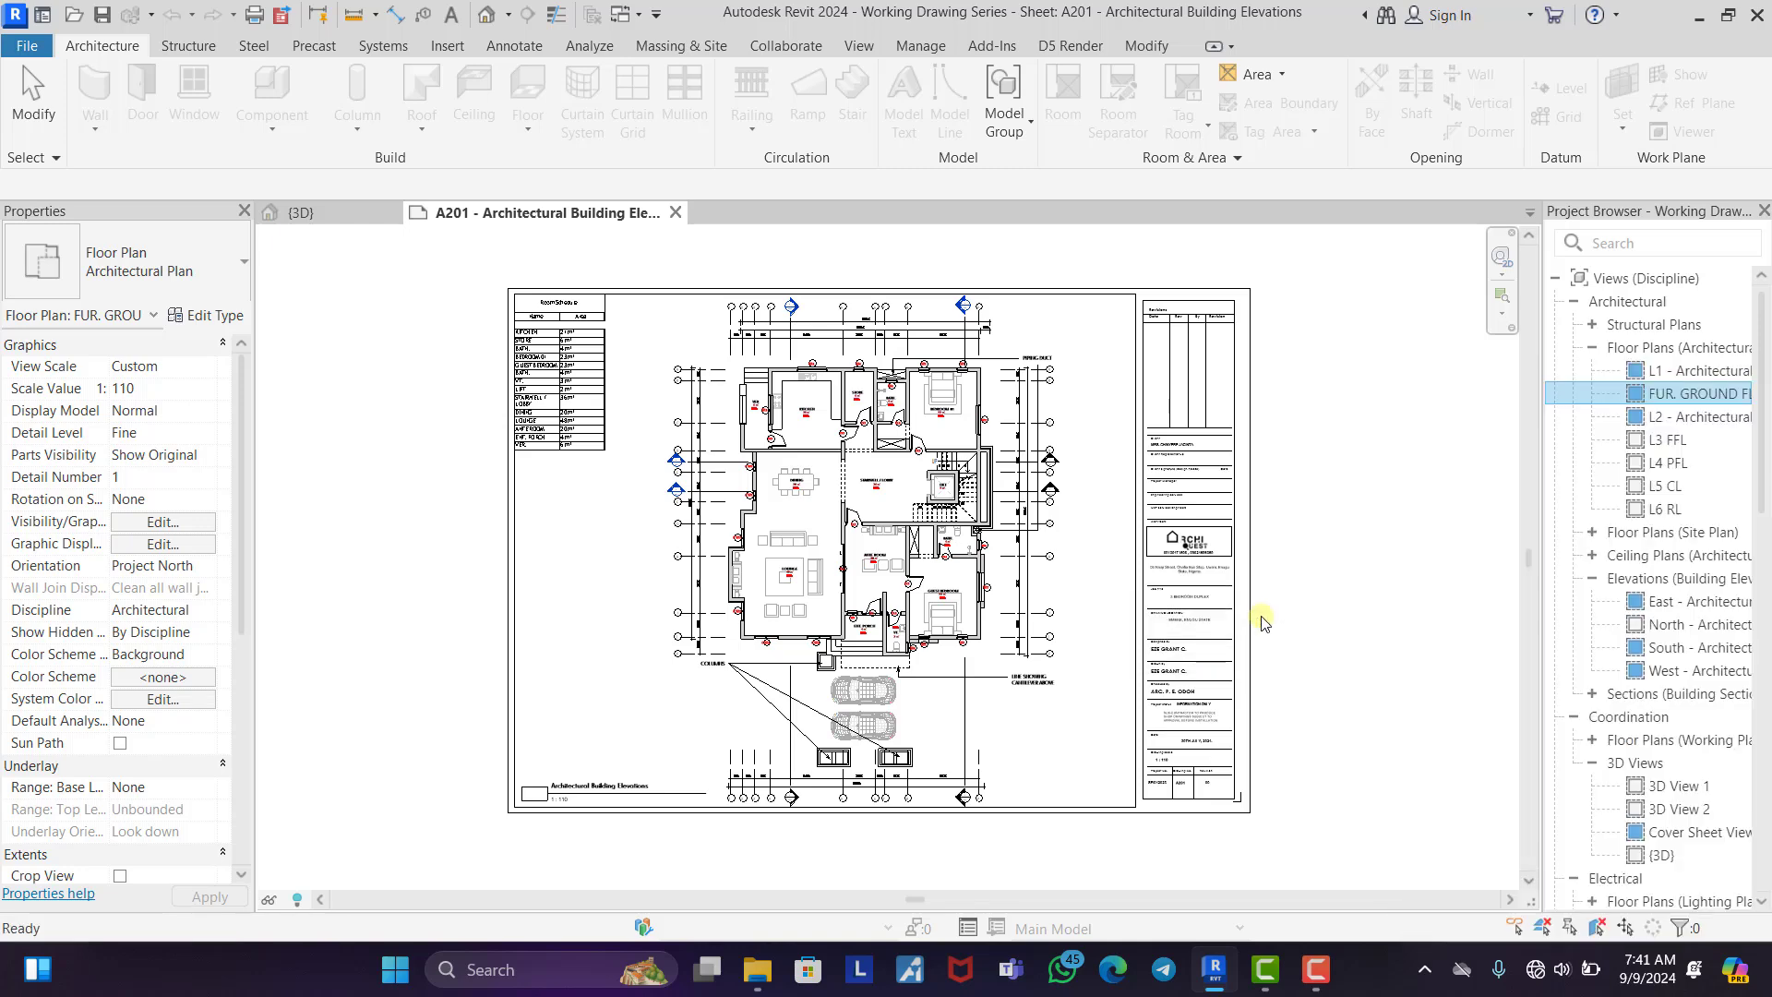
Rename the duplicated ground floor plan view as TIL. GROUND FLOOR PLAN
right_click(1680, 420)
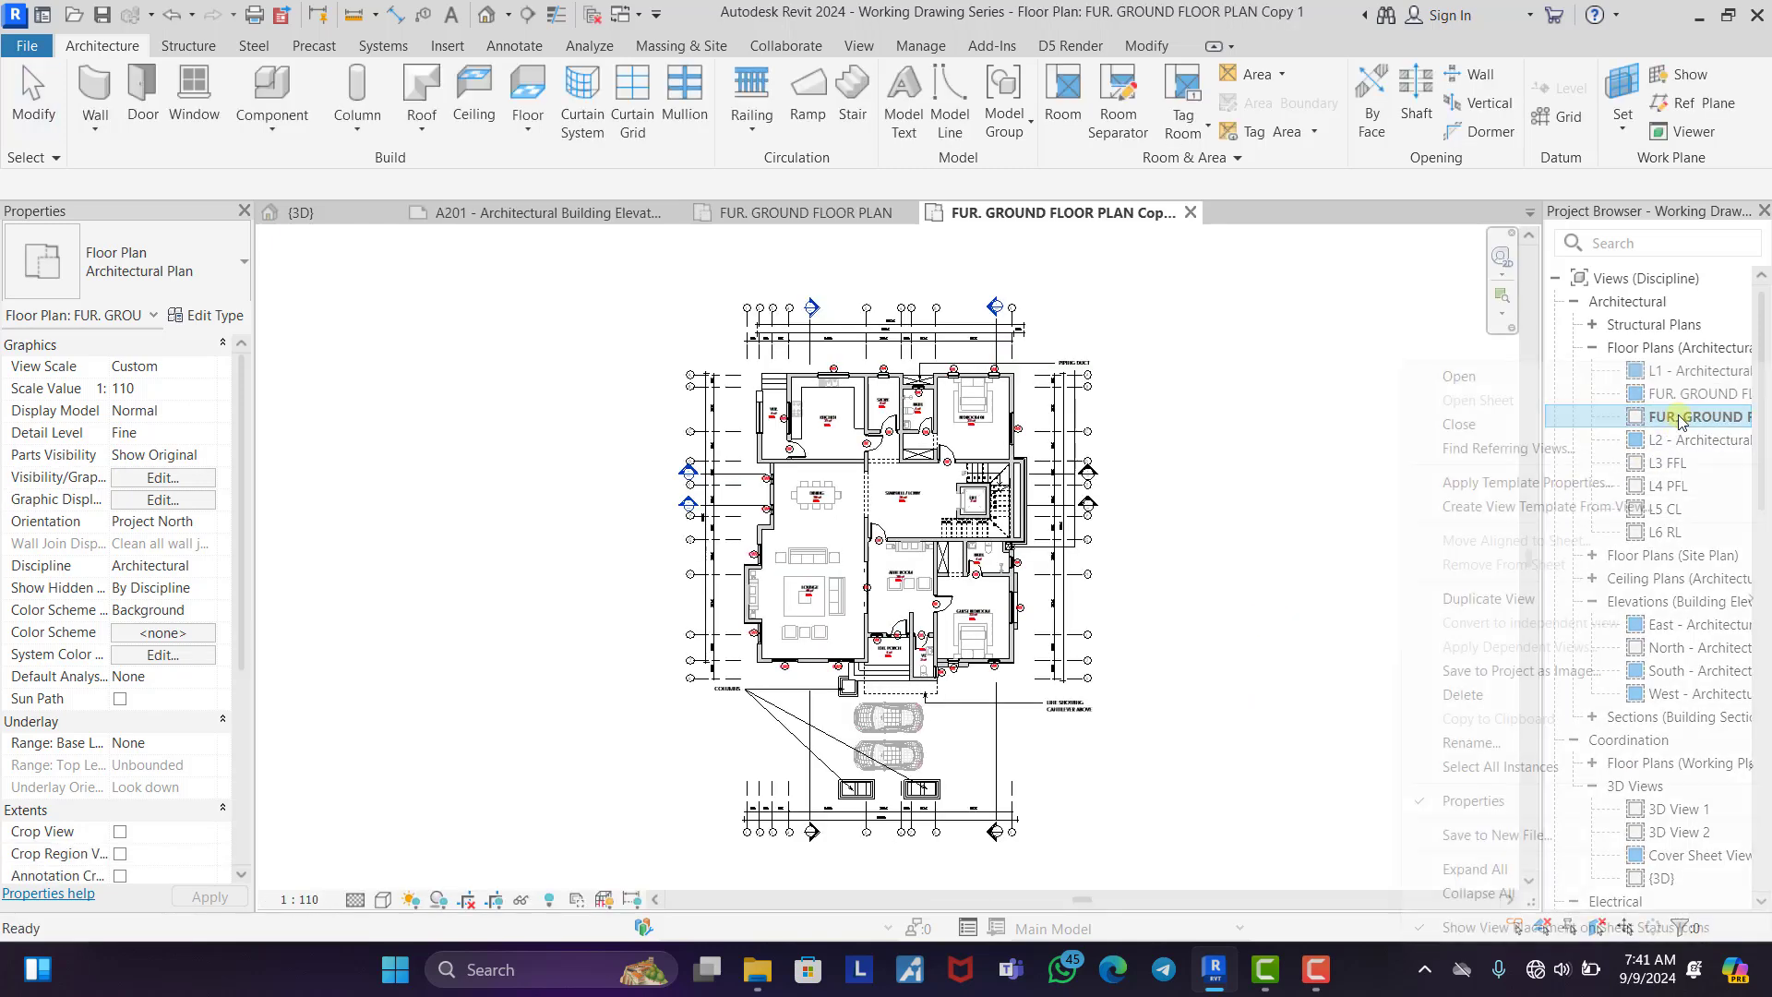
left_click(1467, 743)
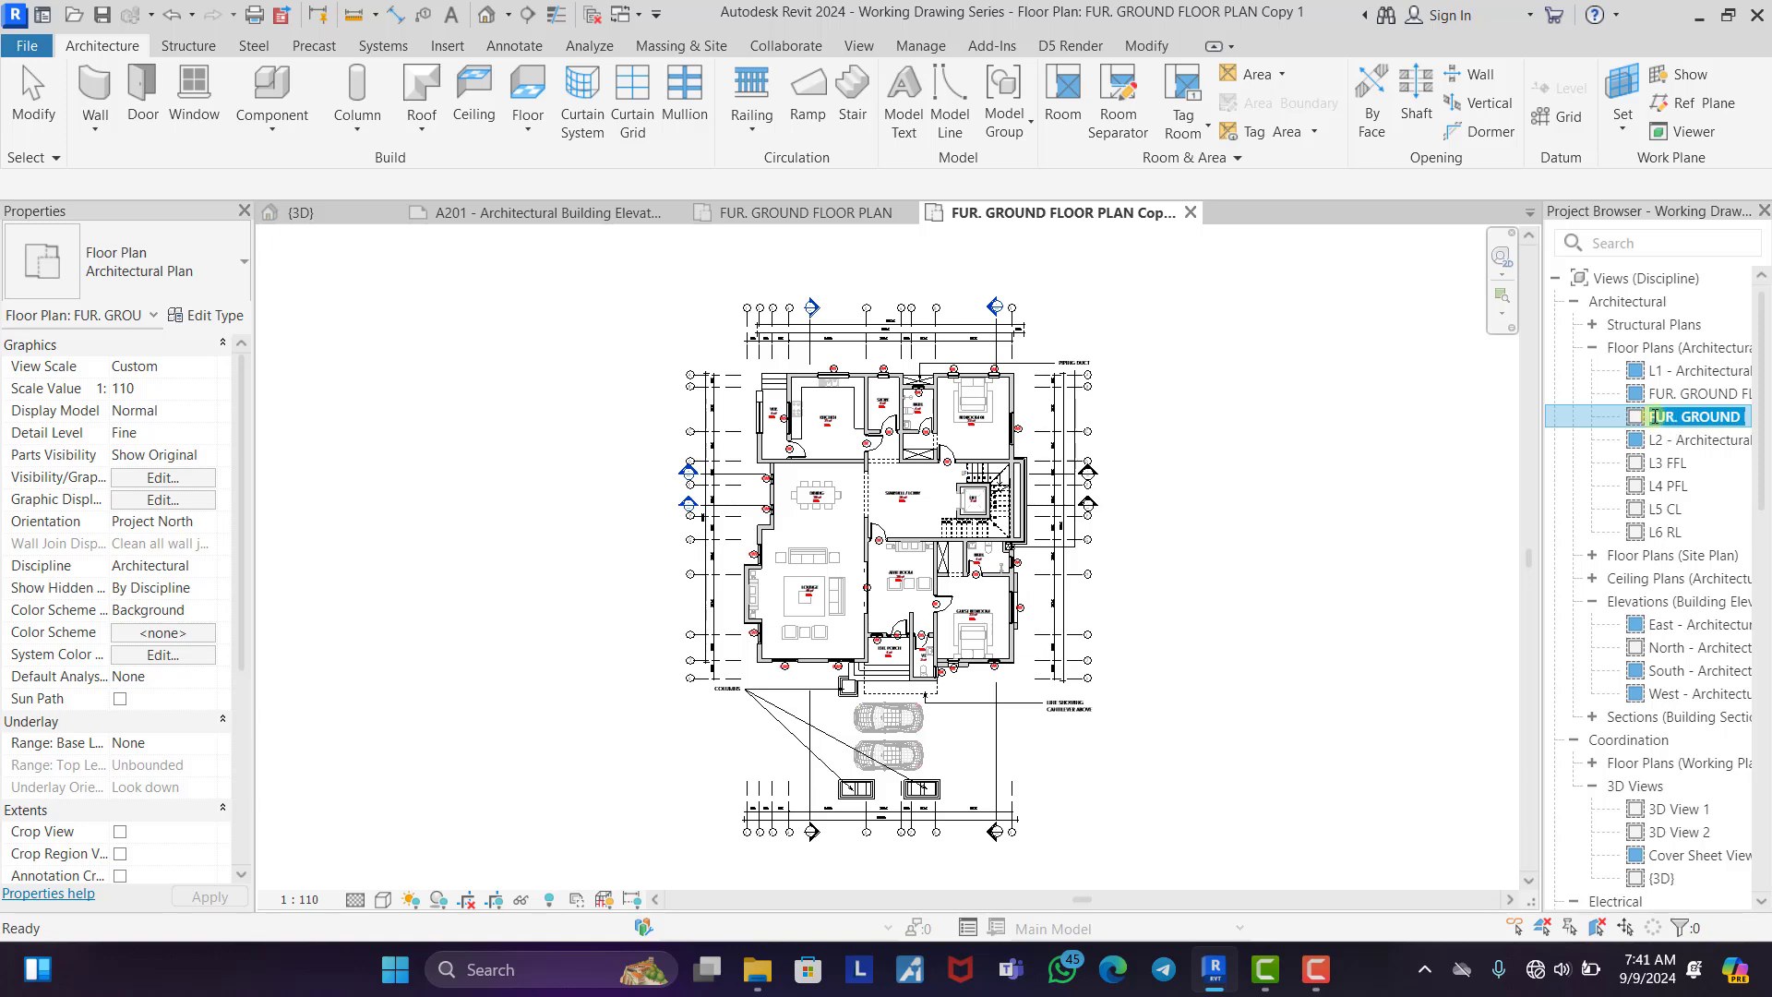
left_click(1673, 416)
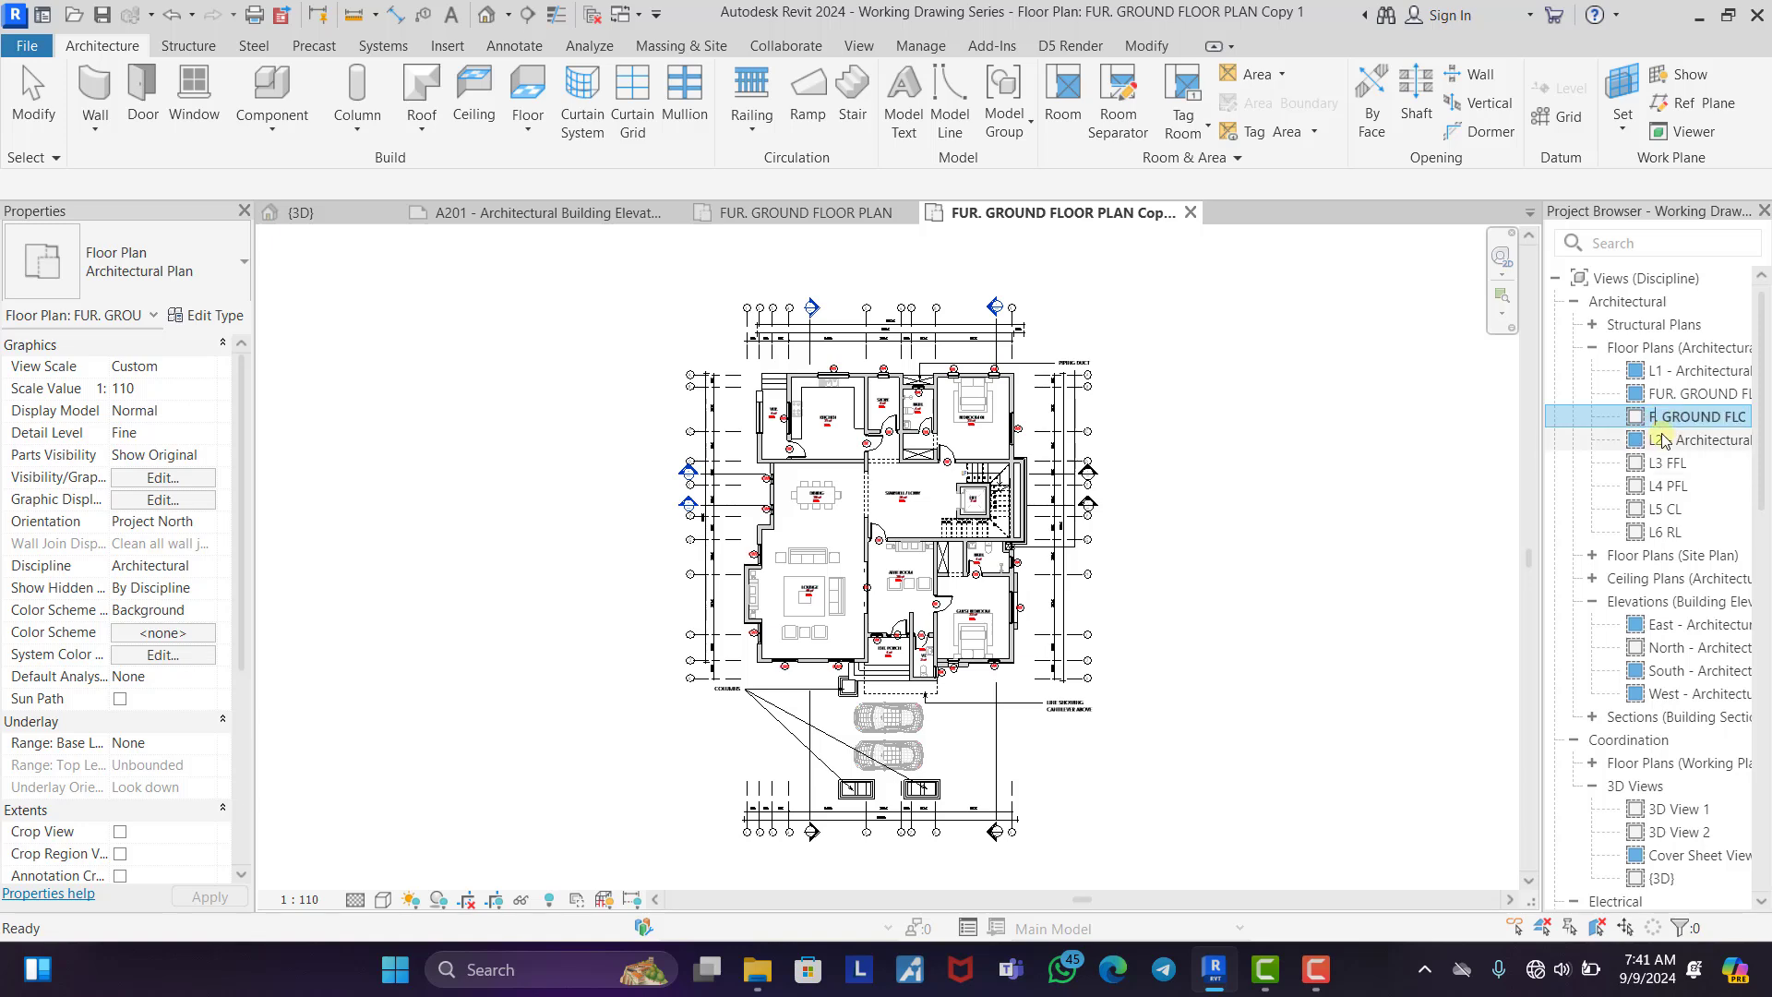
key("BackSpace")
key("BackSpace")
key("BackSpace")
key("BackSpace")
key("BackSpace")
key("Return")
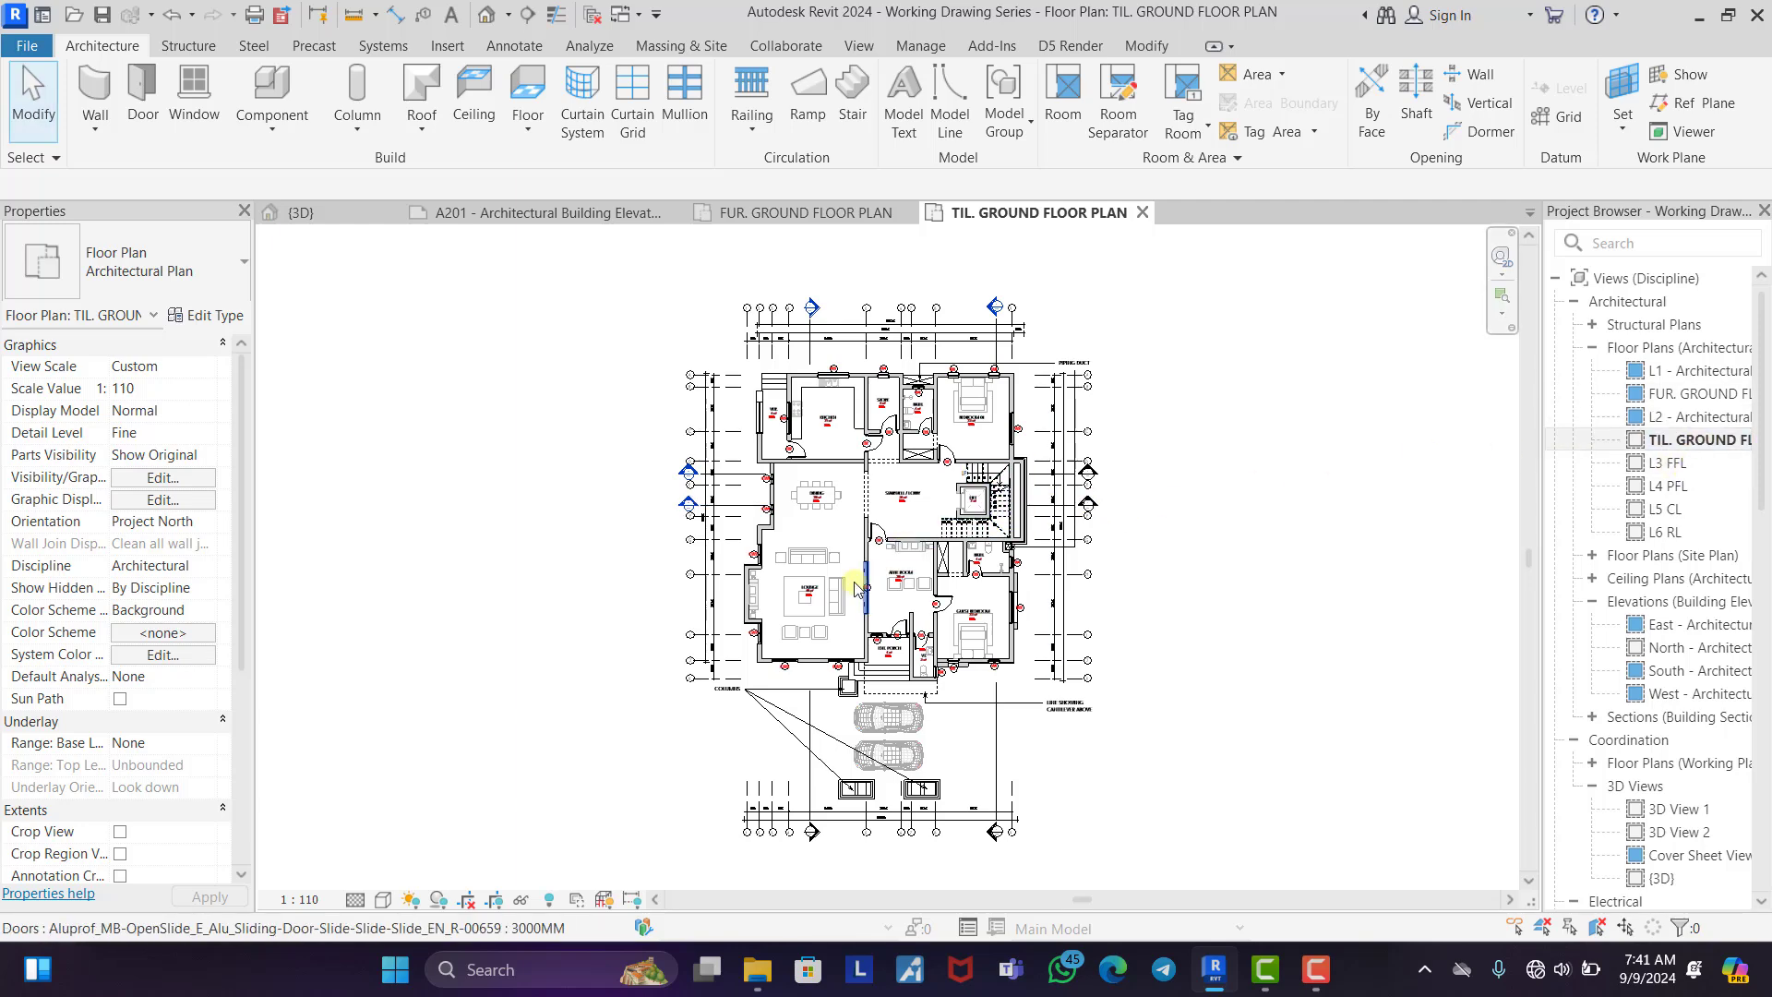
Hide the whole spot elevations category in the plan view, using the elevation mark under the STAIRWELL / LOBBY label
scroll(813, 545, "up", 2)
scroll(927, 459, "up", 5)
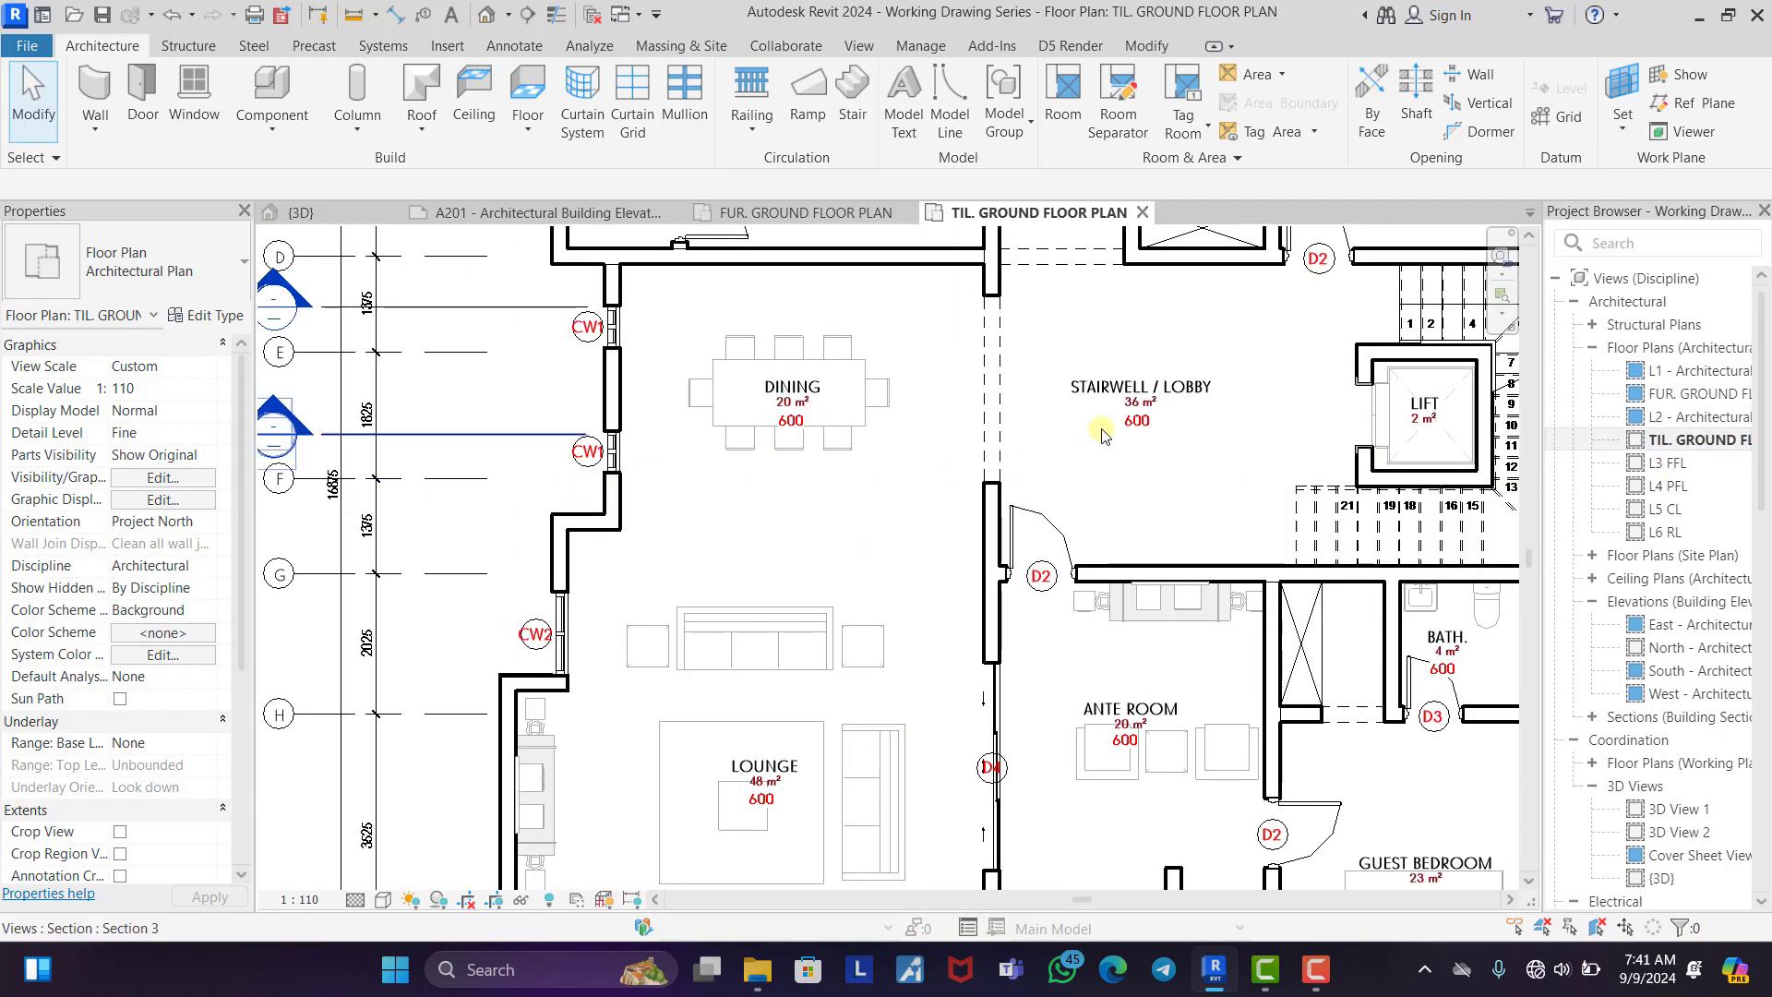
left_click(1168, 439)
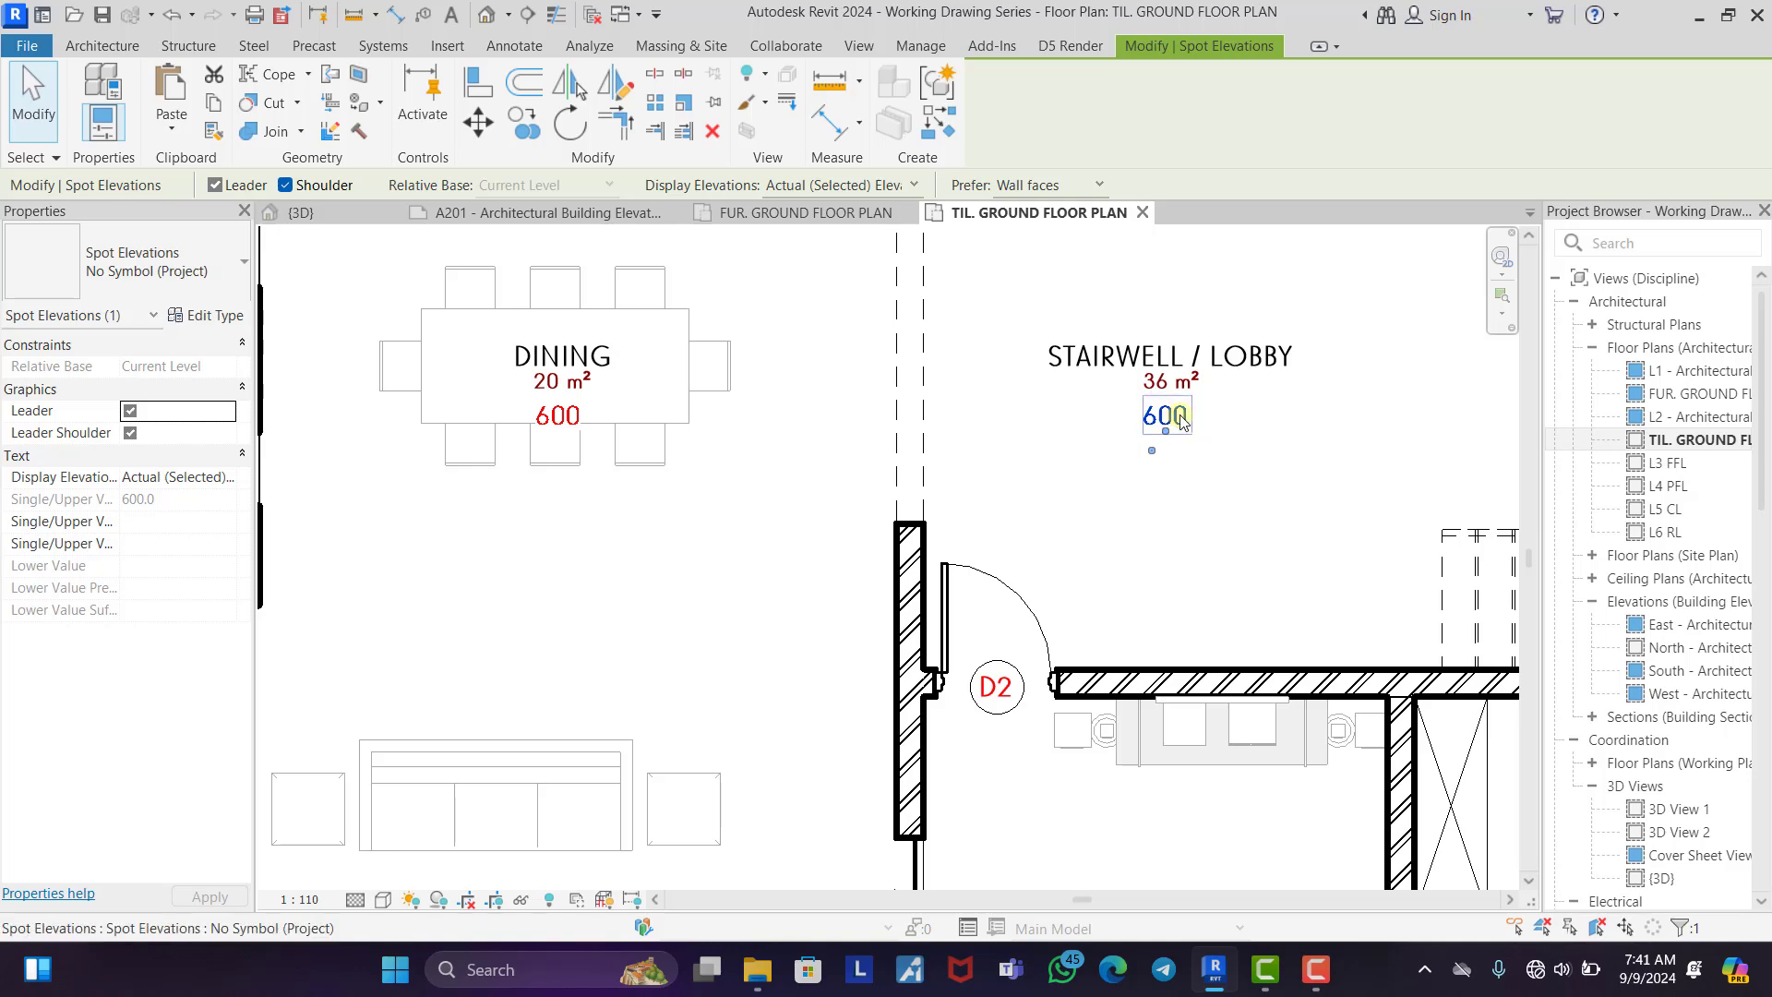
right_click(1179, 415)
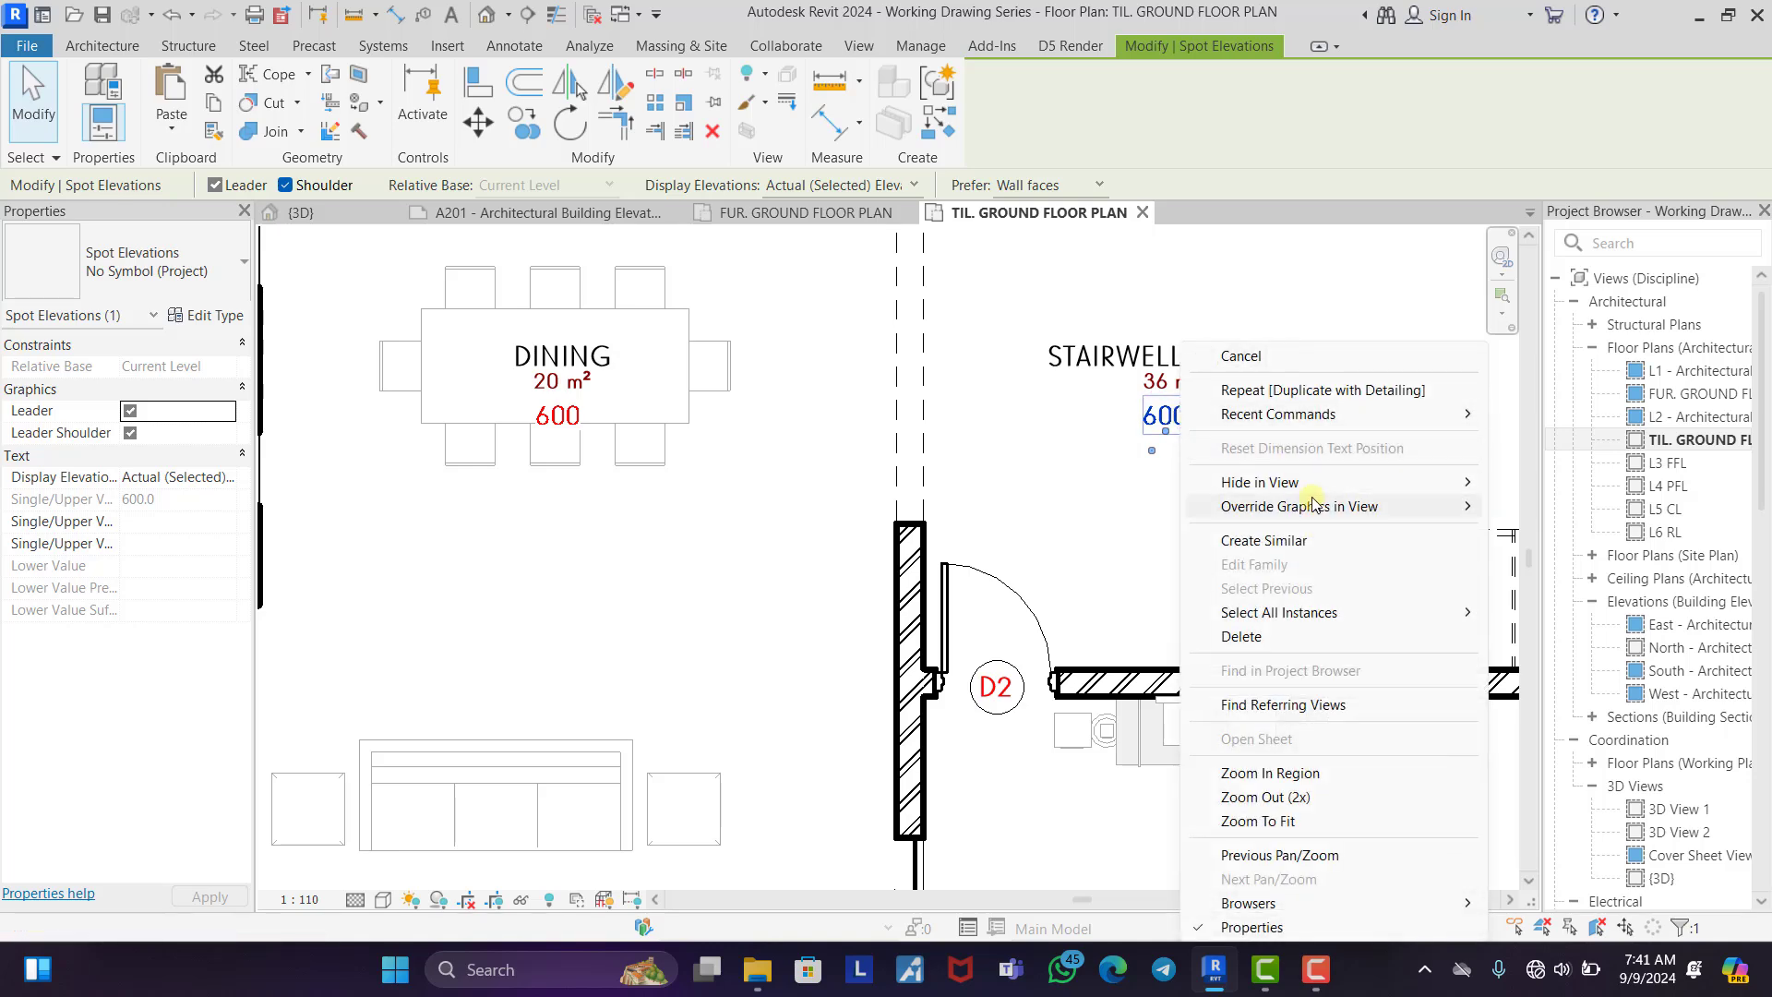
mouse_move(1305, 482)
left_click(1550, 506)
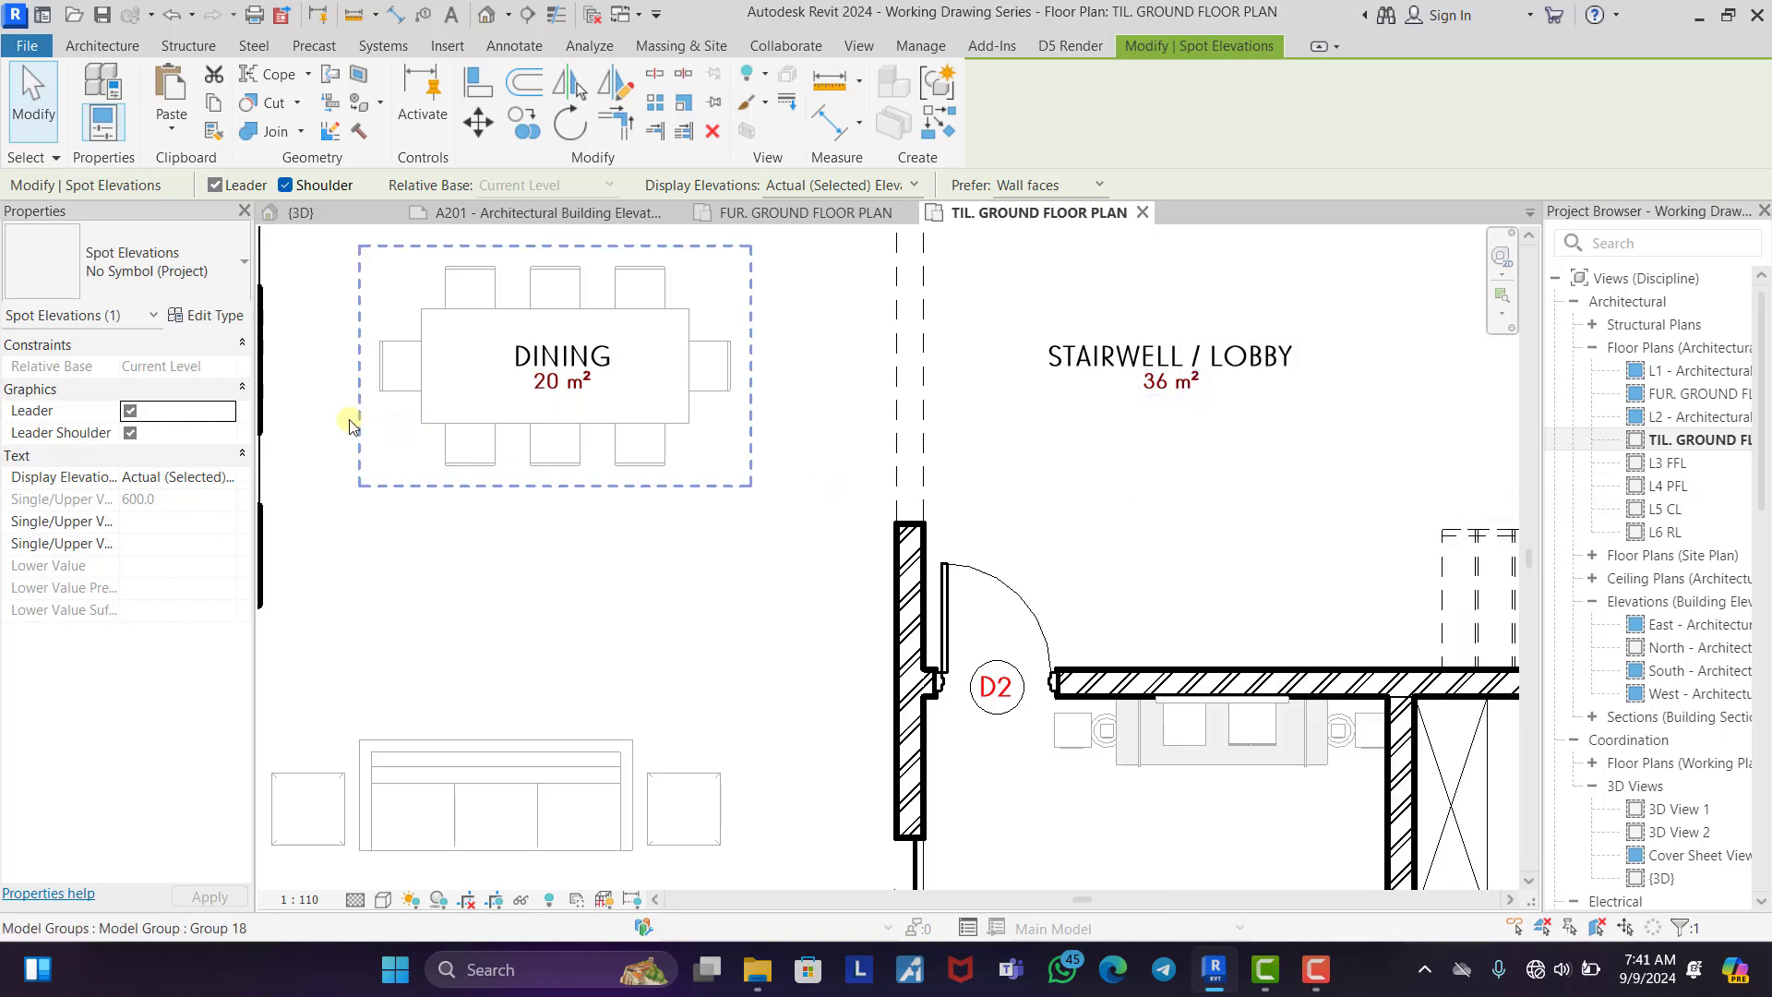
Hide the door tags category in the plan view, using the D2 tag beside the ante room door
scroll(918, 439, "down", 5)
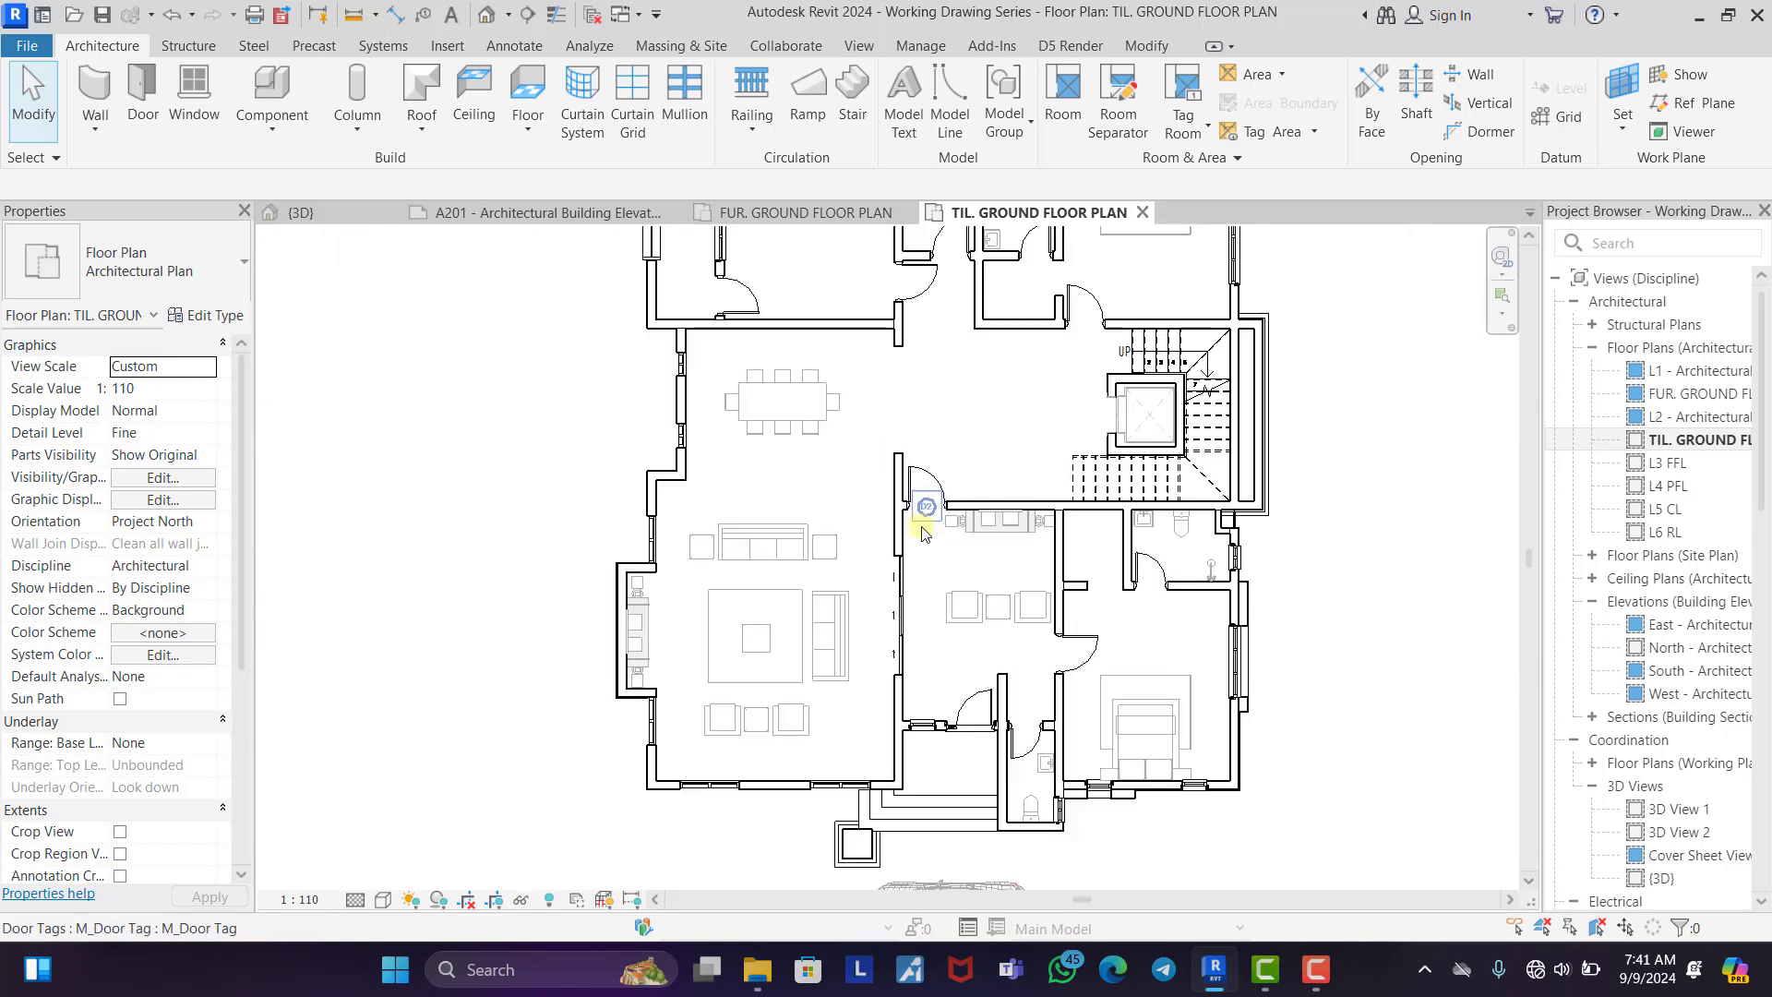
scroll(923, 503, "up", 5)
left_click(951, 500)
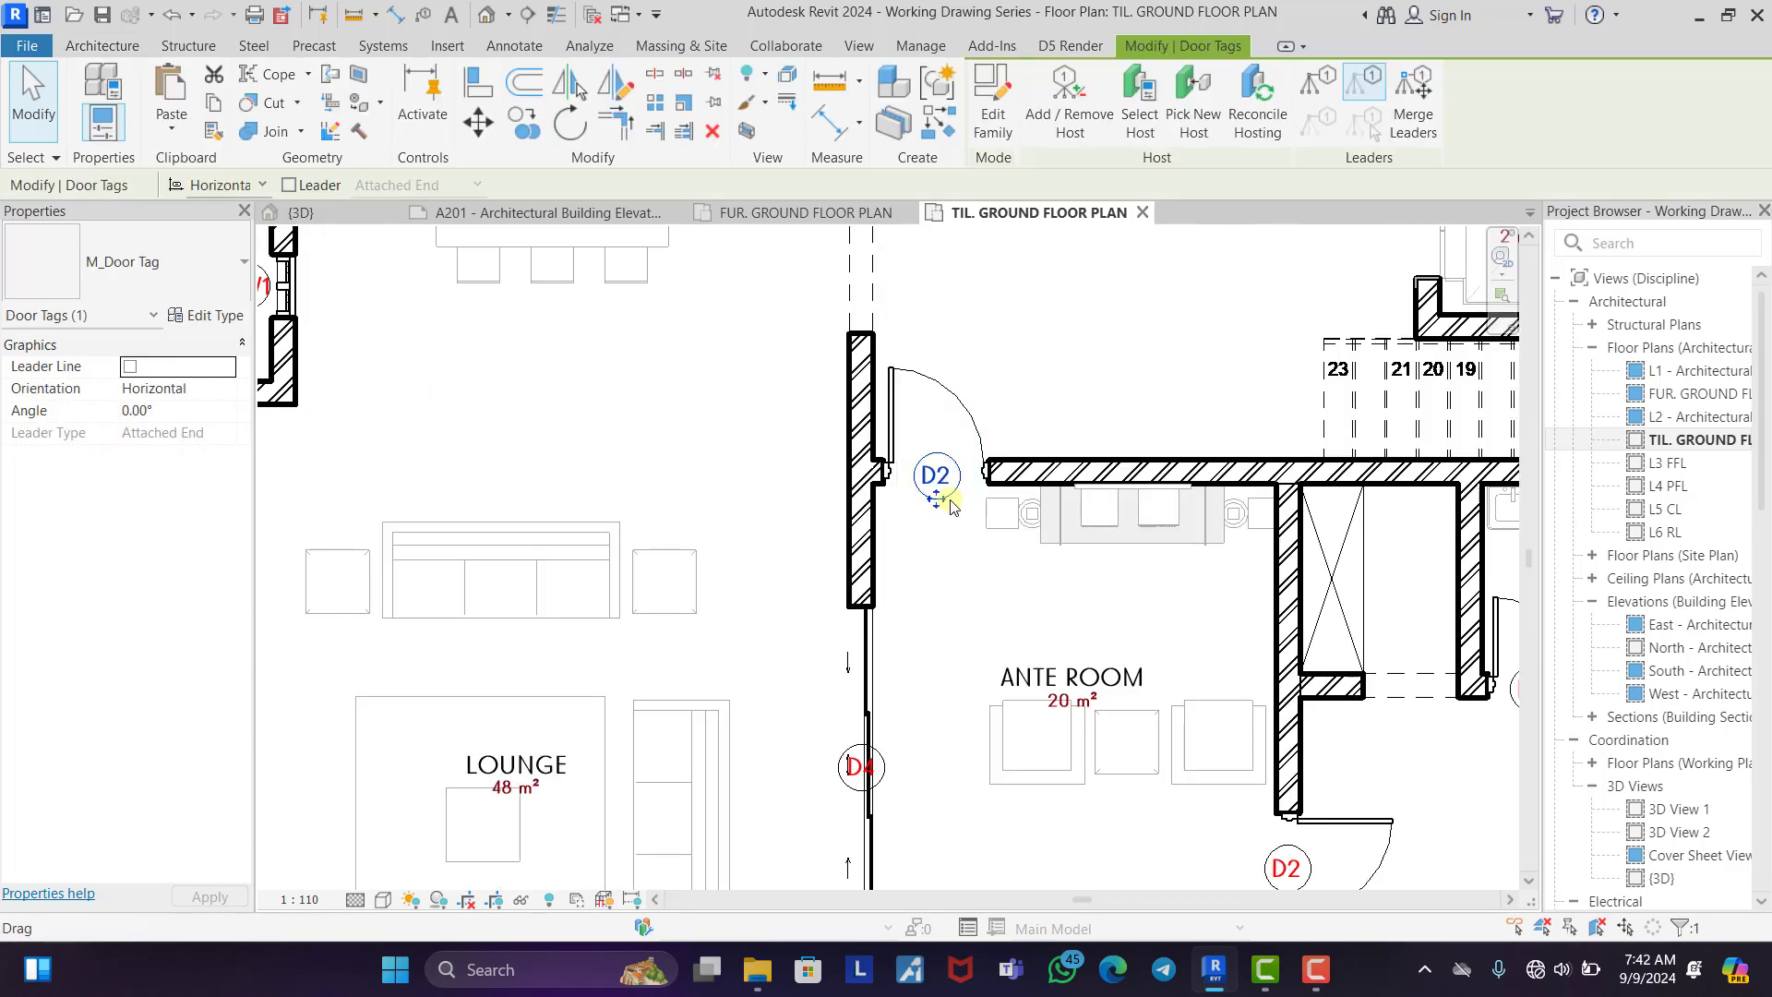
right_click(960, 501)
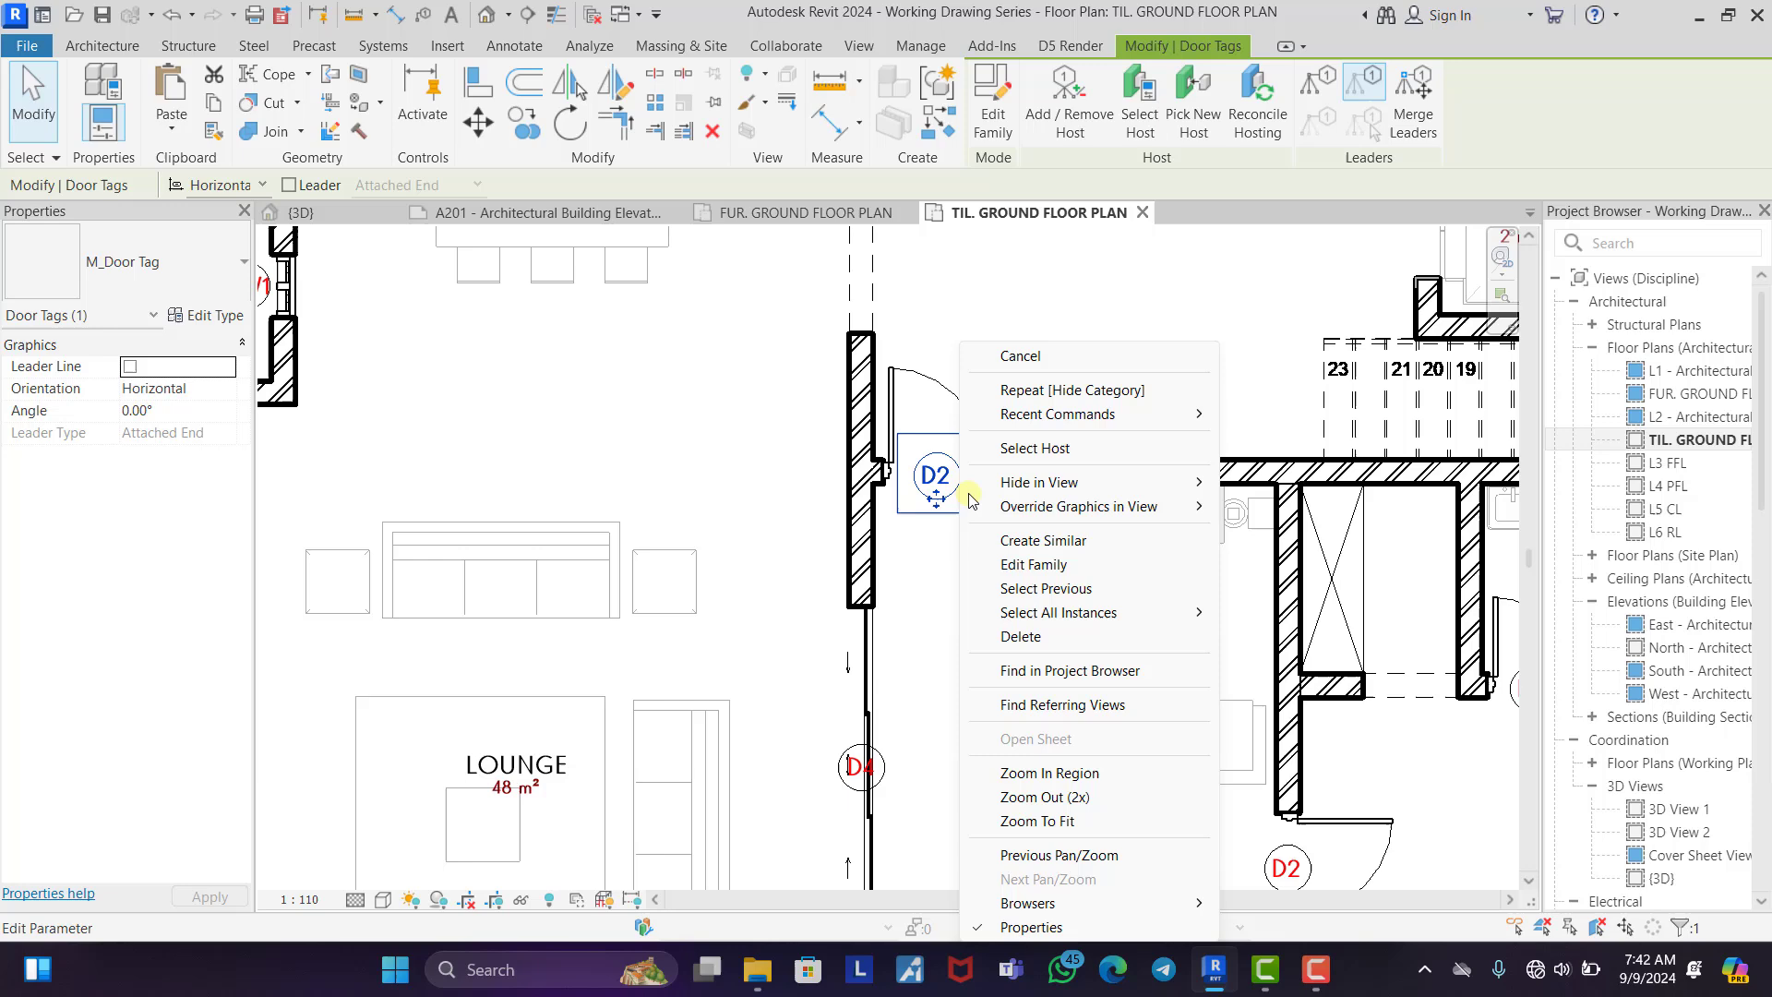
key("Escape")
left_click(1107, 399)
scroll(969, 483, "down", 5)
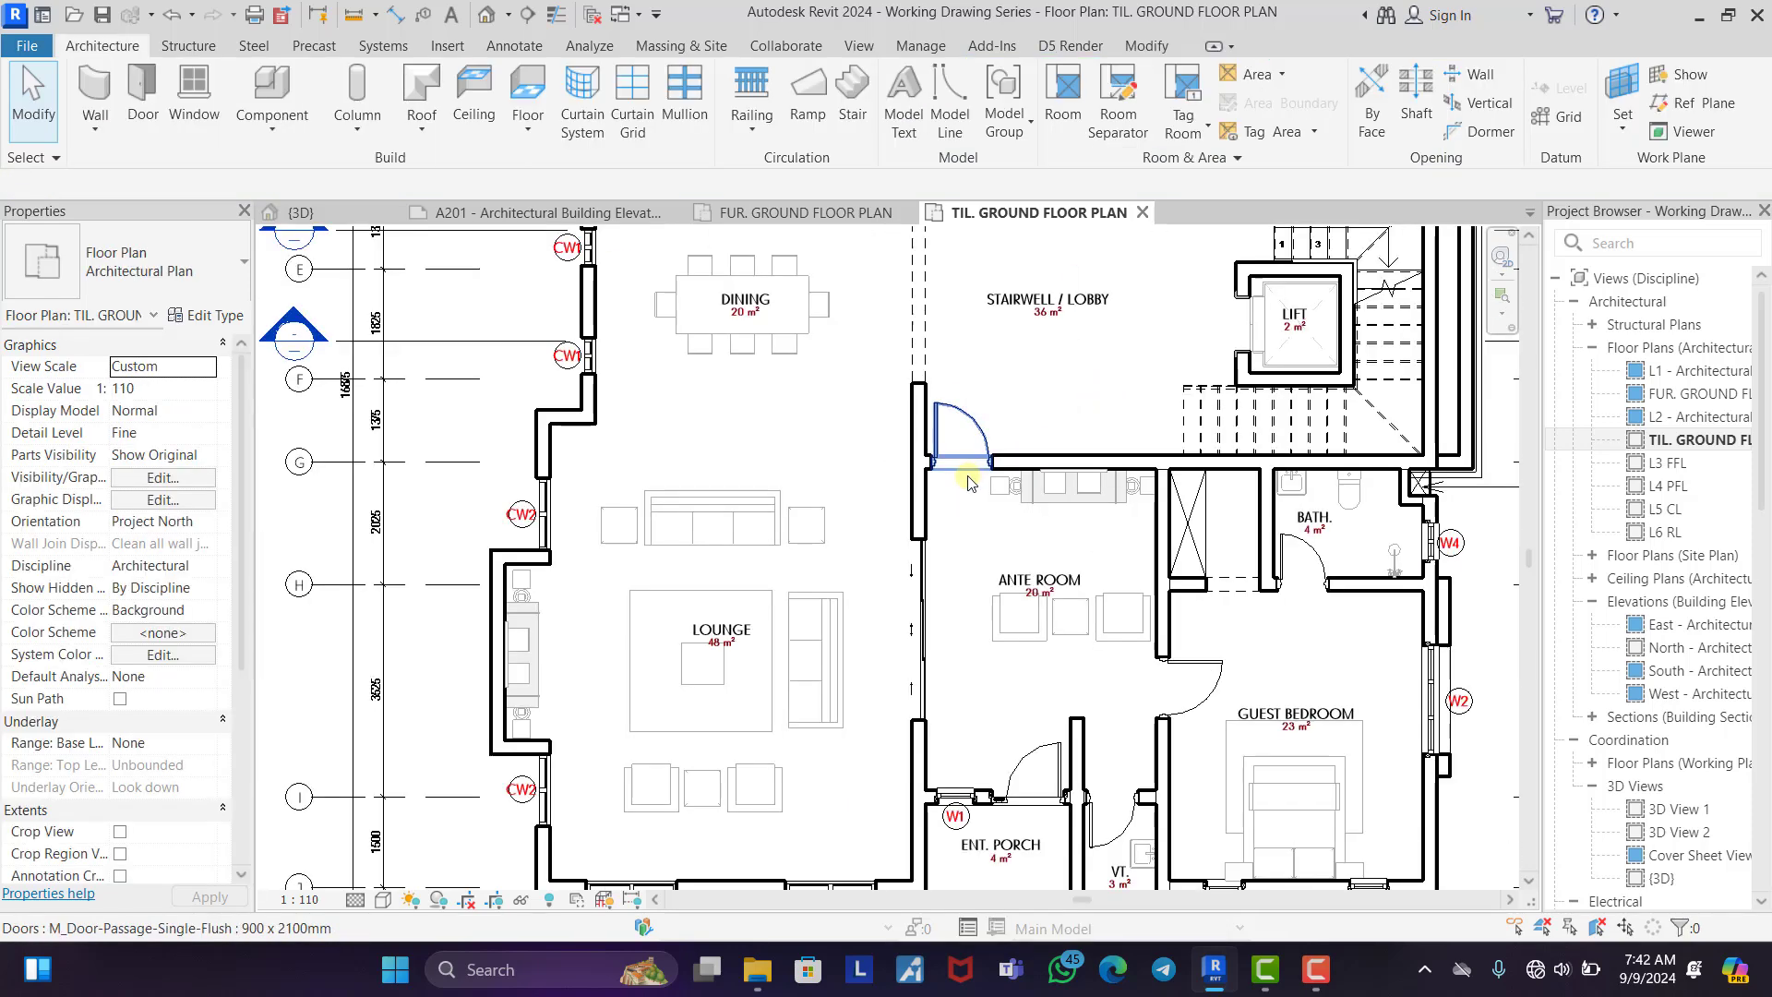
Hide the wall tags category in the plan view, using the CW2 tag beside the lounge
scroll(632, 503, "up", 6)
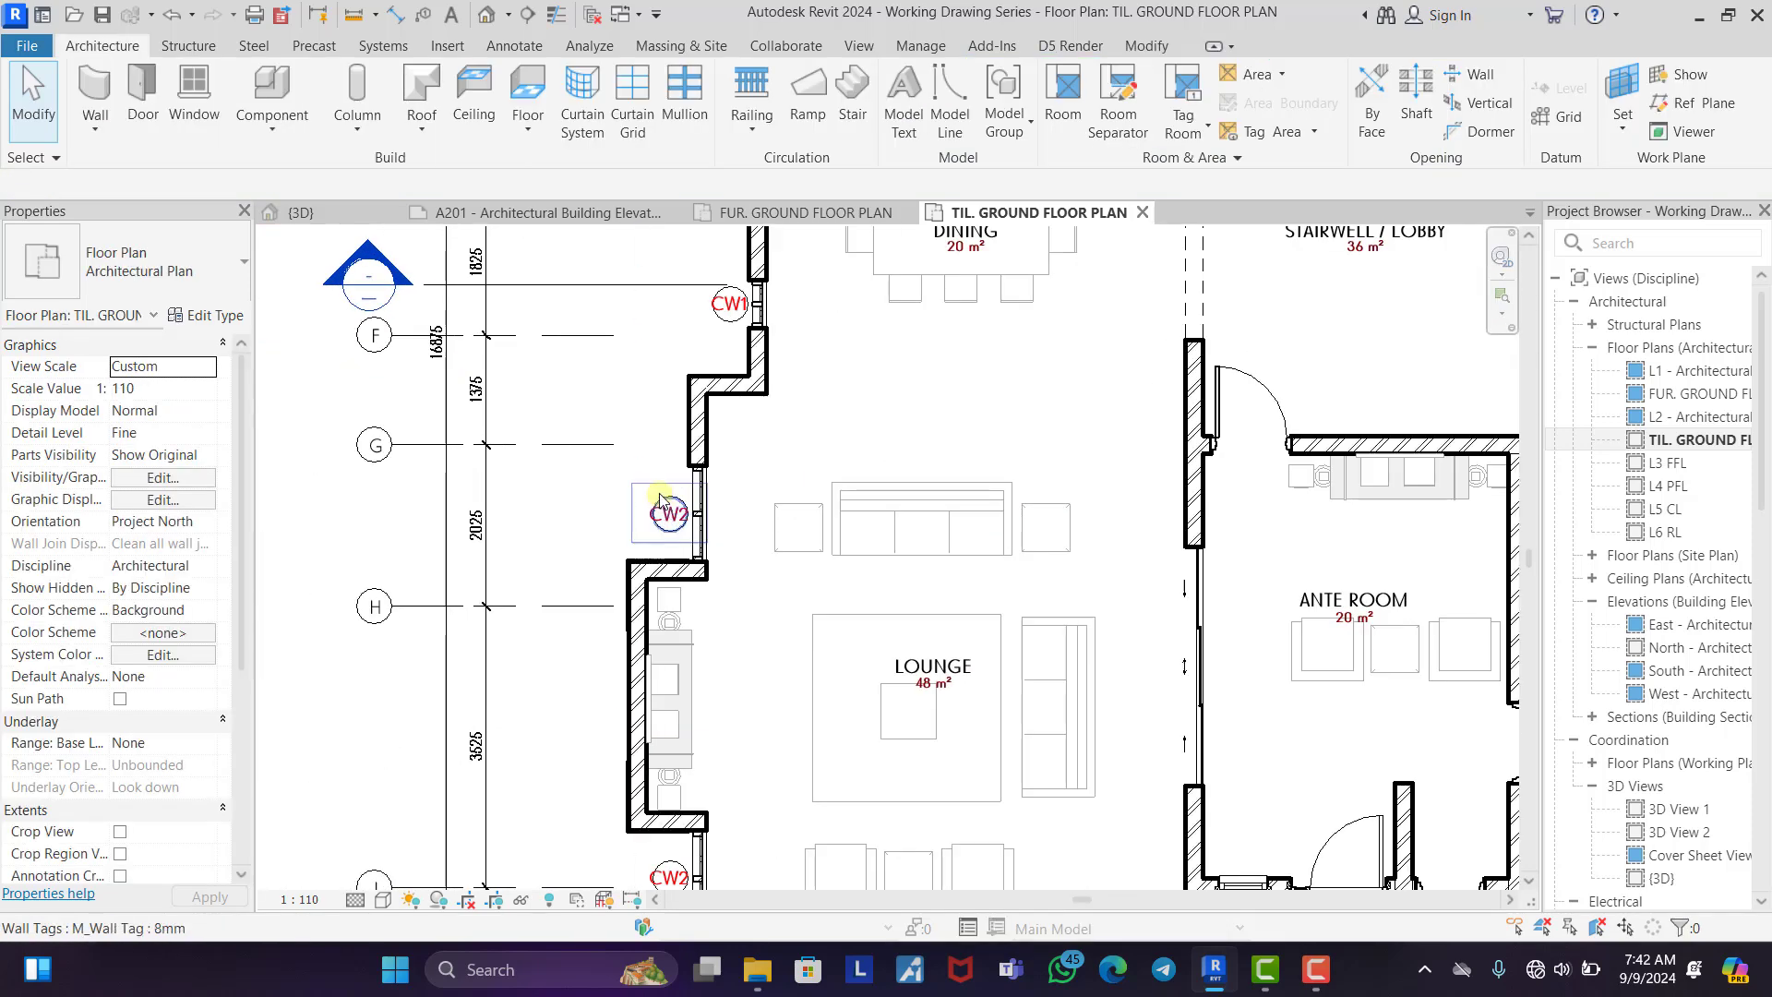
left_click(660, 501)
right_click(661, 502)
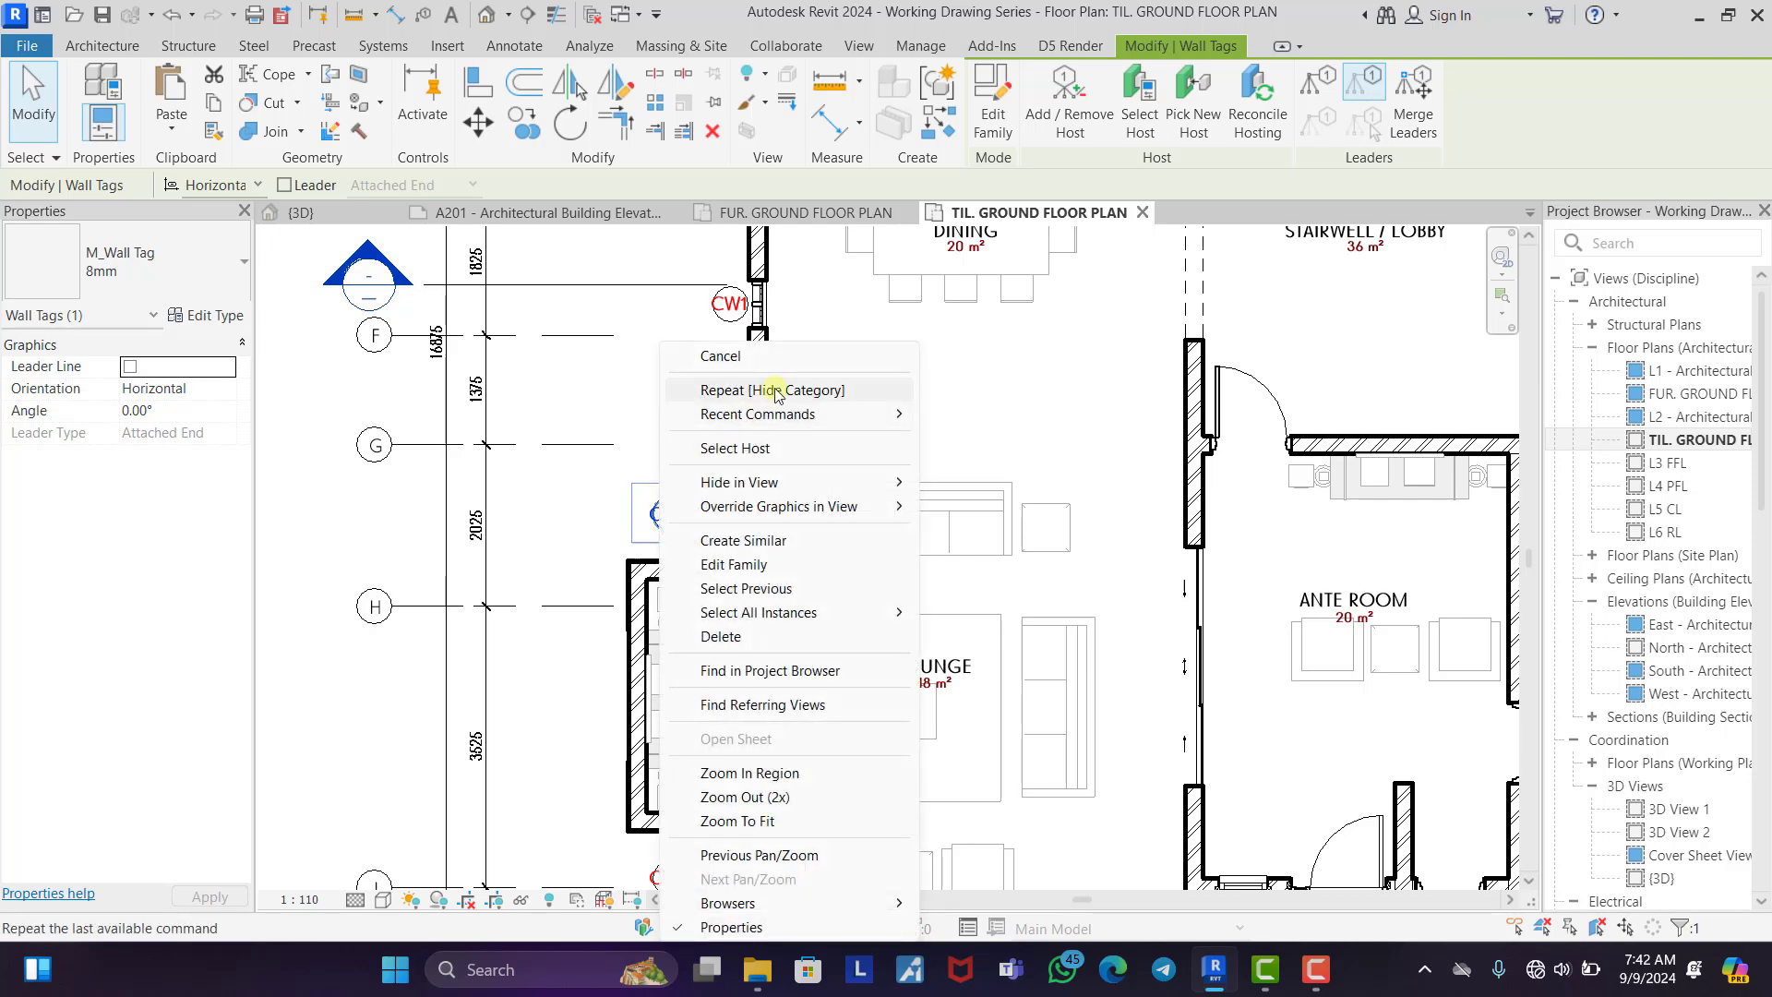
key("v")
key("h")
key("Escape")
scroll(690, 572, "down", 5)
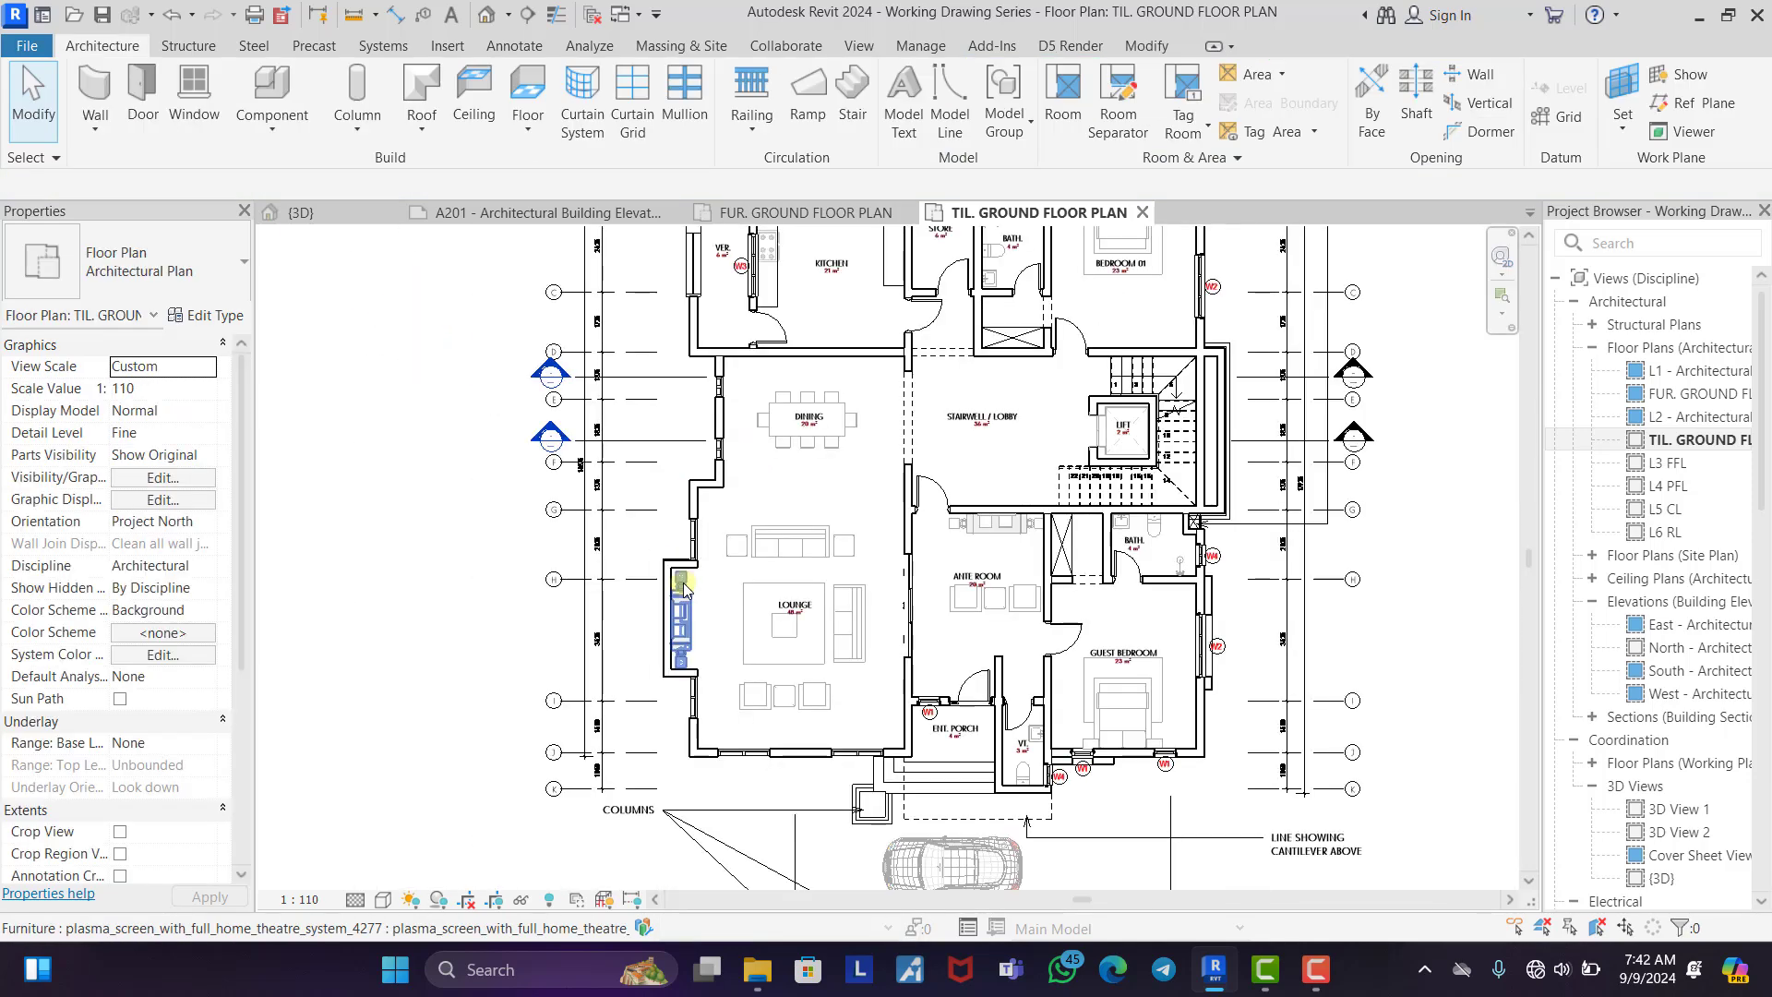
Hide the window tags category in the plan view, using the W3 tag above the kitchen window
scroll(803, 266, "up", 5)
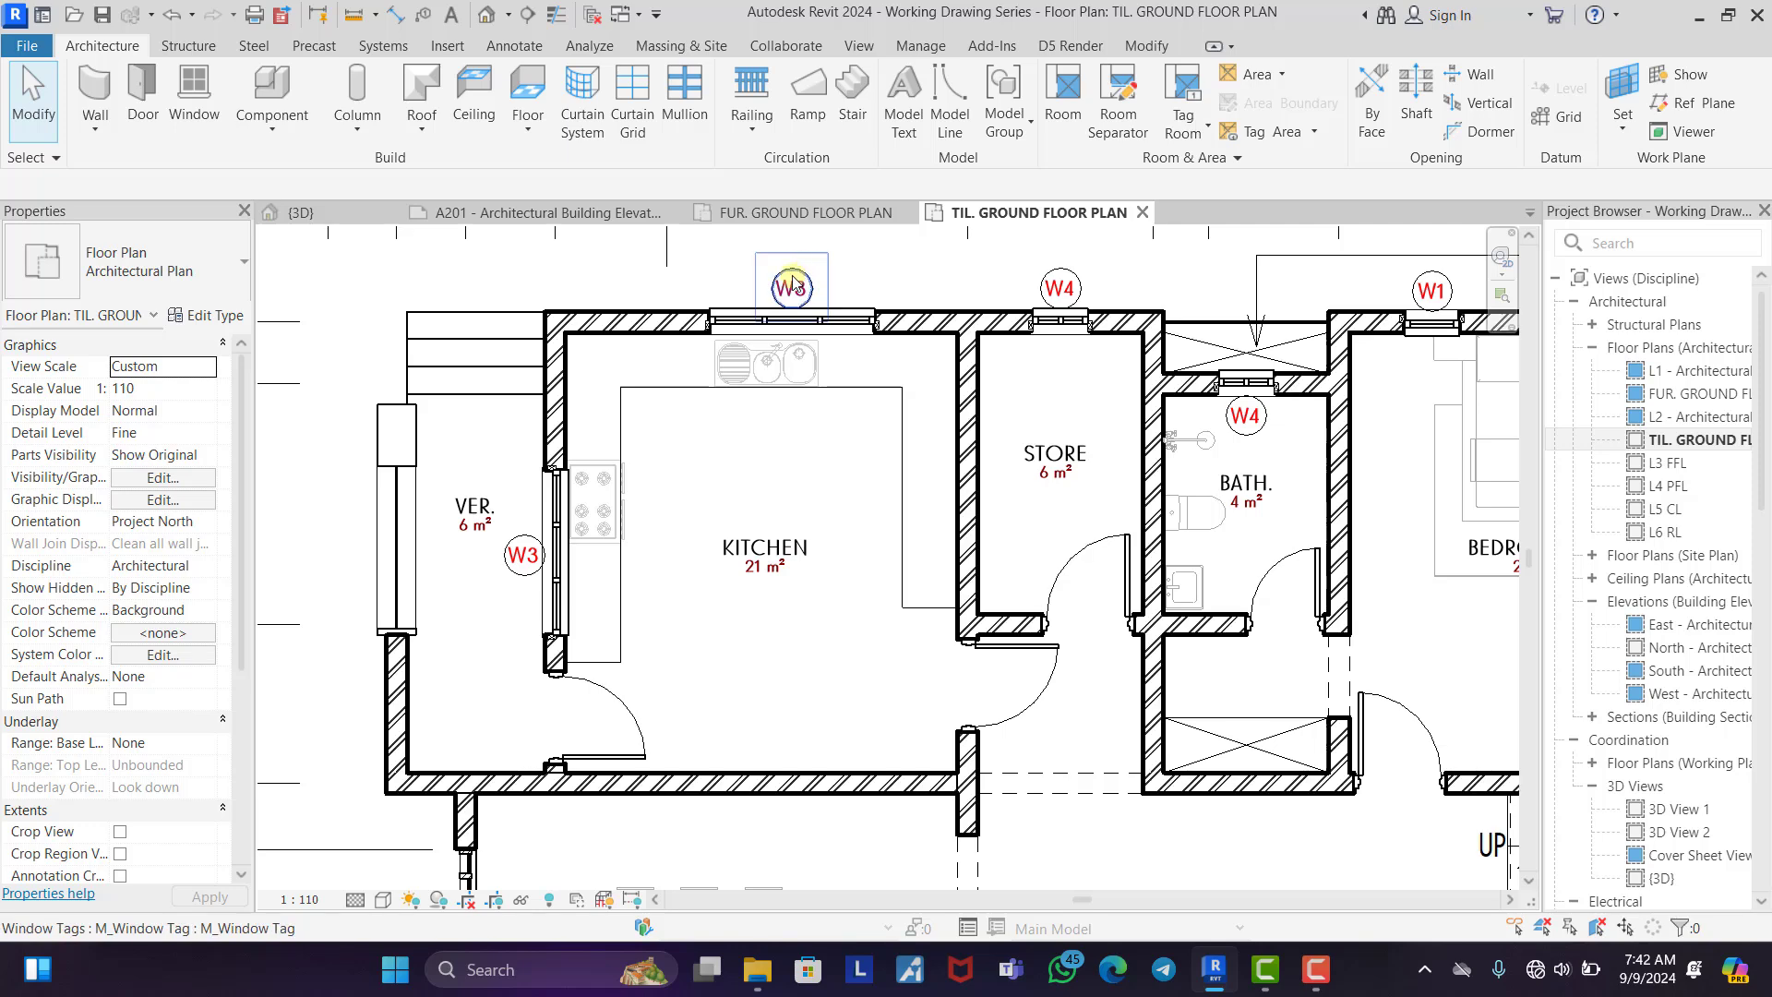
right_click(801, 268)
left_click(893, 325)
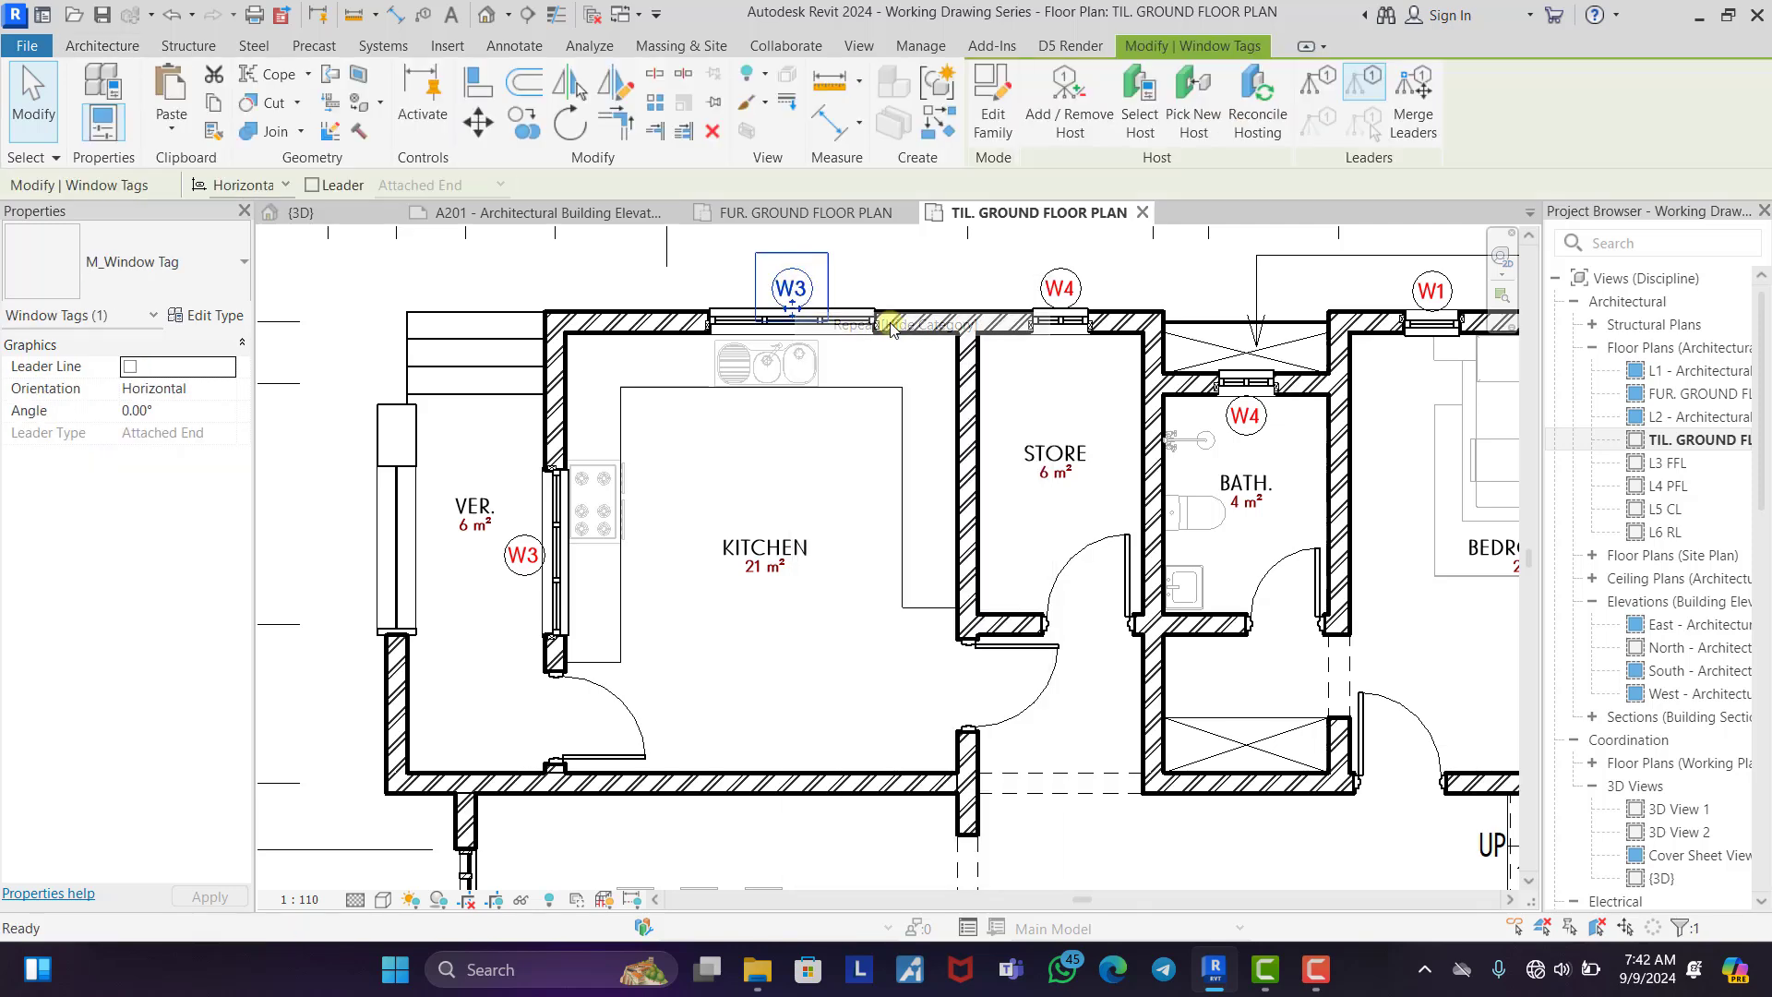
scroll(701, 346, "down", 4)
scroll(678, 348, "down", 2)
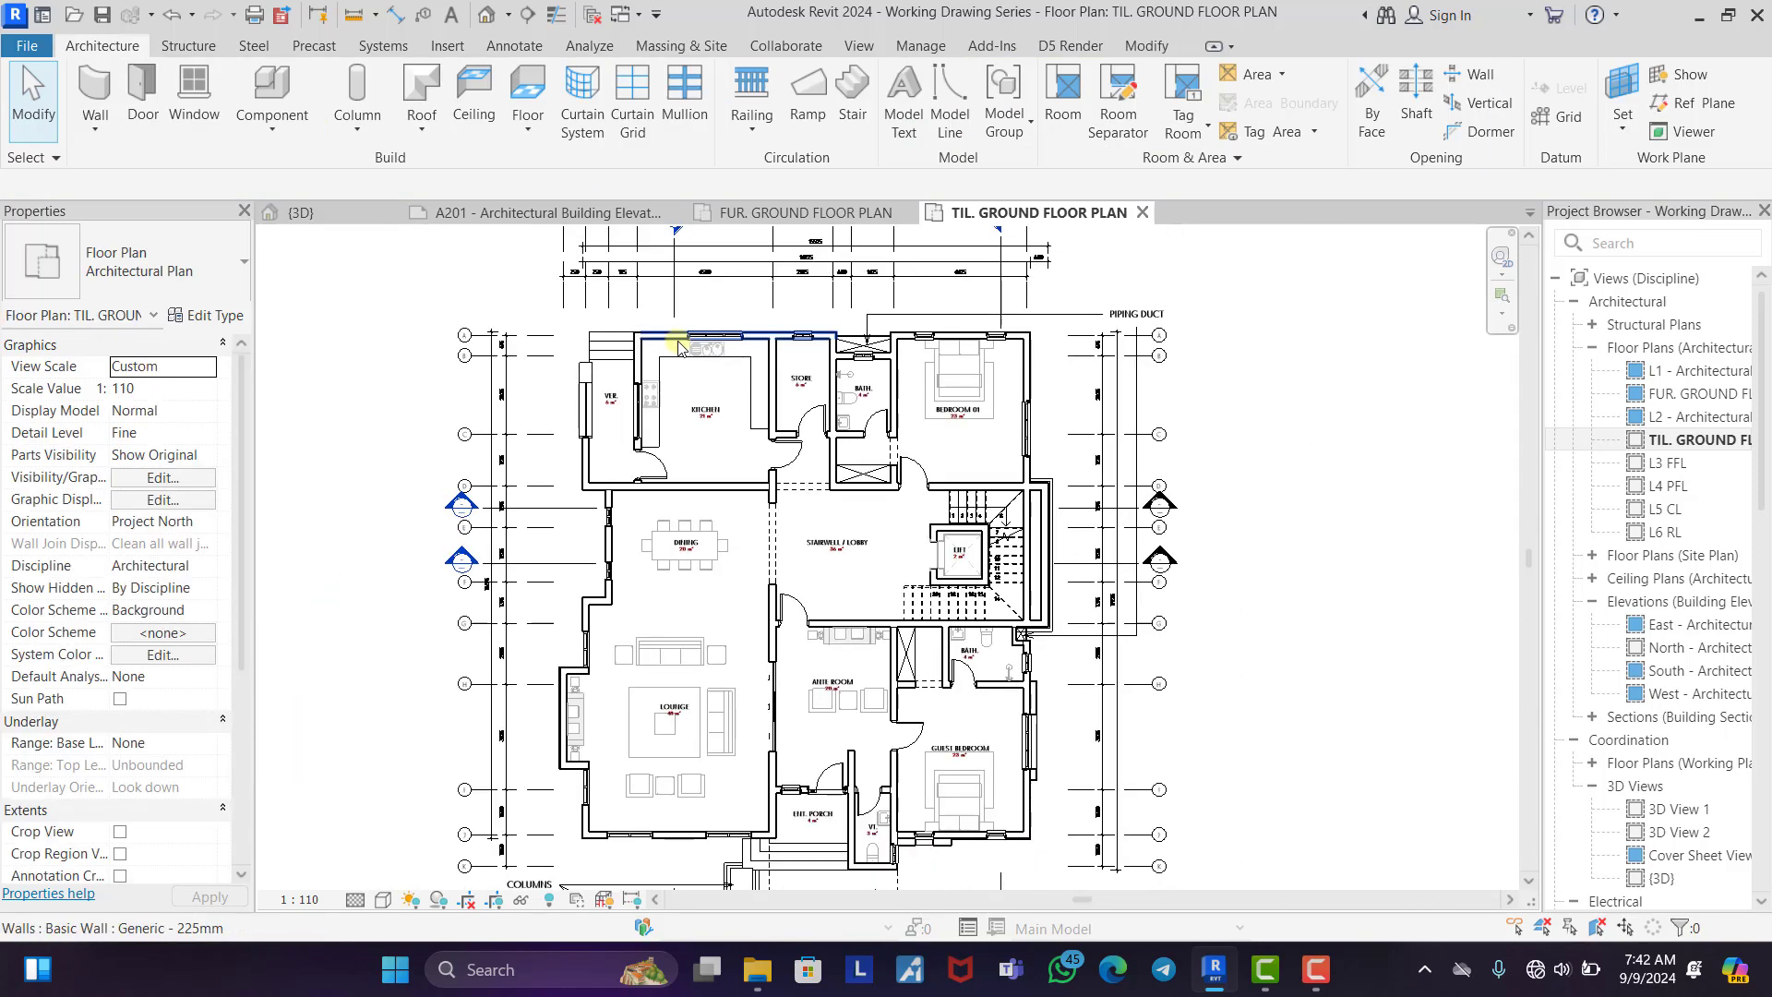
scroll(627, 406, "down", 1)
scroll(789, 355, "down", 1)
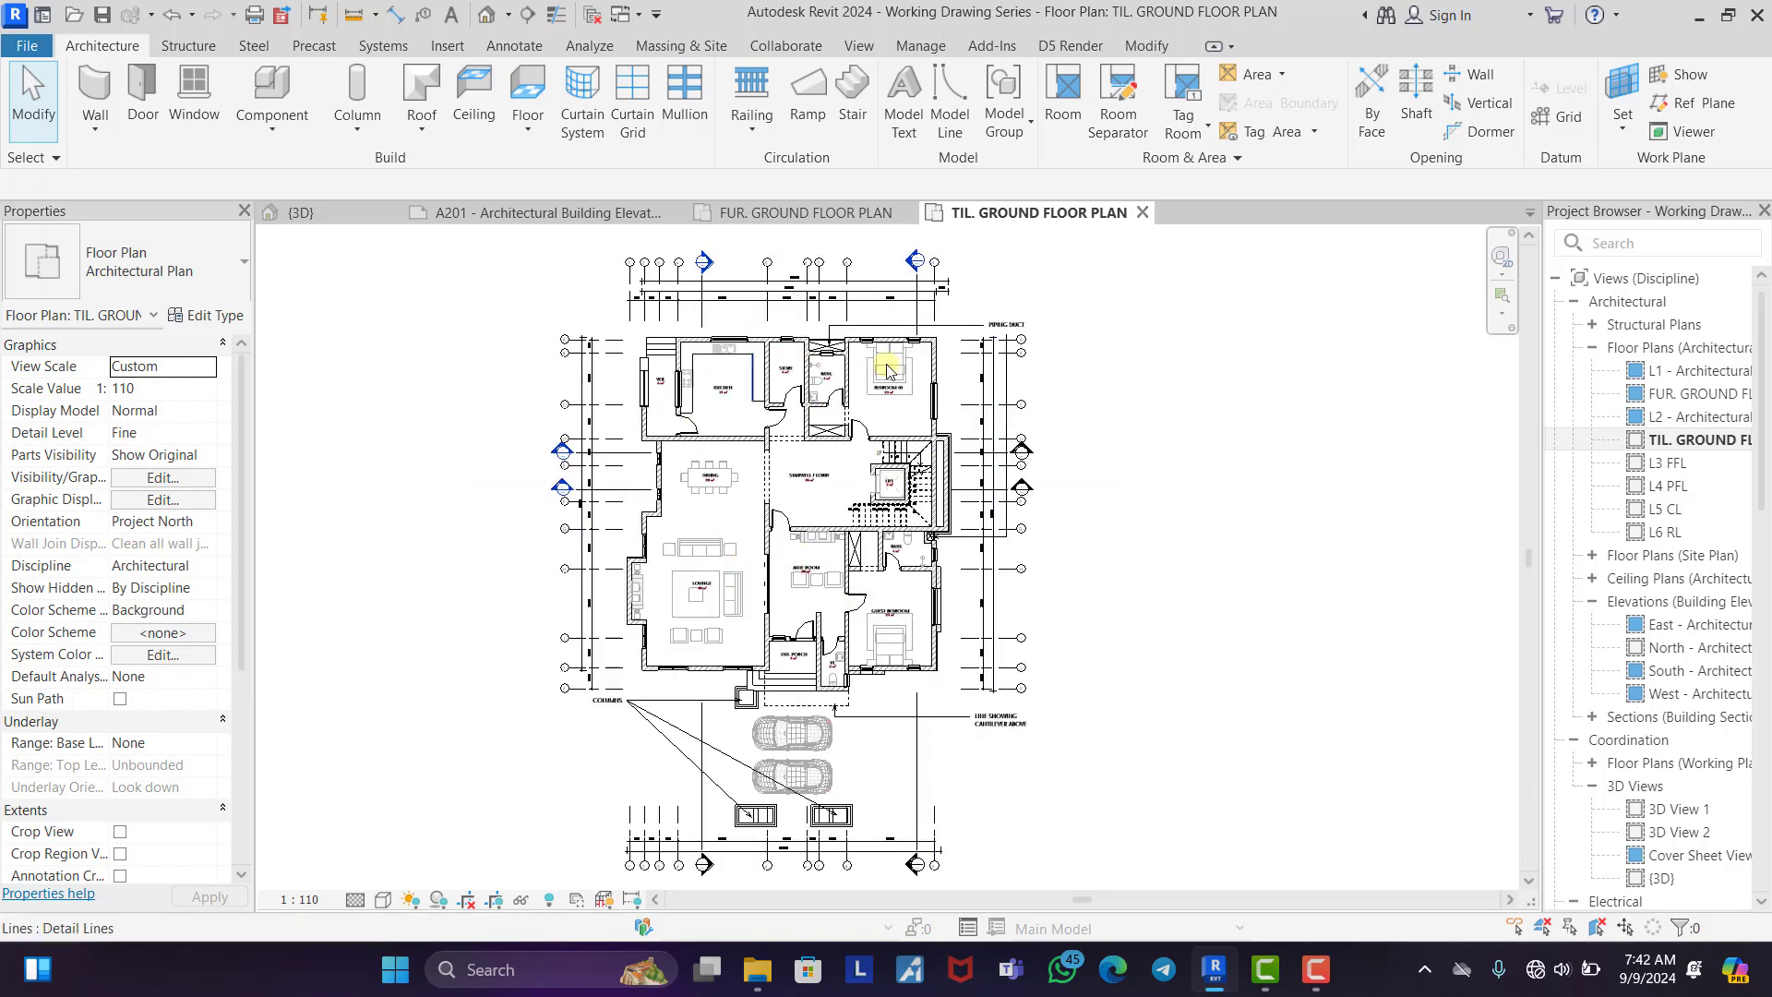
scroll(776, 448, "up", 2)
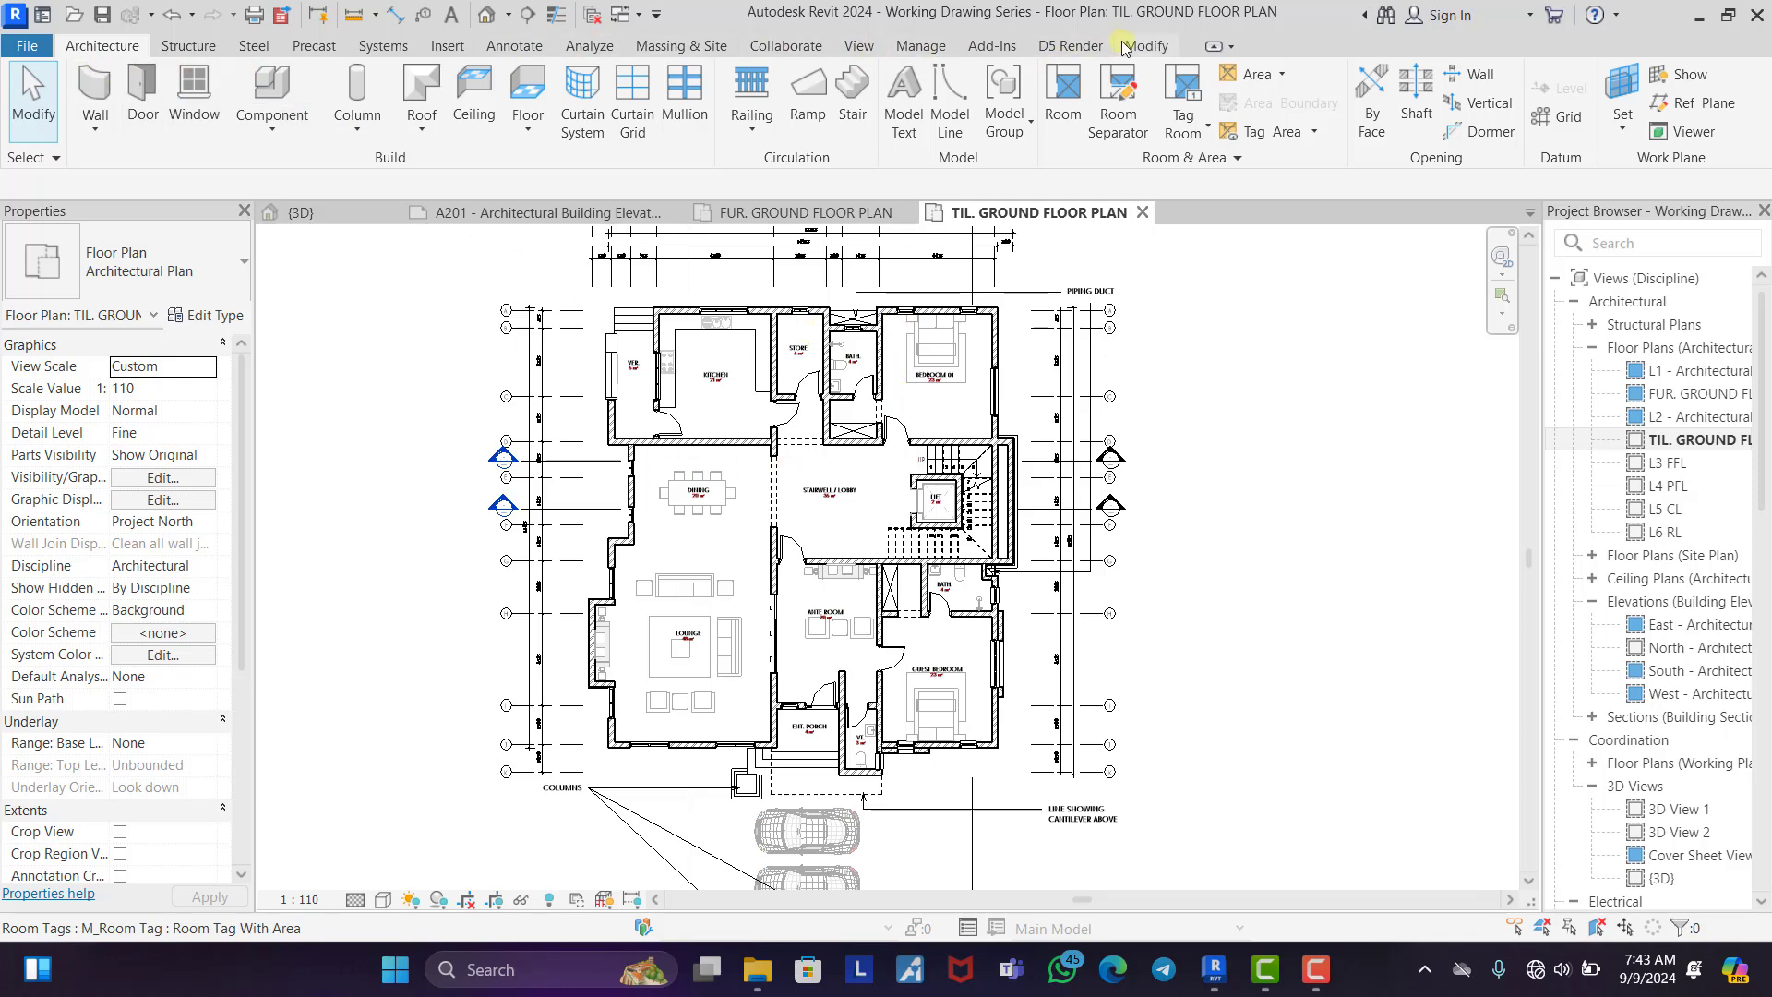
Create a new project material and name it TILE 600MM
left_click(943, 50)
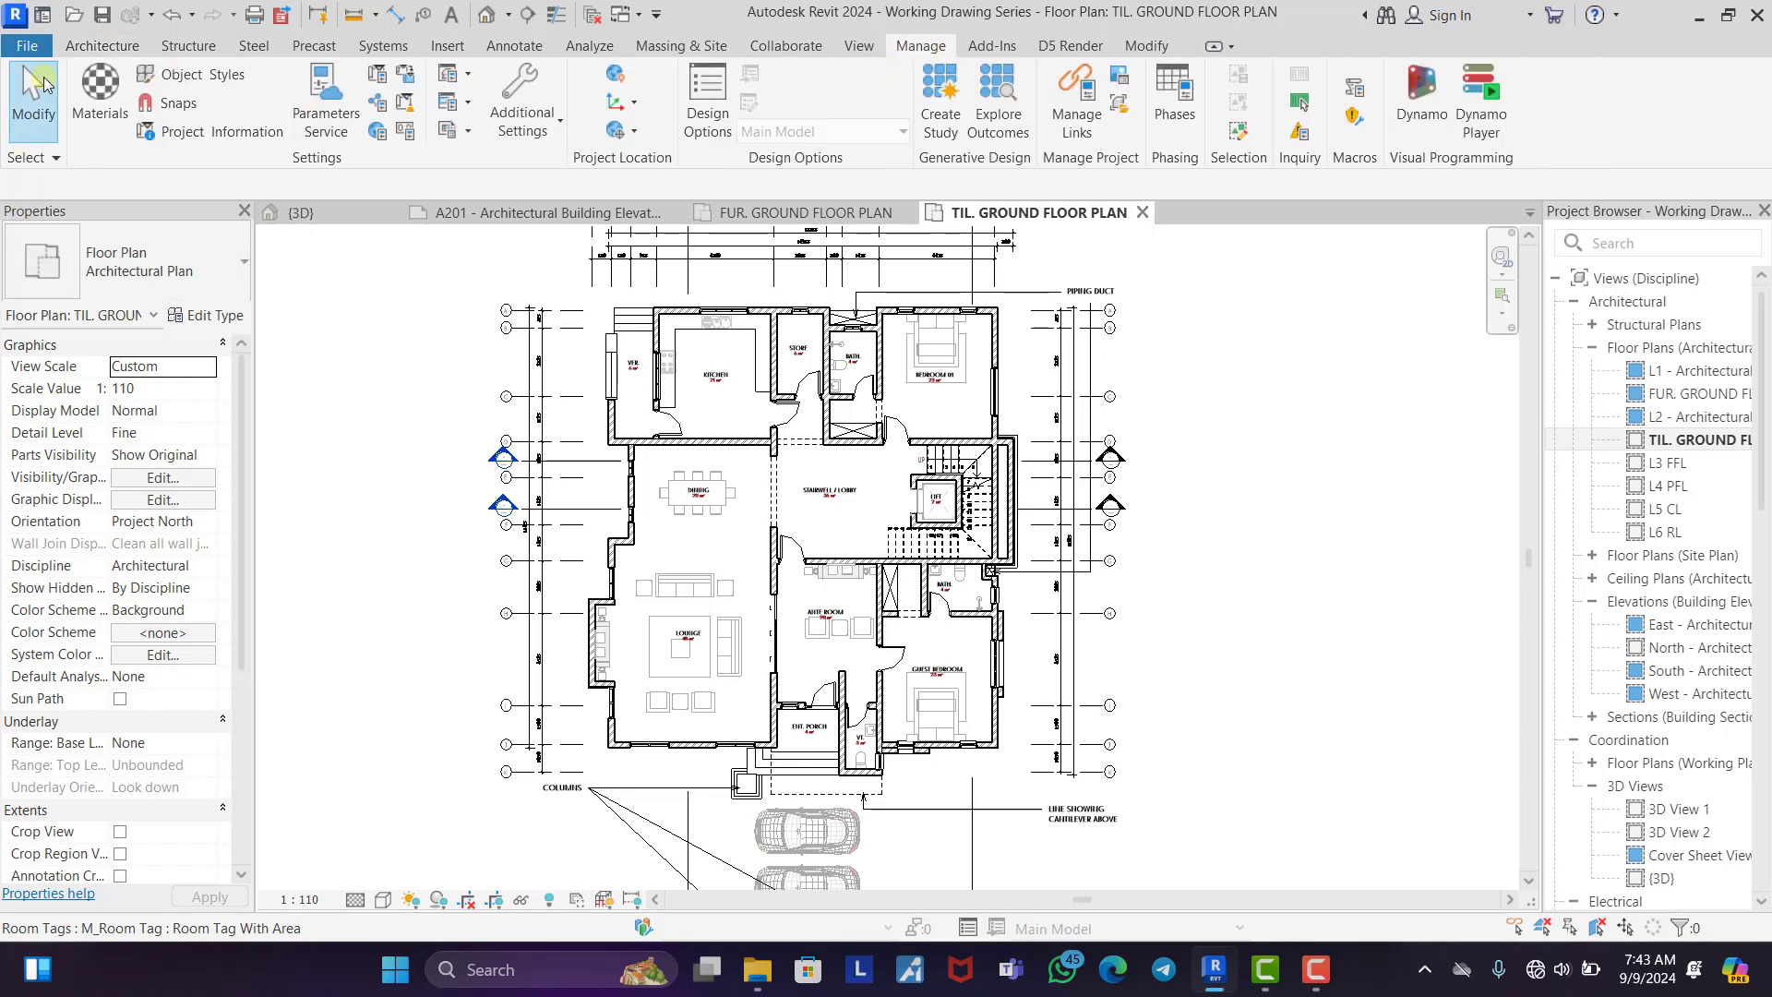
left_click(101, 88)
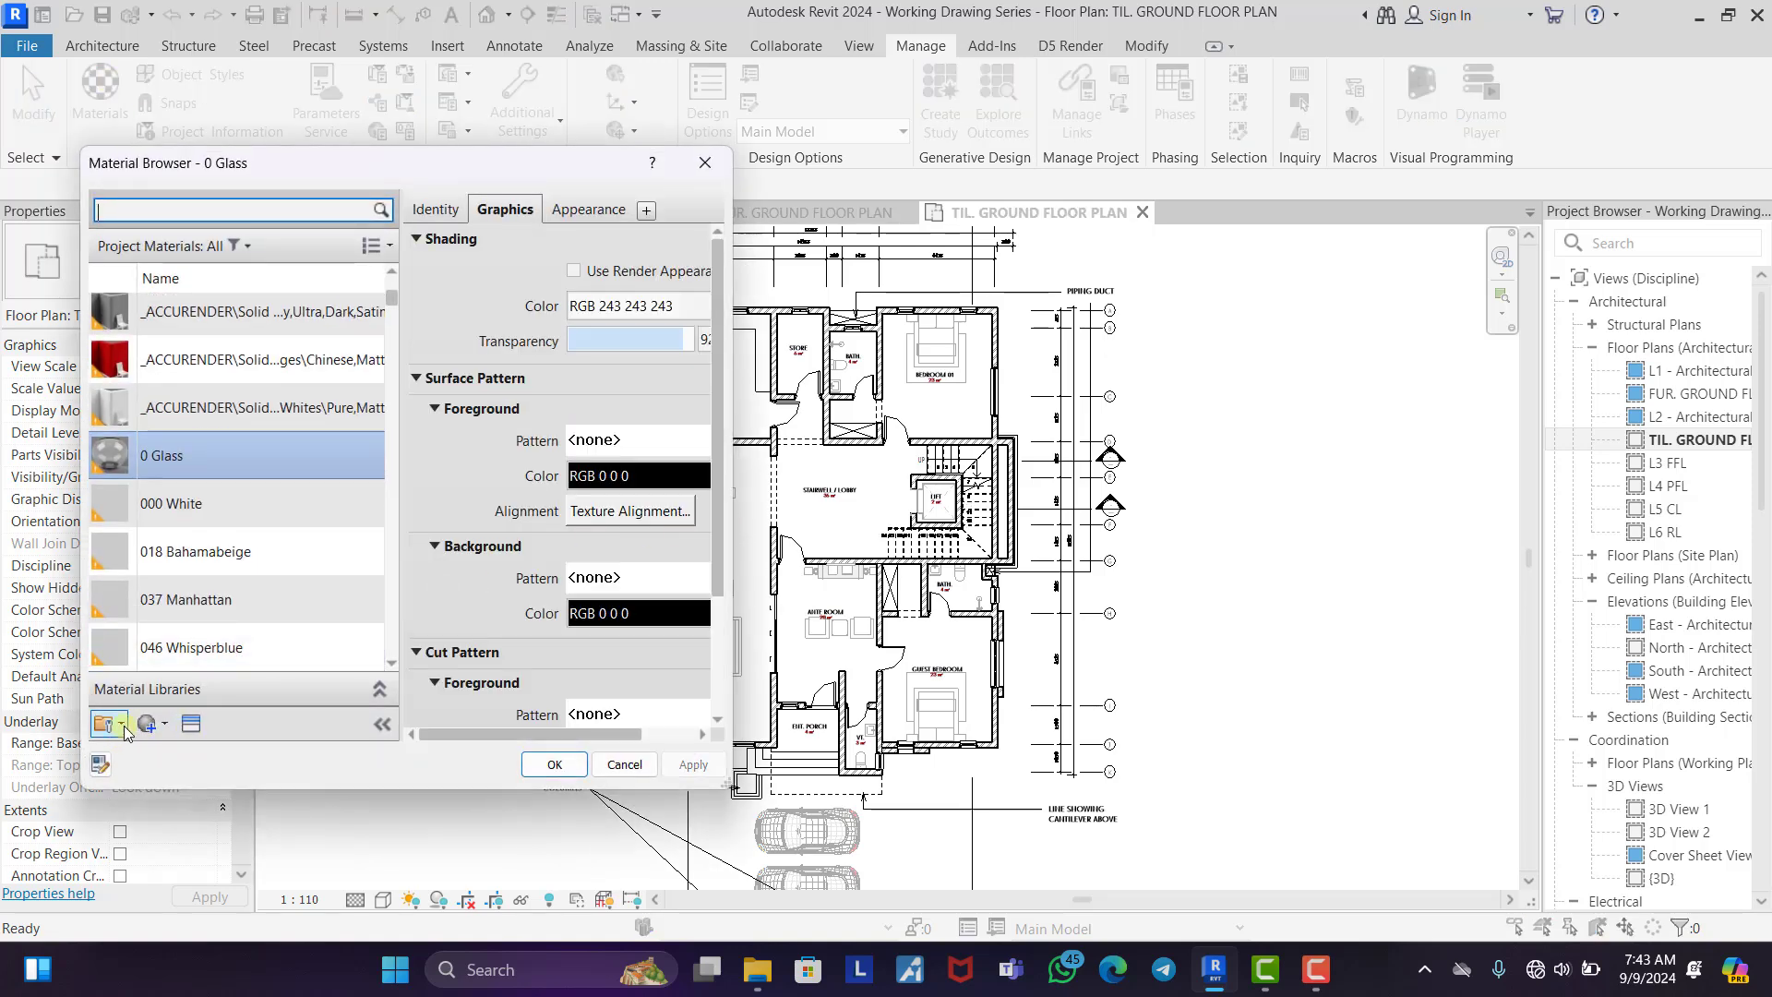
left_click(150, 727)
left_click(210, 757)
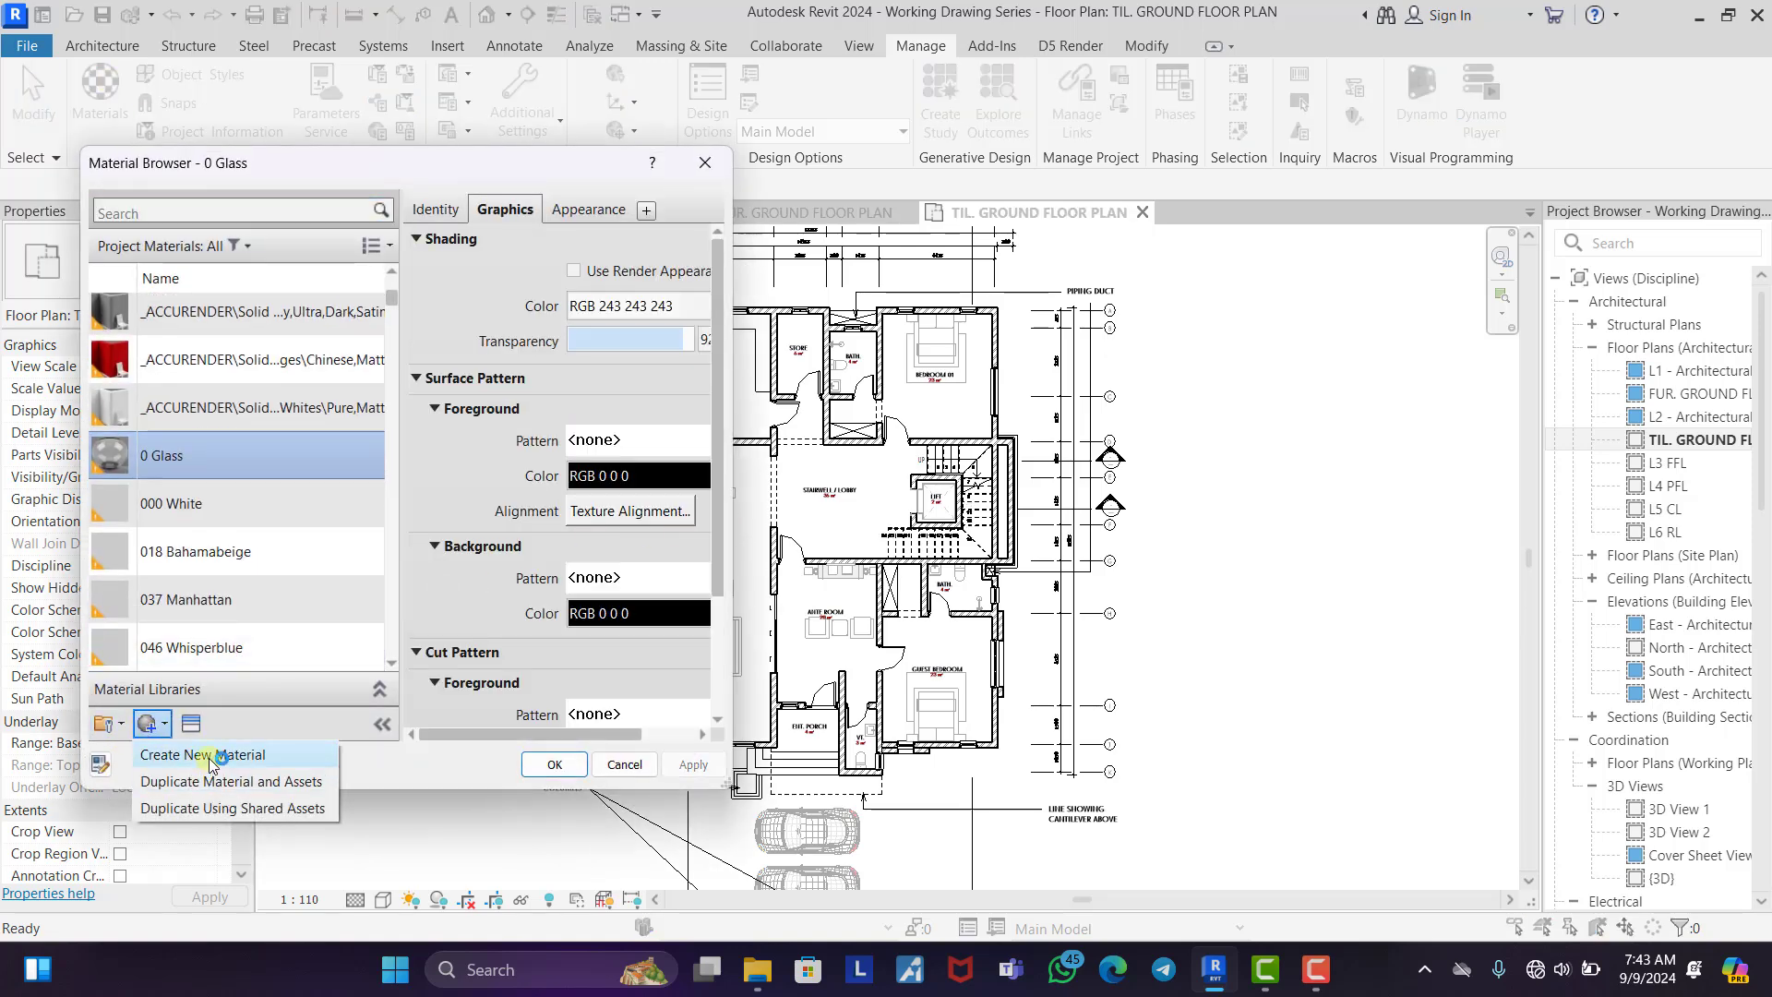
right_click(238, 452)
left_click(306, 541)
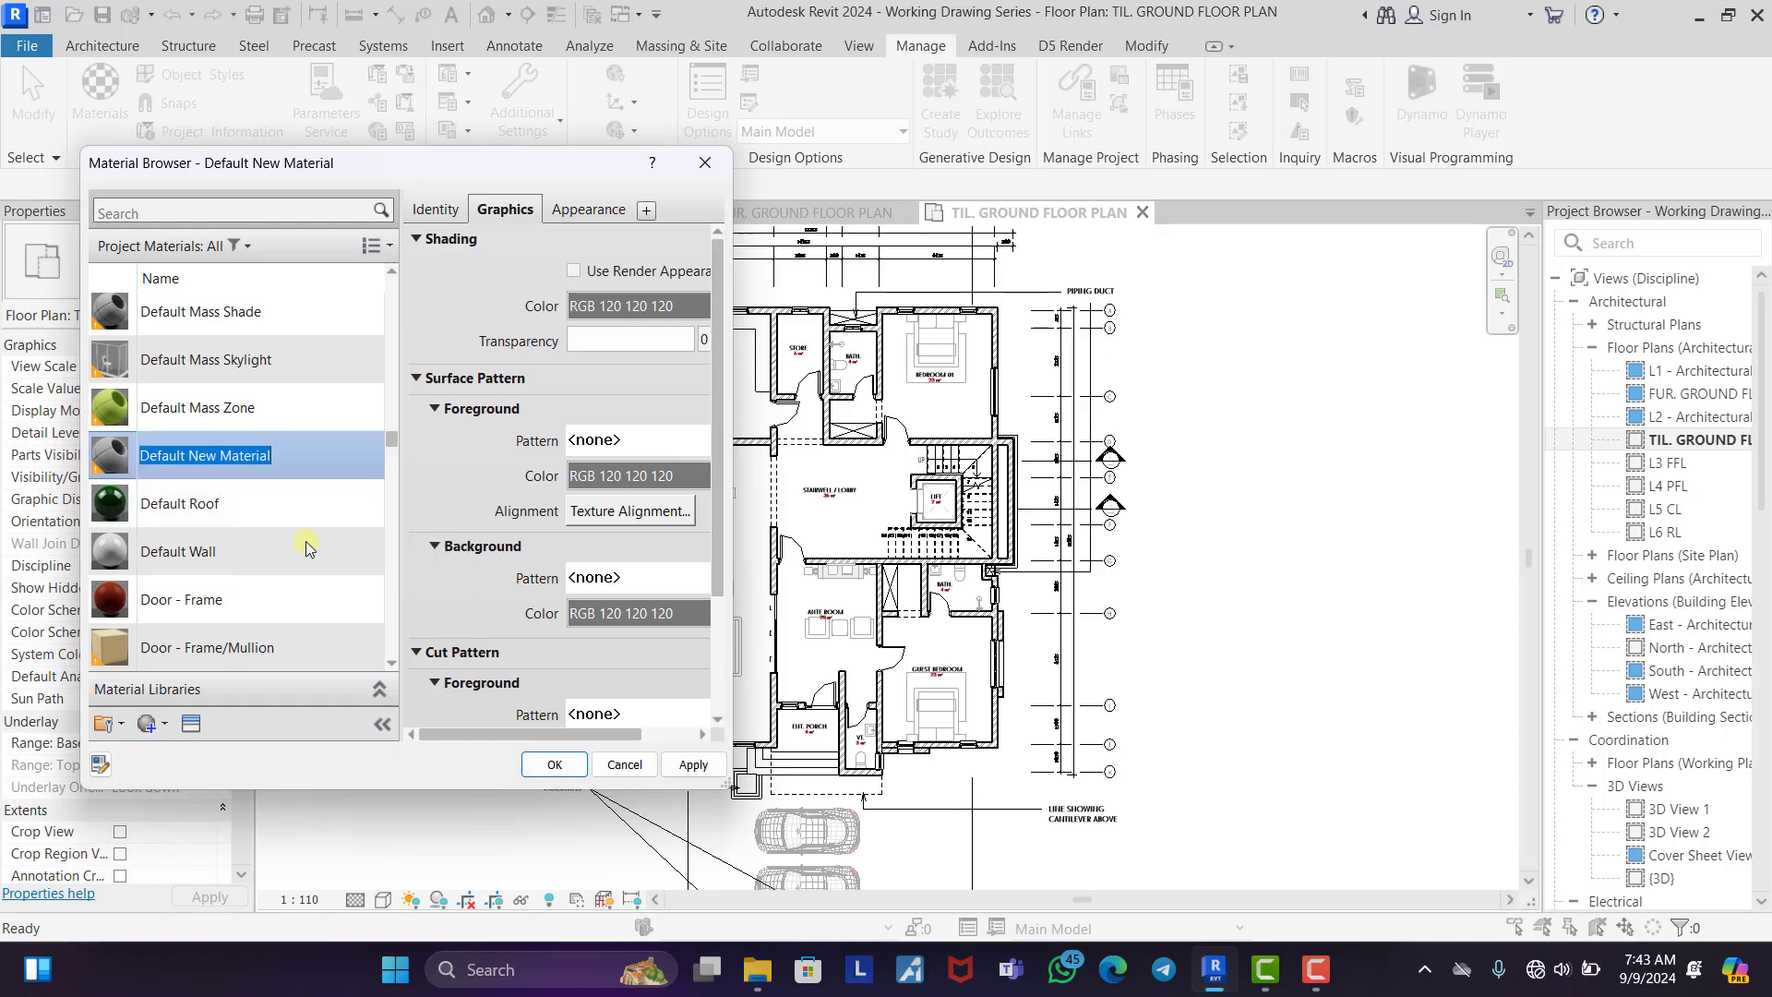
type("TIL")
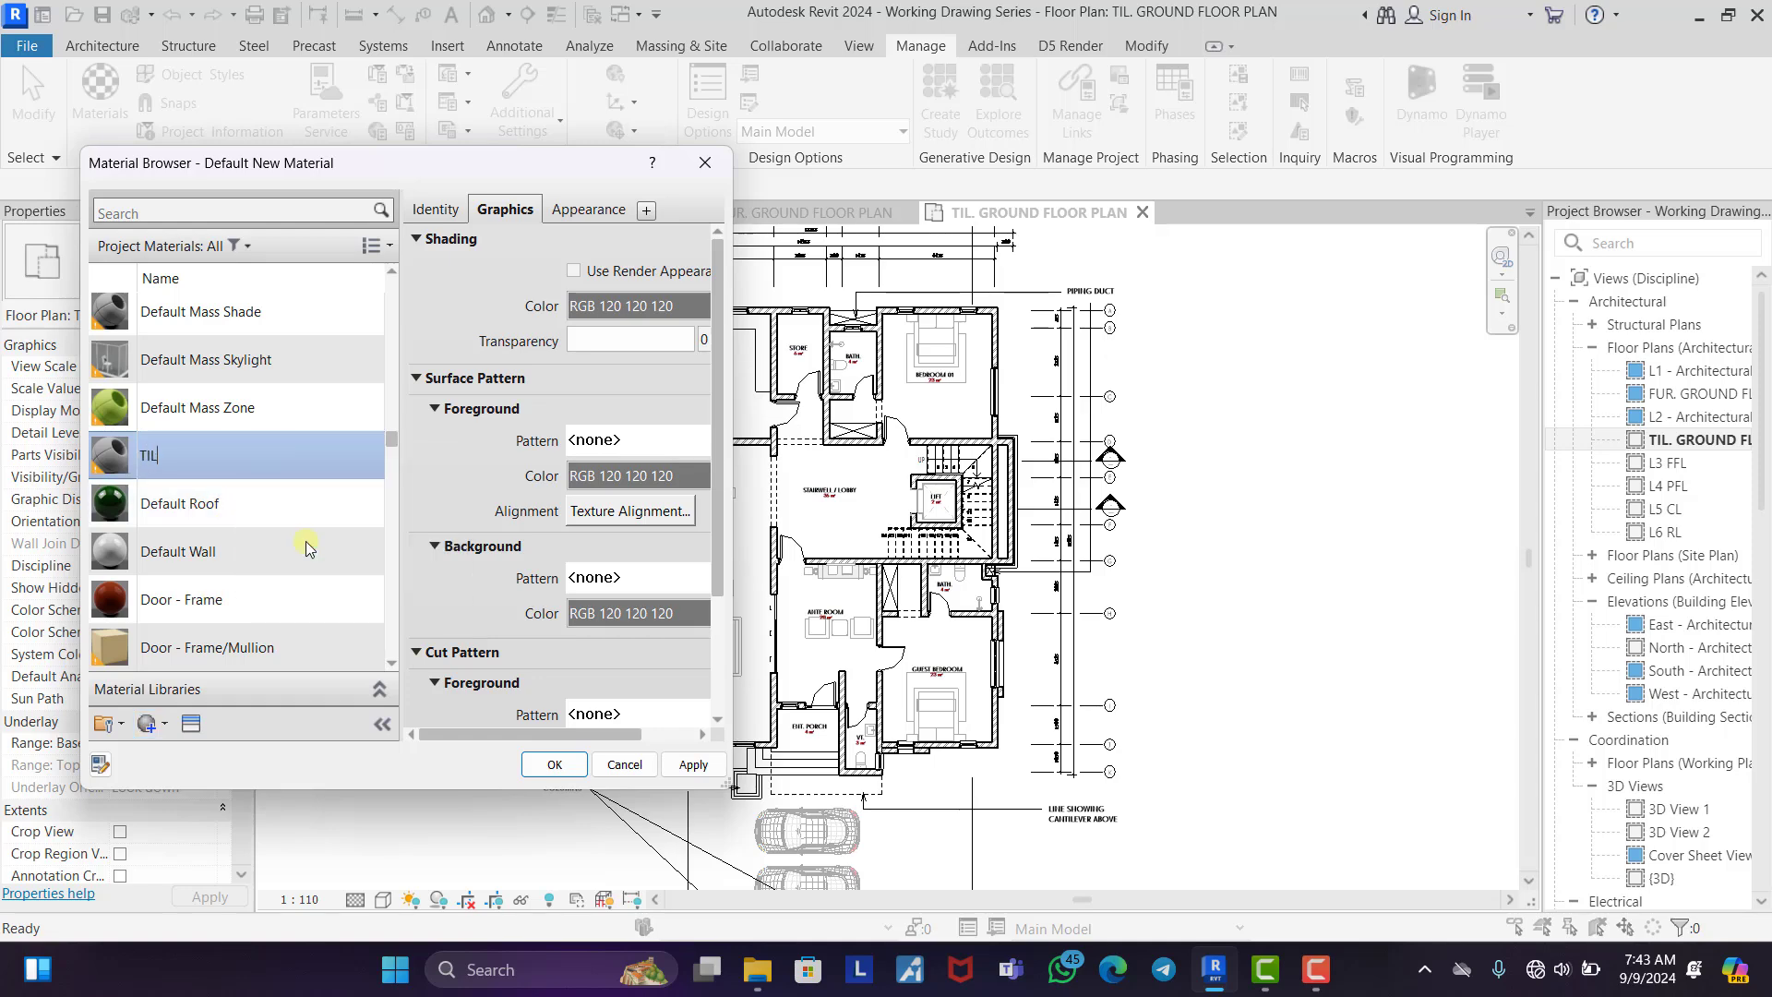
type("E 600MM")
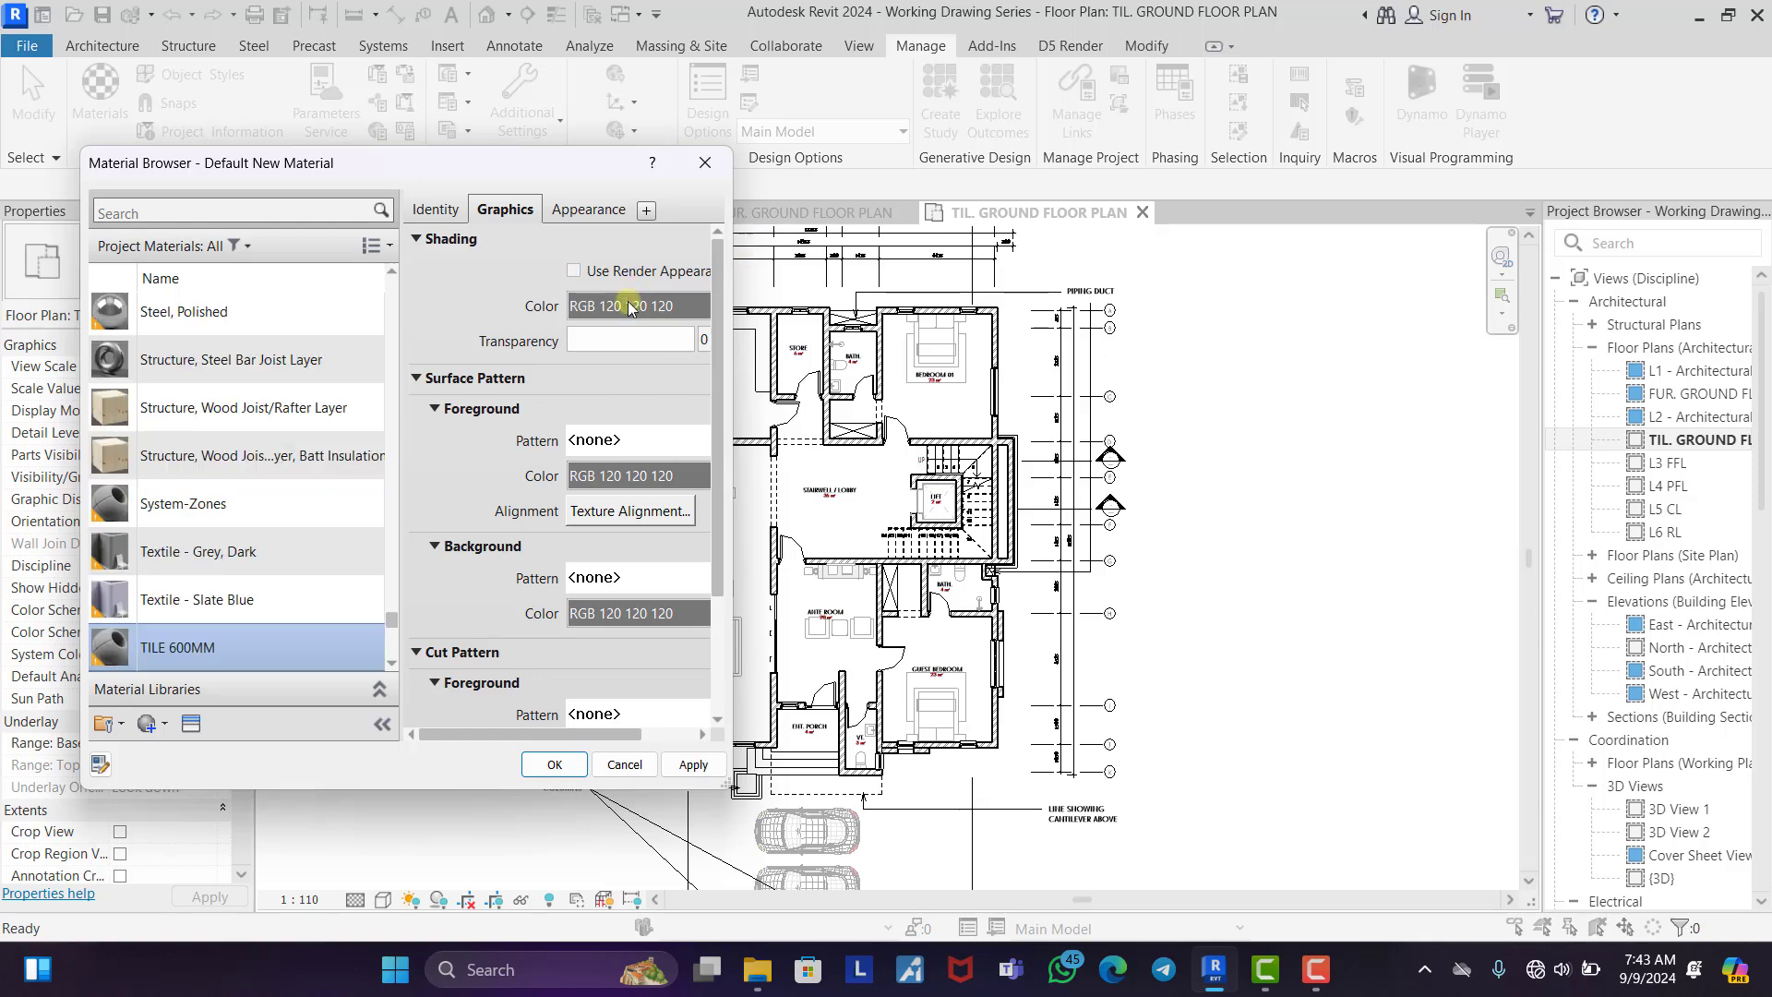
Set the TILE 600MM material's surface foreground pattern to the 600 x 600mm model pattern
left_click(624, 450)
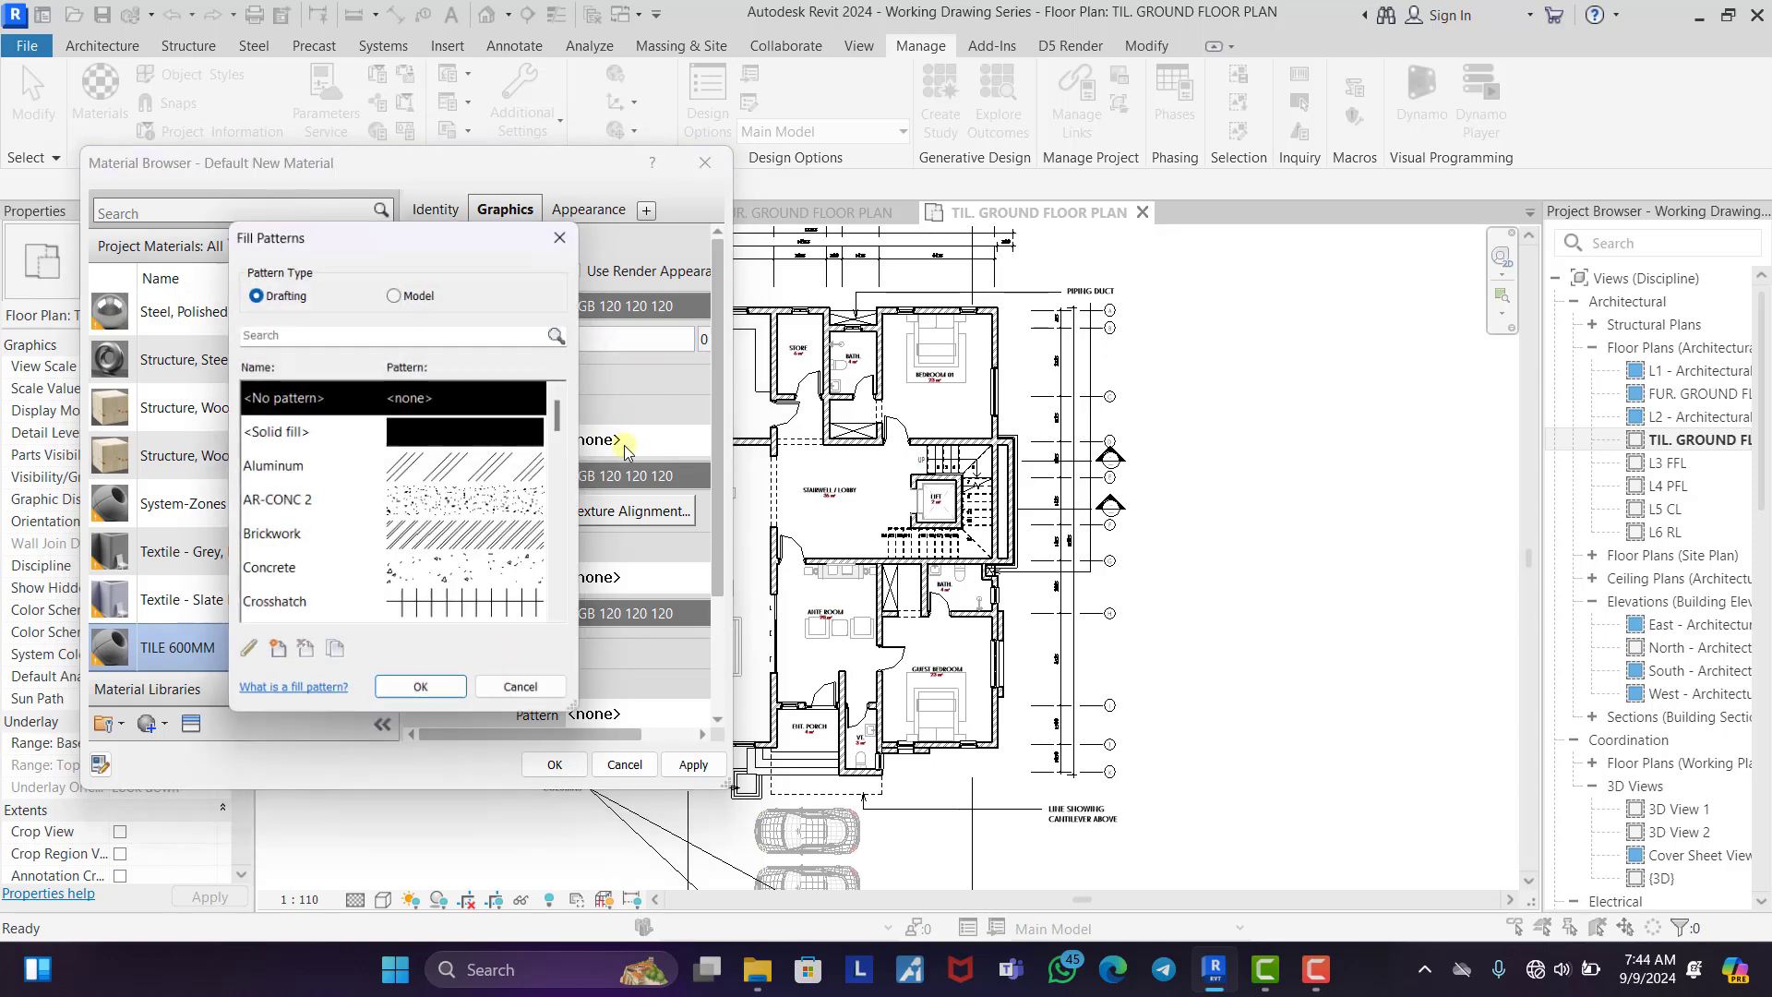
left_click(396, 294)
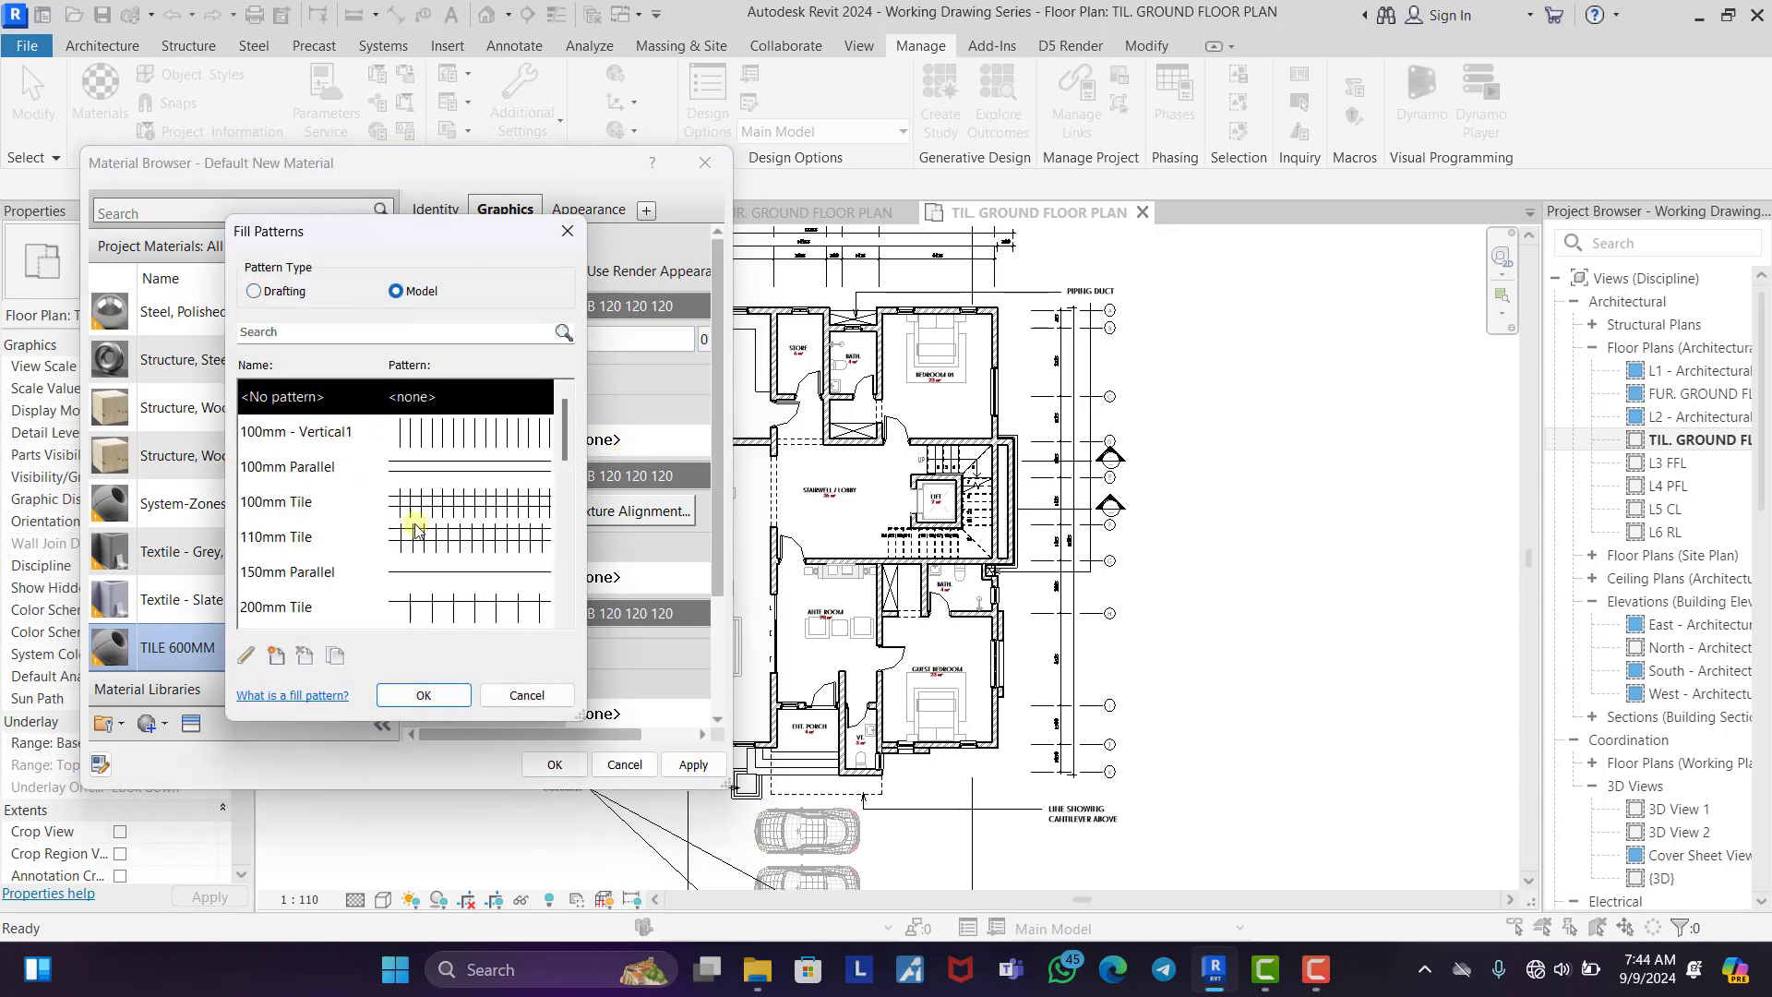
scroll(407, 517, "down", 5)
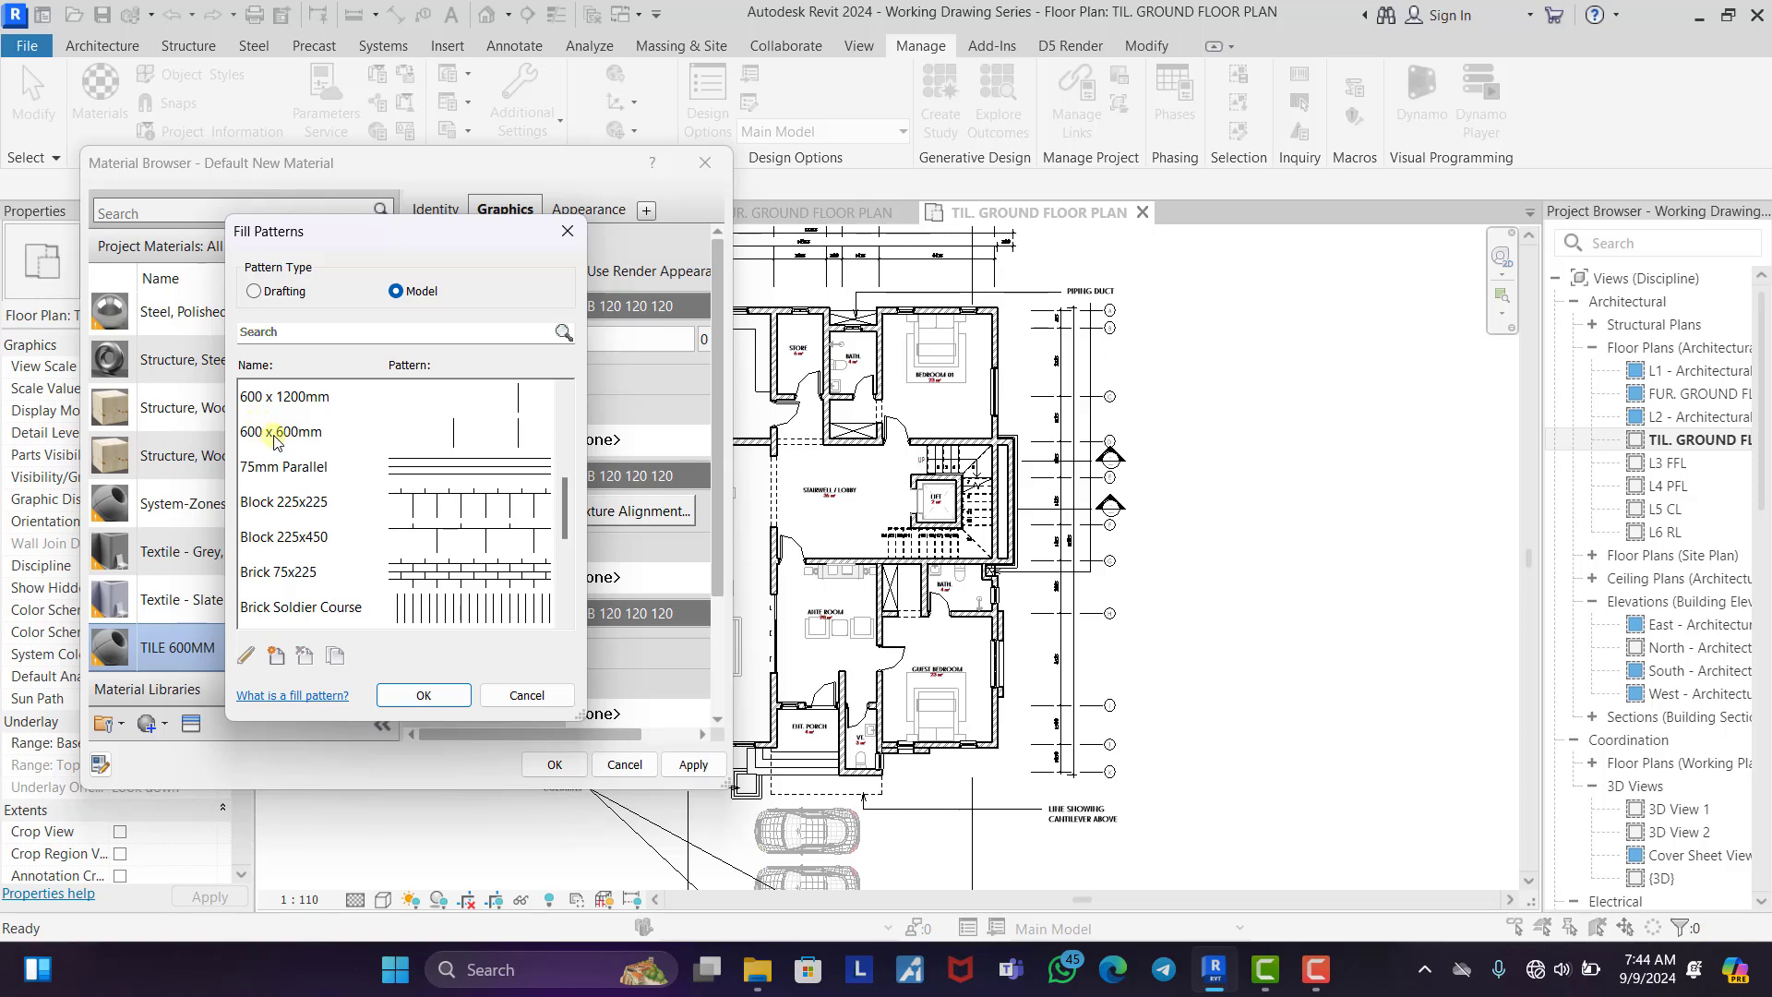
left_click(293, 434)
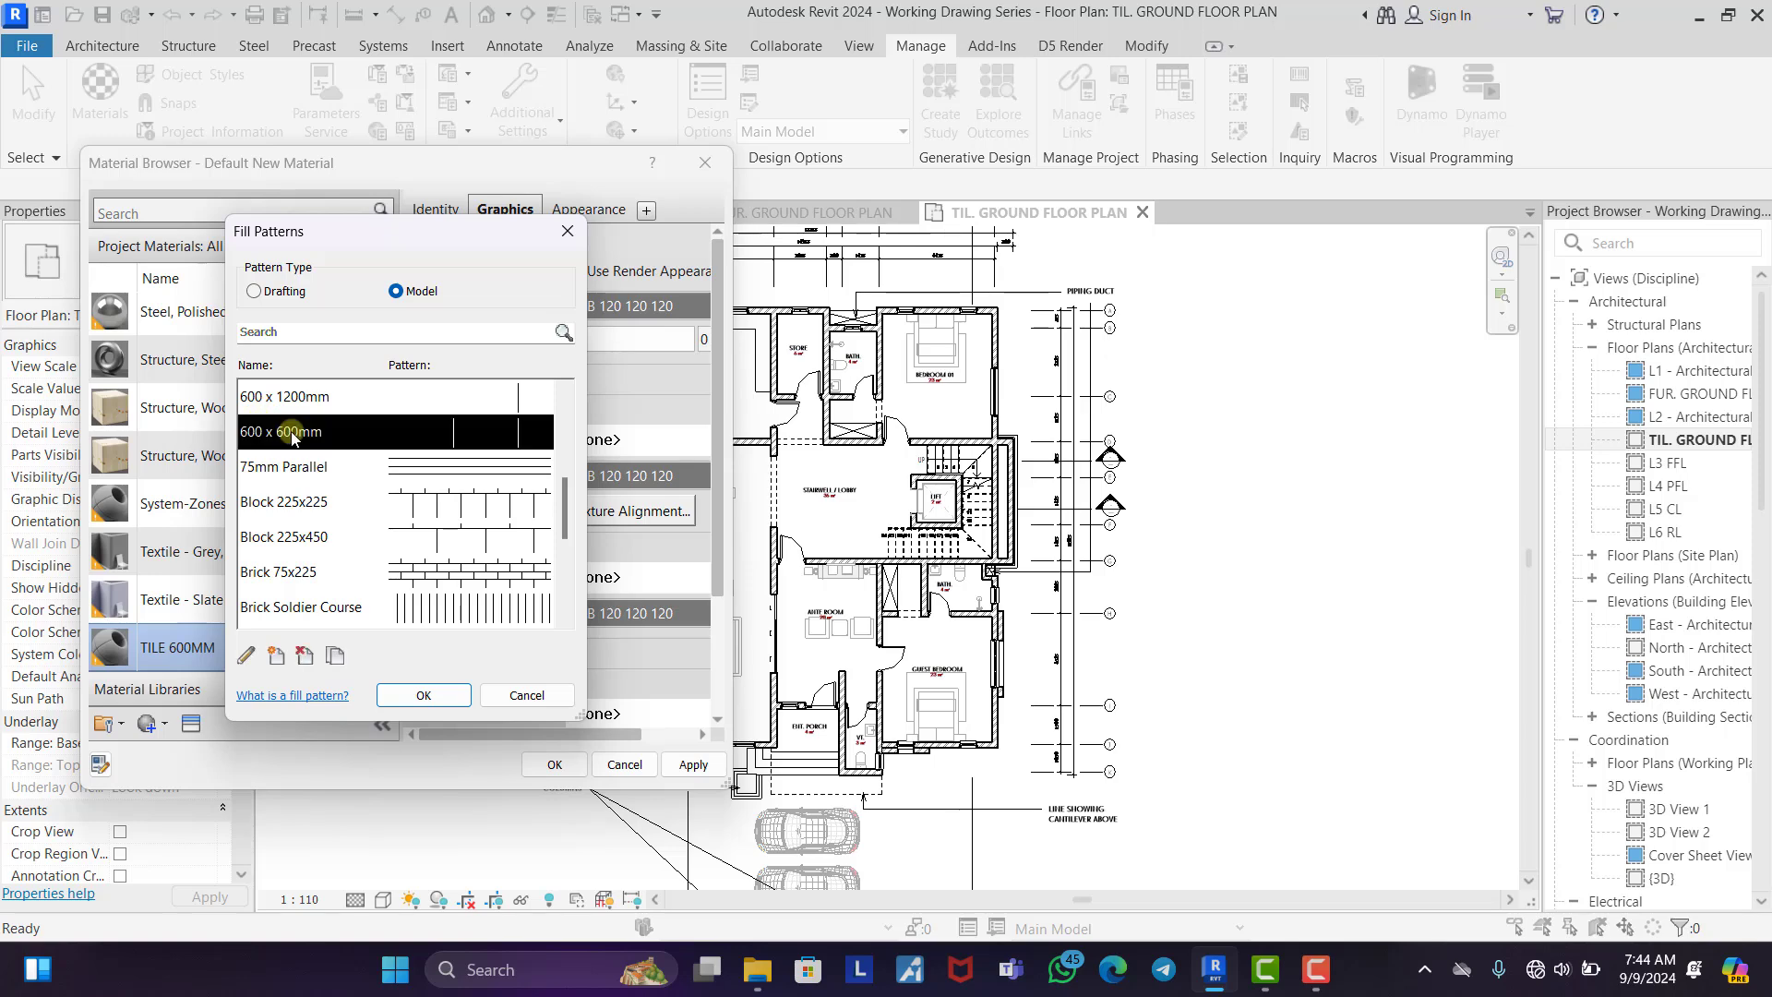
left_click(430, 695)
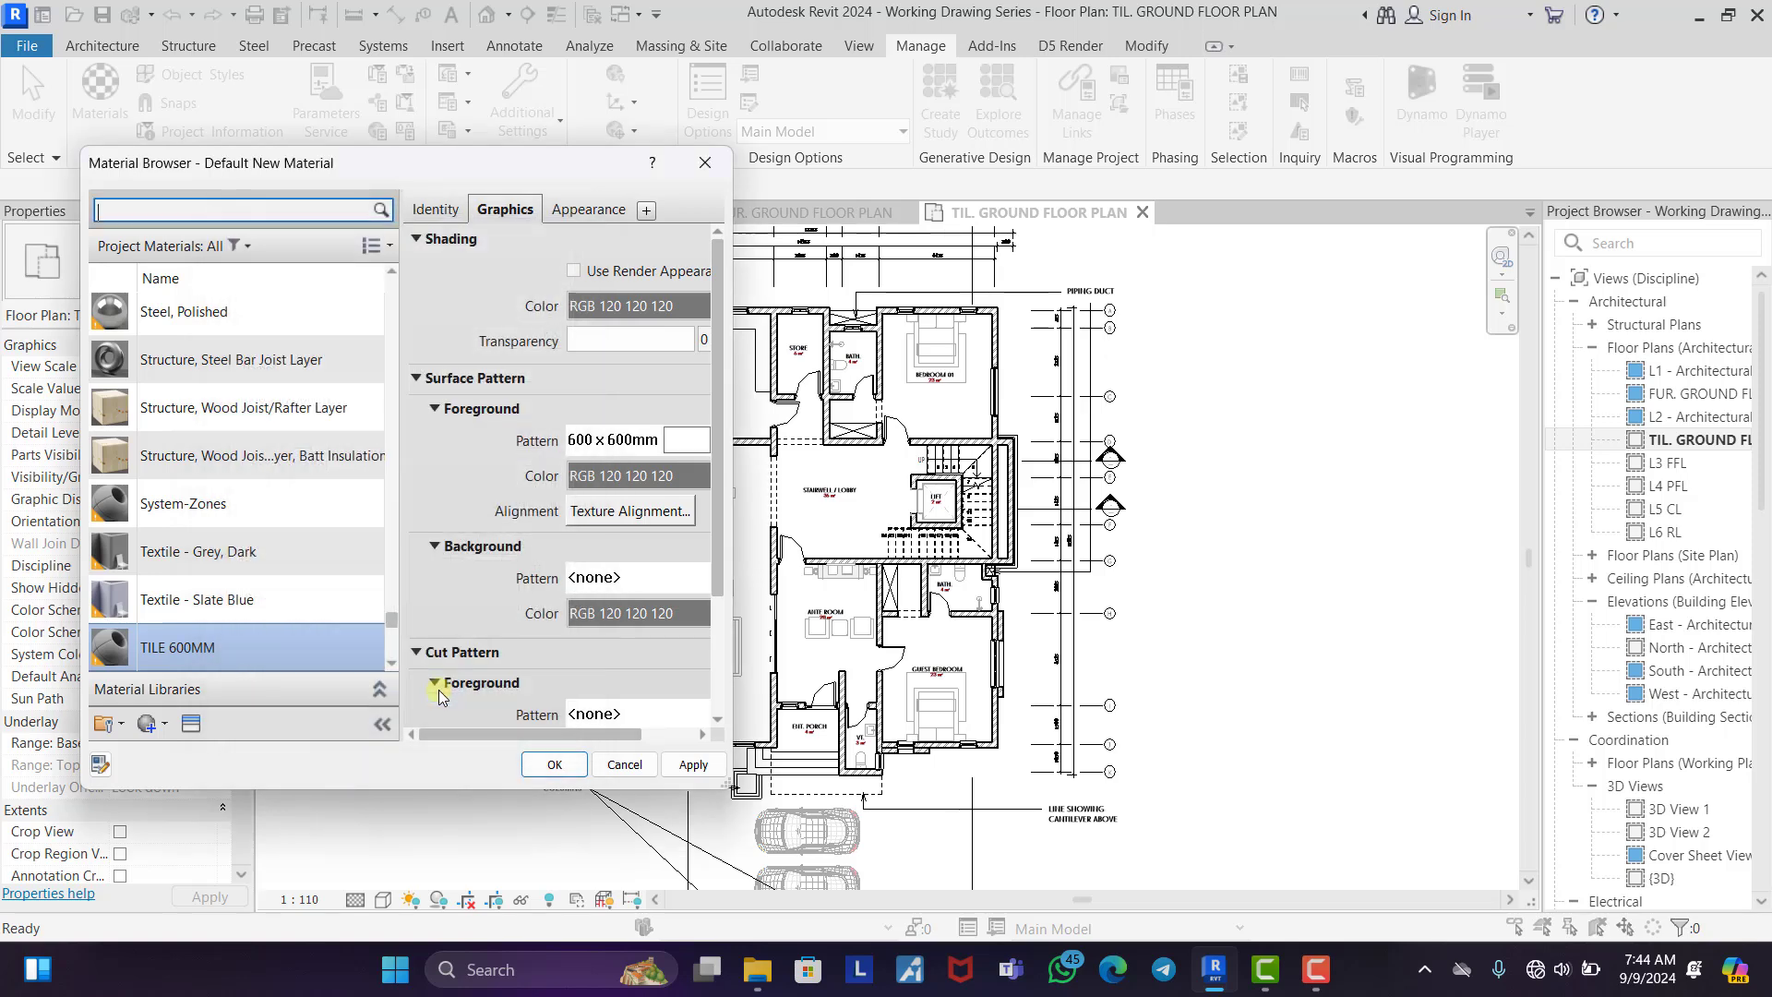
Set the TILE 600MM surface foreground pattern color to red (RGB 255 0 0) and save the material
left_click(658, 477)
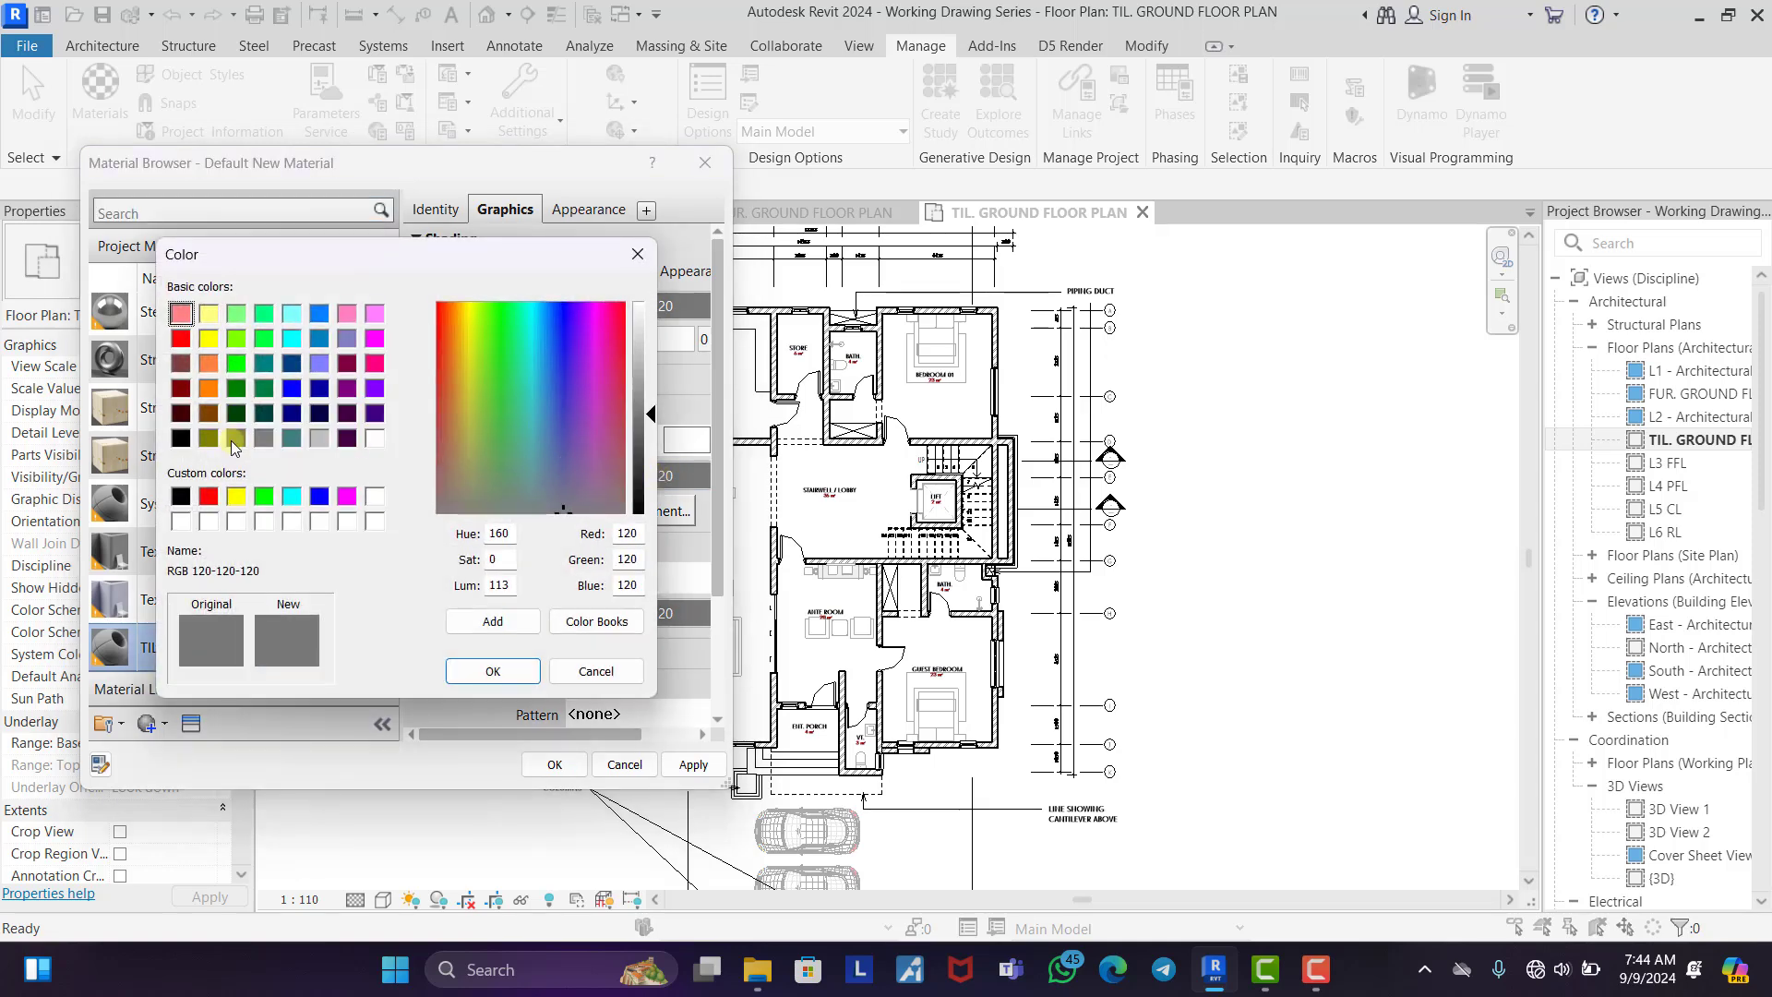
left_click(214, 499)
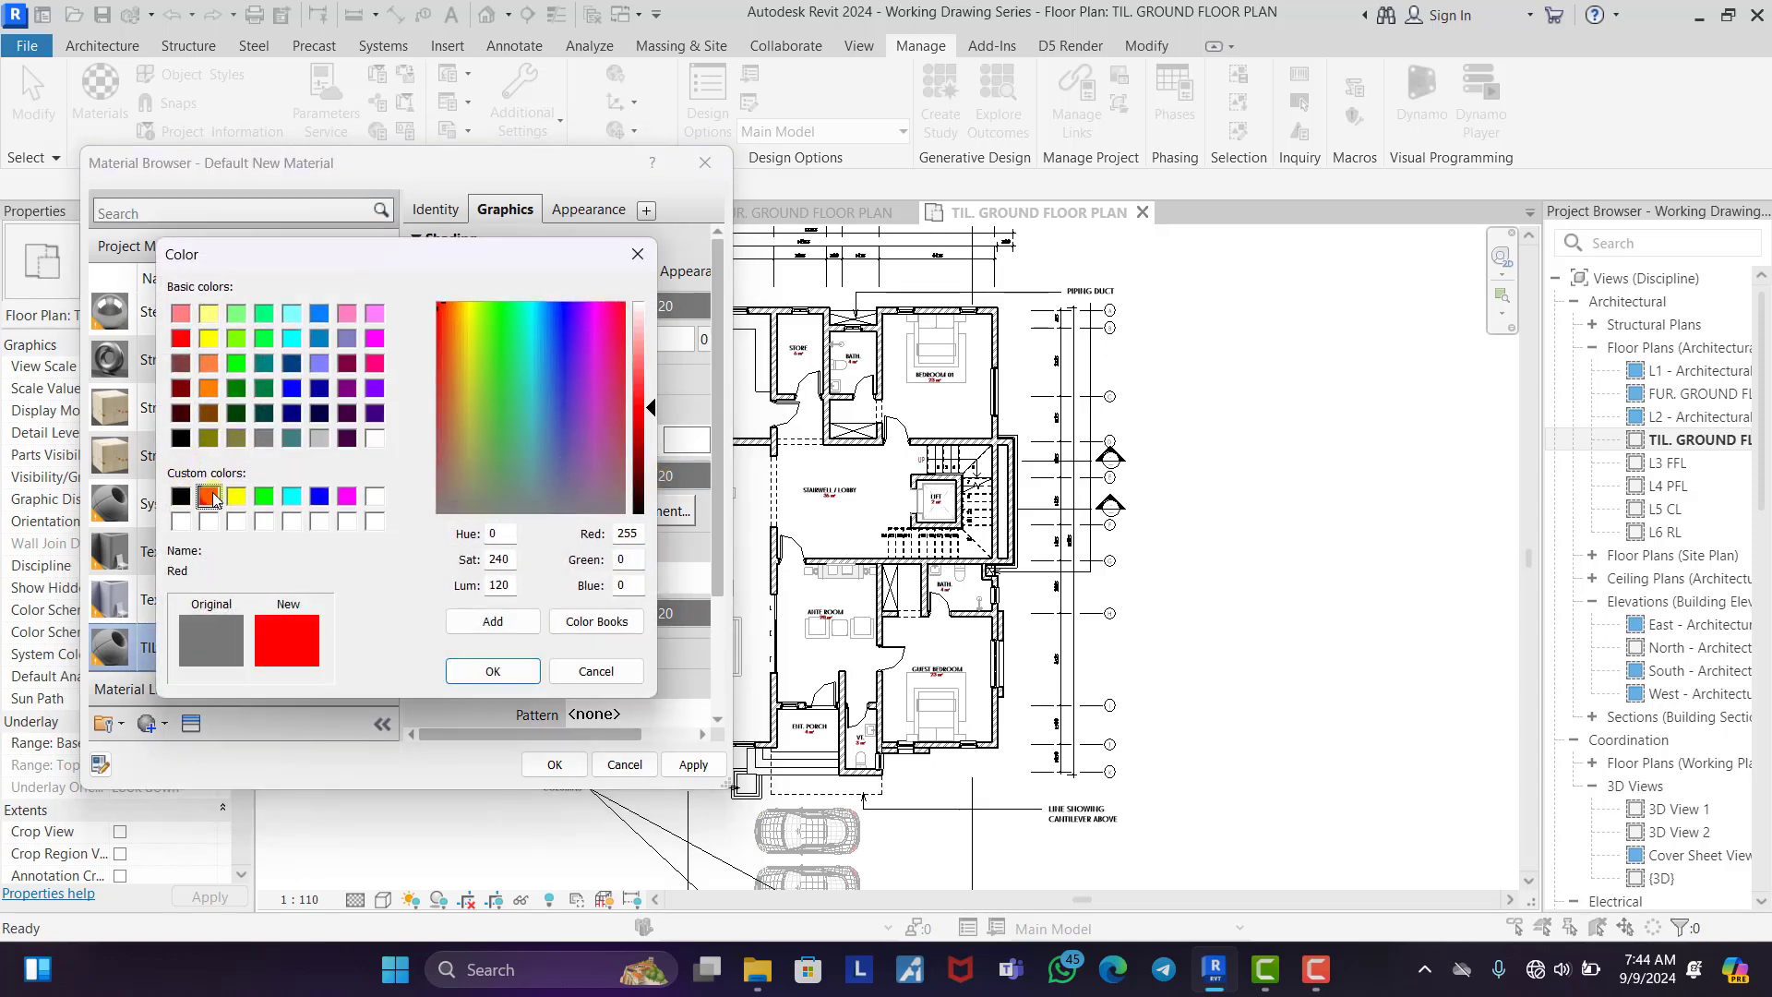
left_click(494, 674)
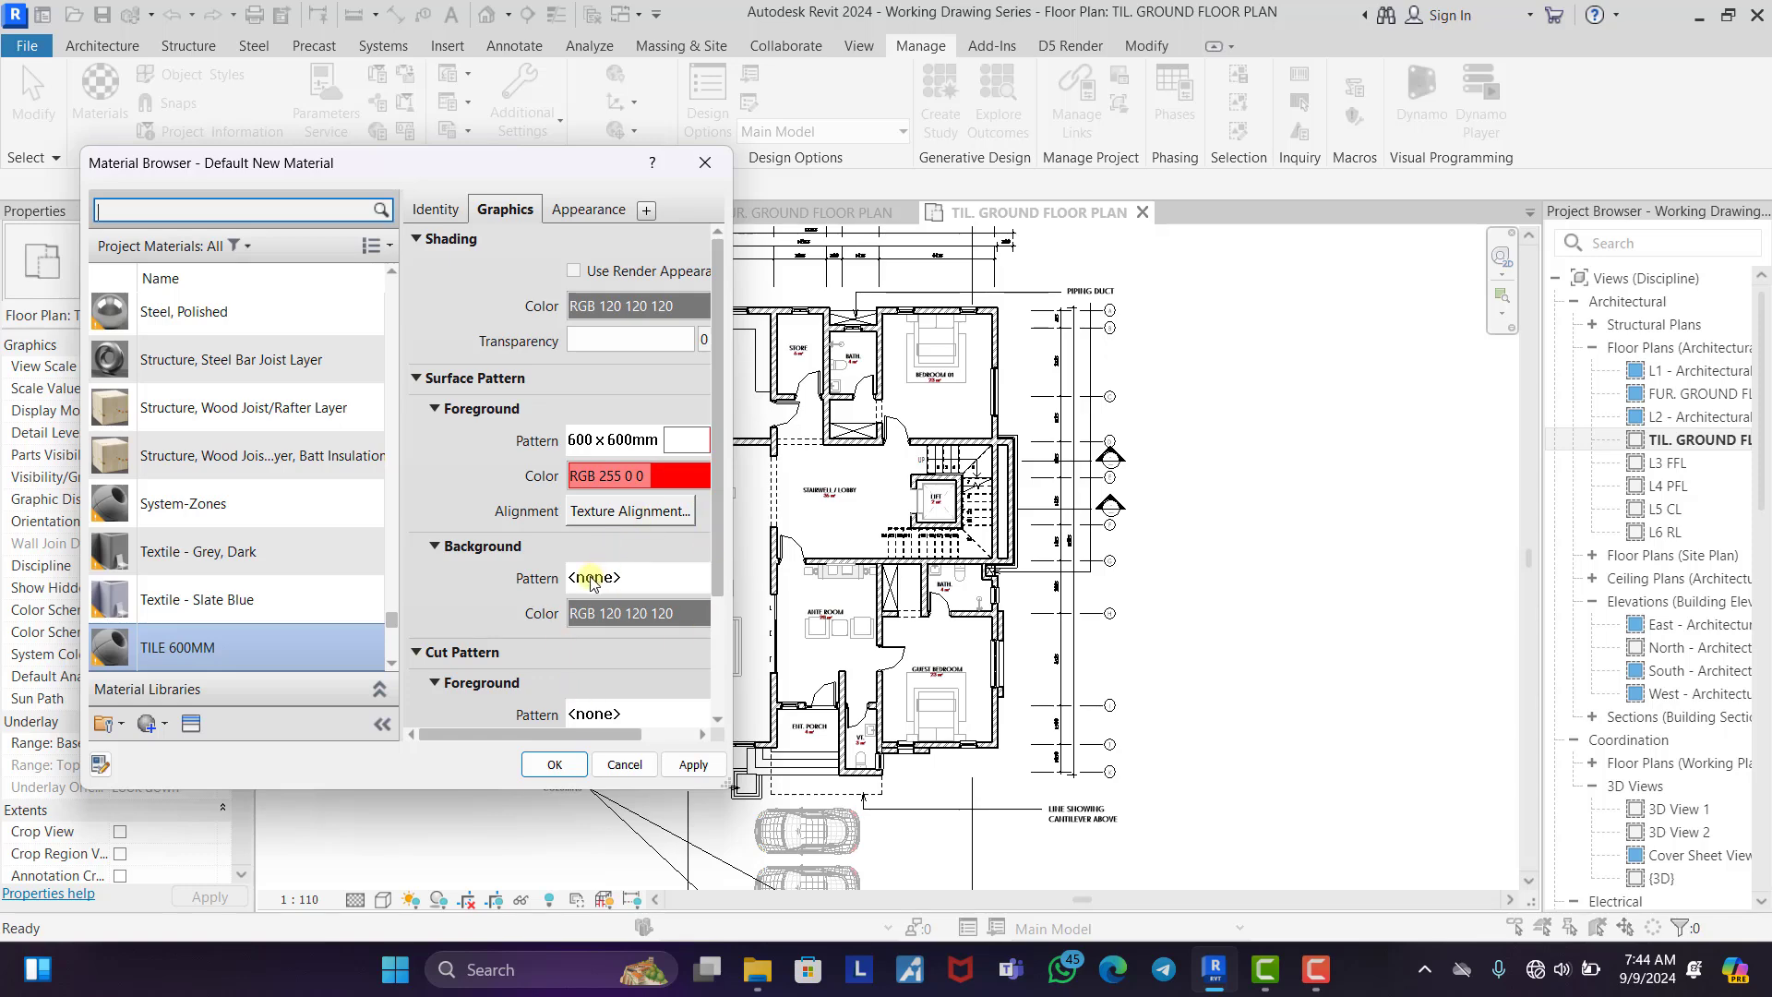
left_click(554, 765)
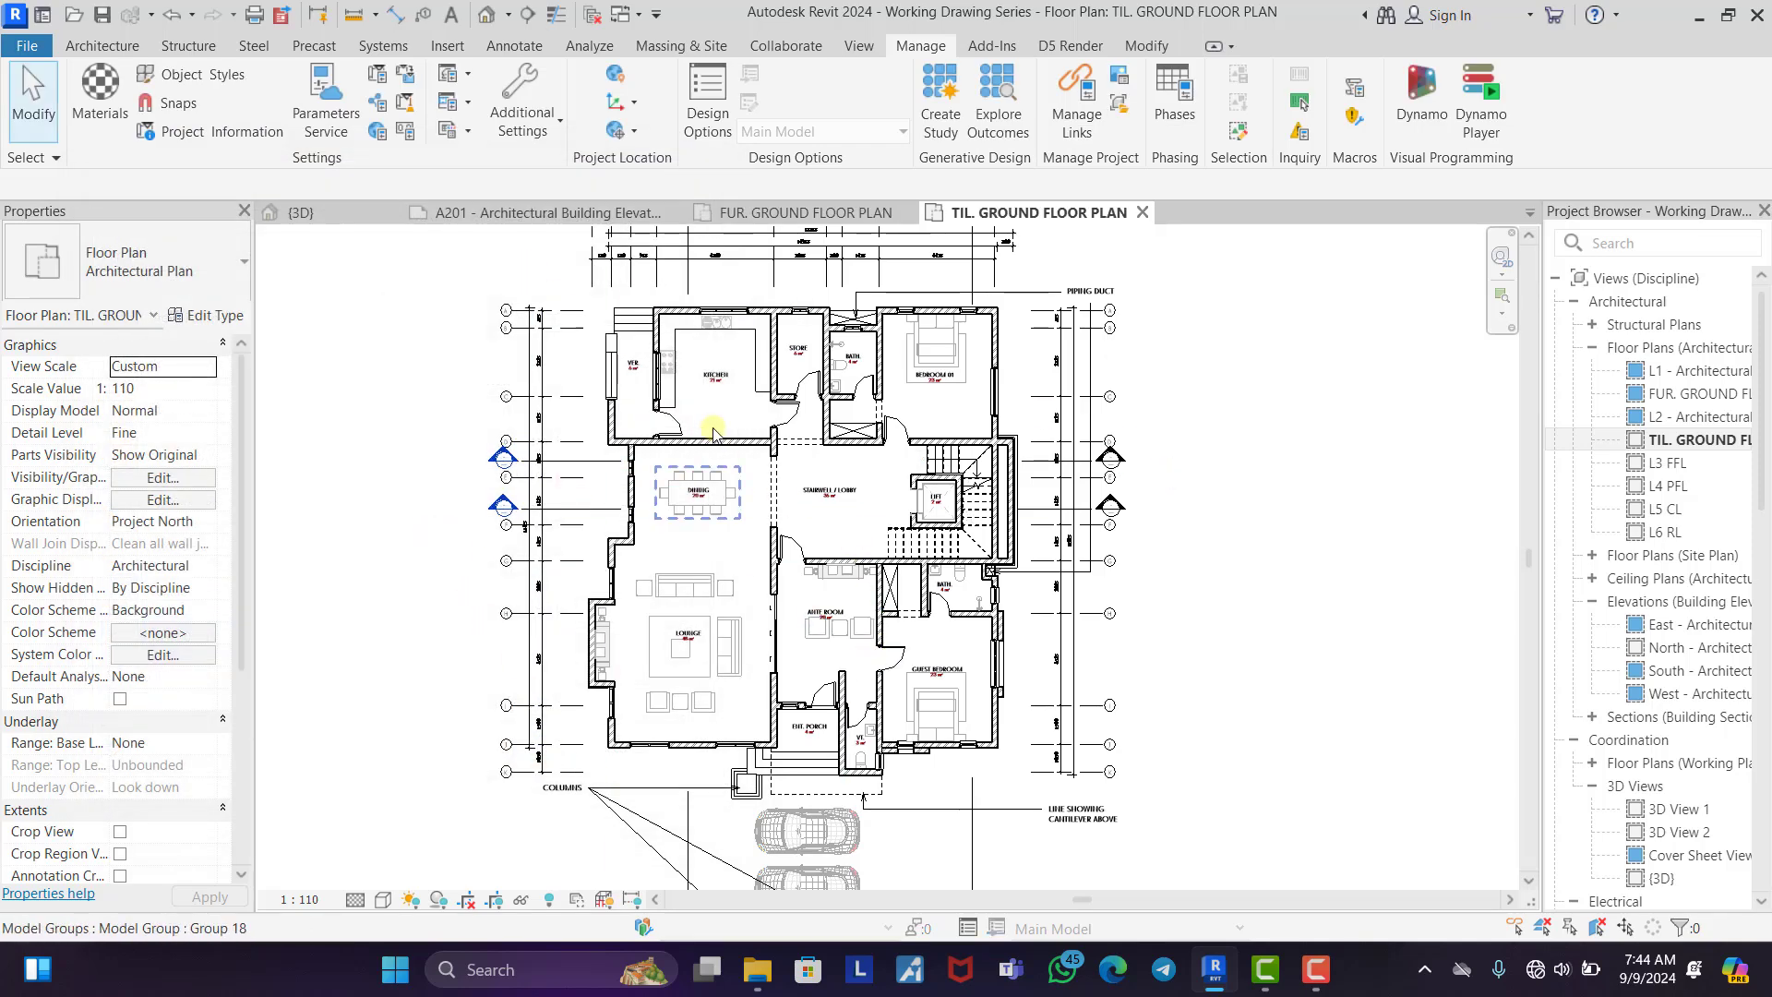
Create another new project material and name it TILE 300MM
left_click(99, 92)
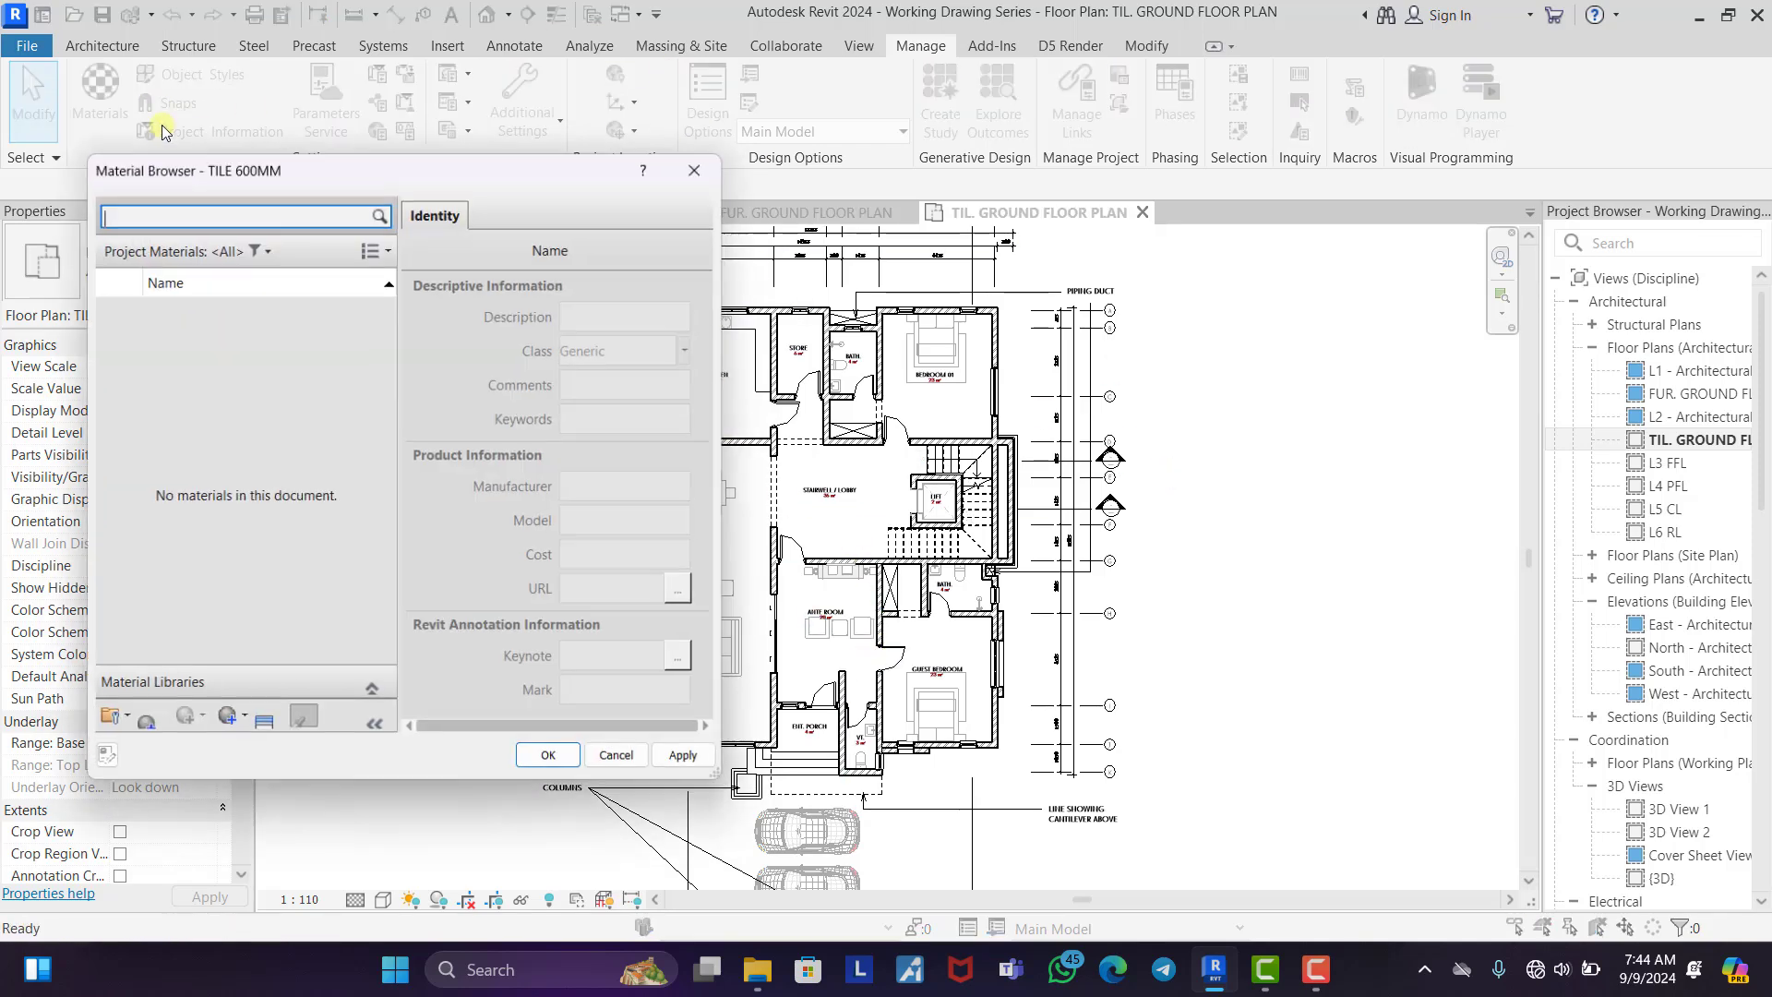
left_click(143, 726)
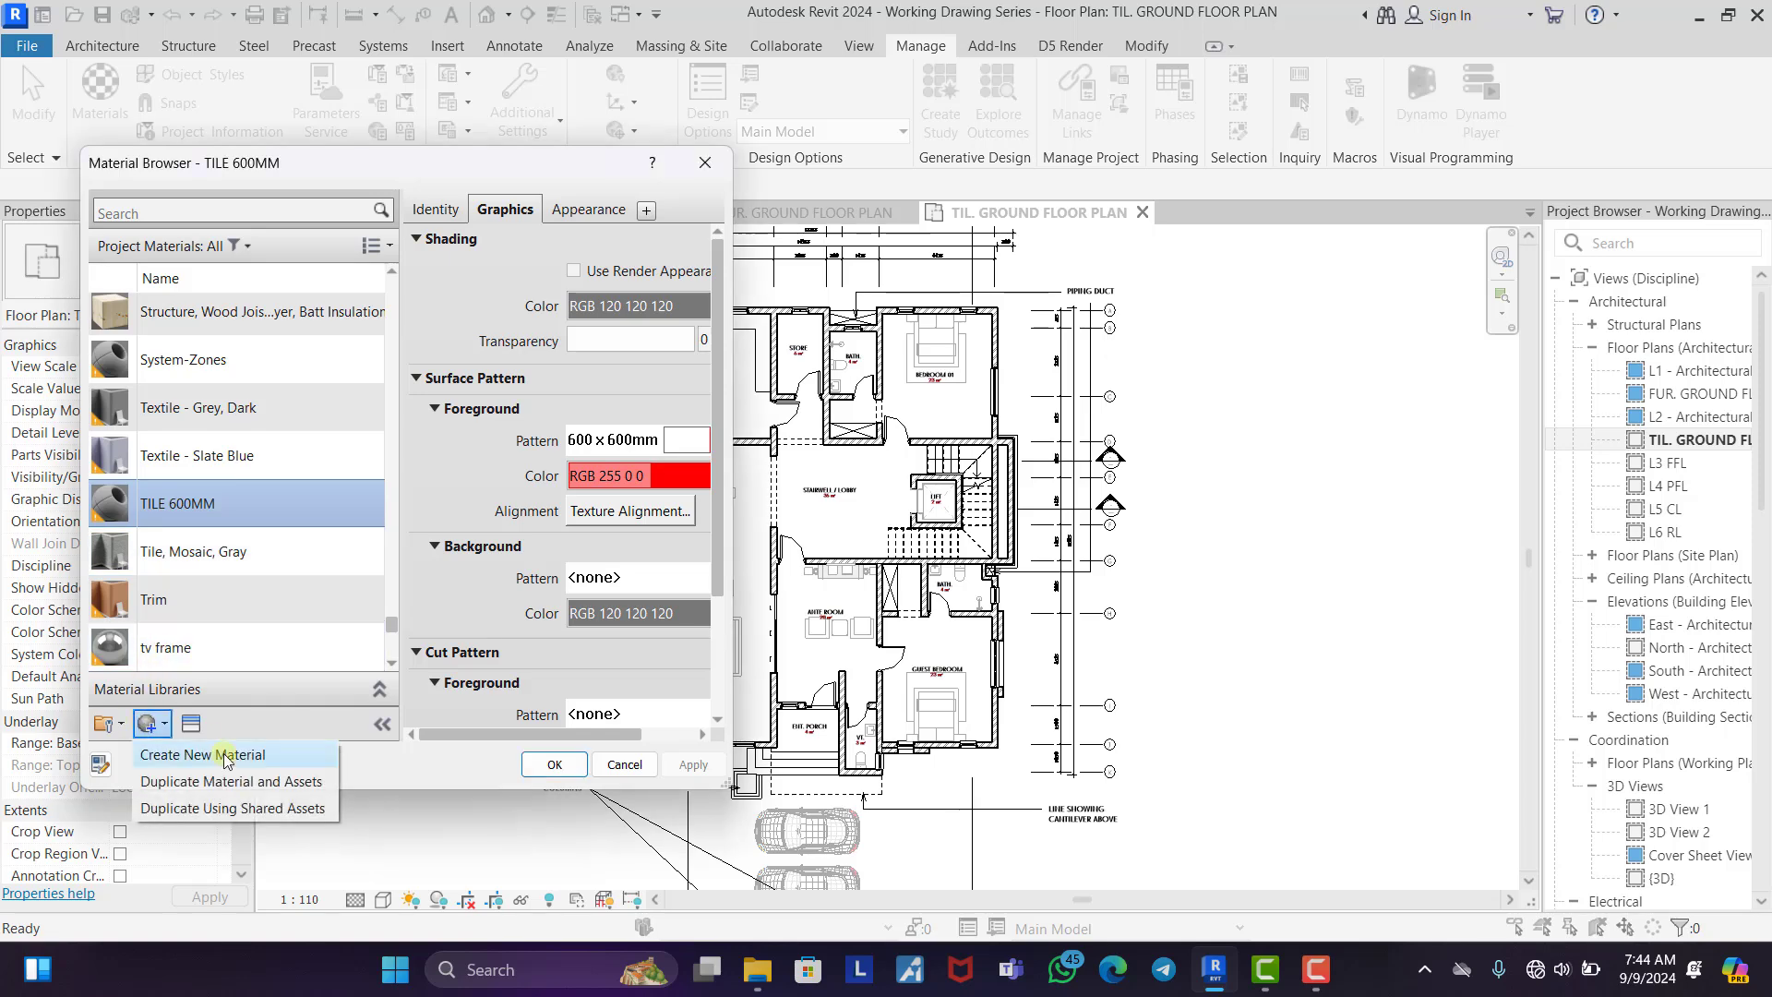
left_click(184, 748)
right_click(265, 473)
left_click(316, 556)
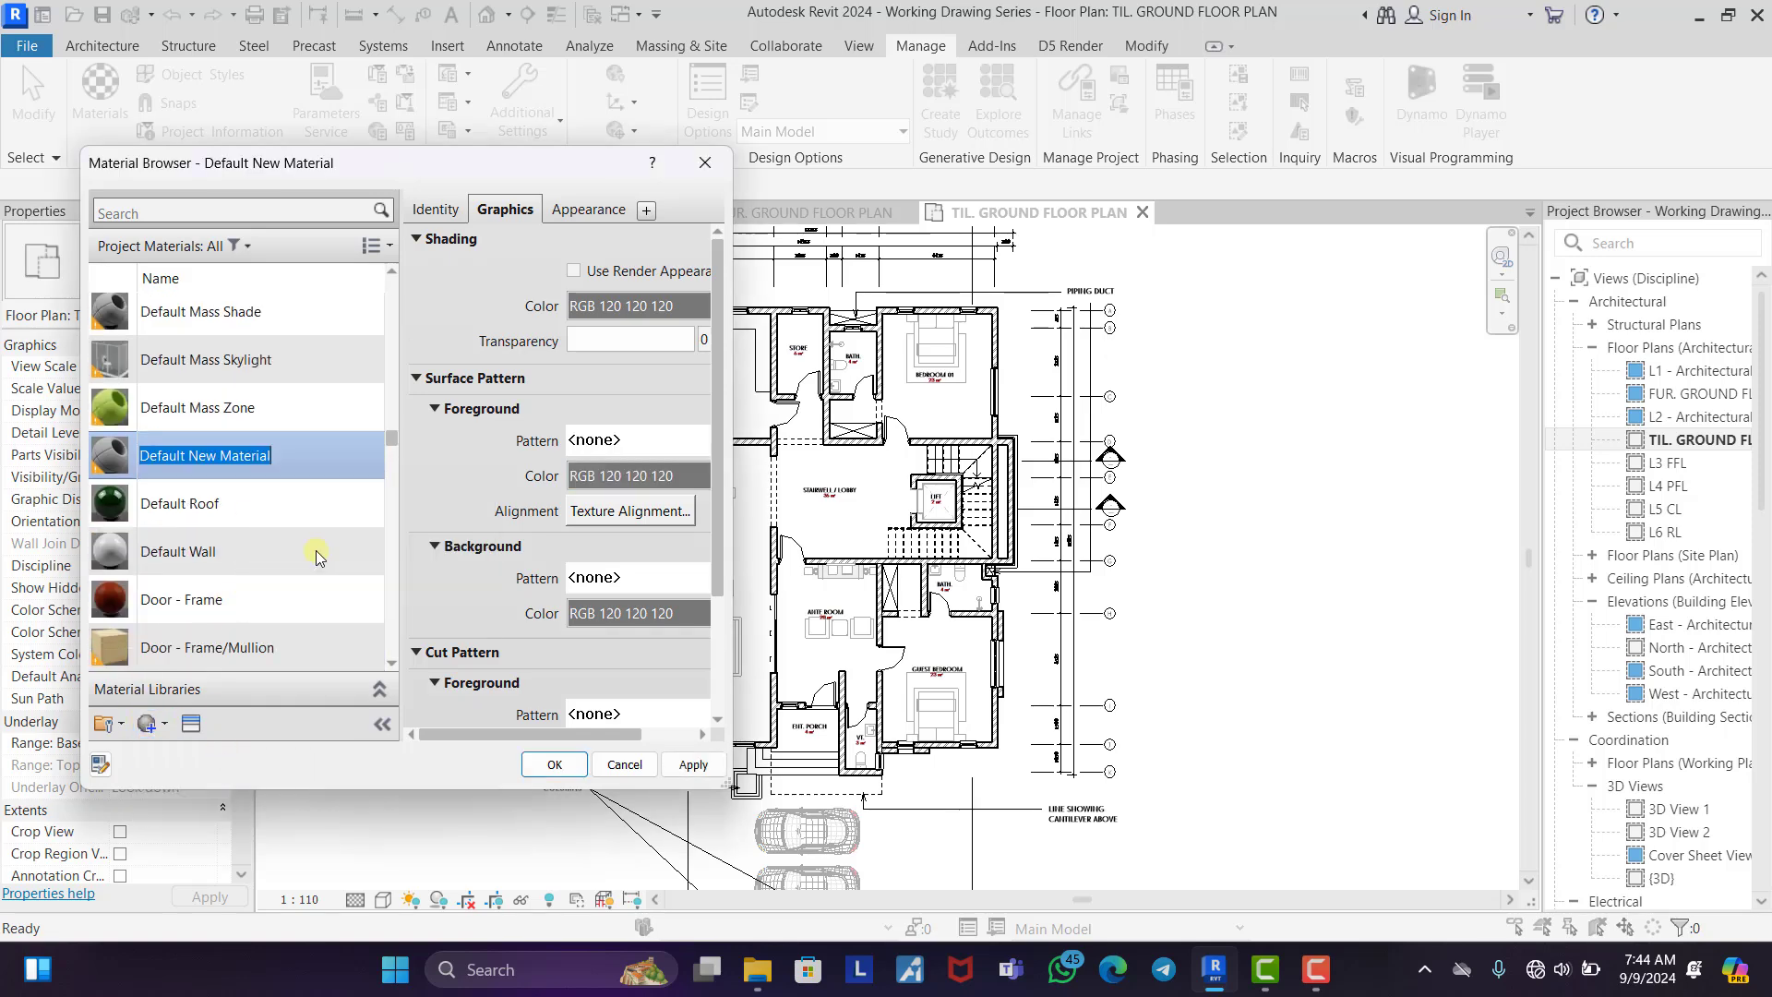
type("TILE ")
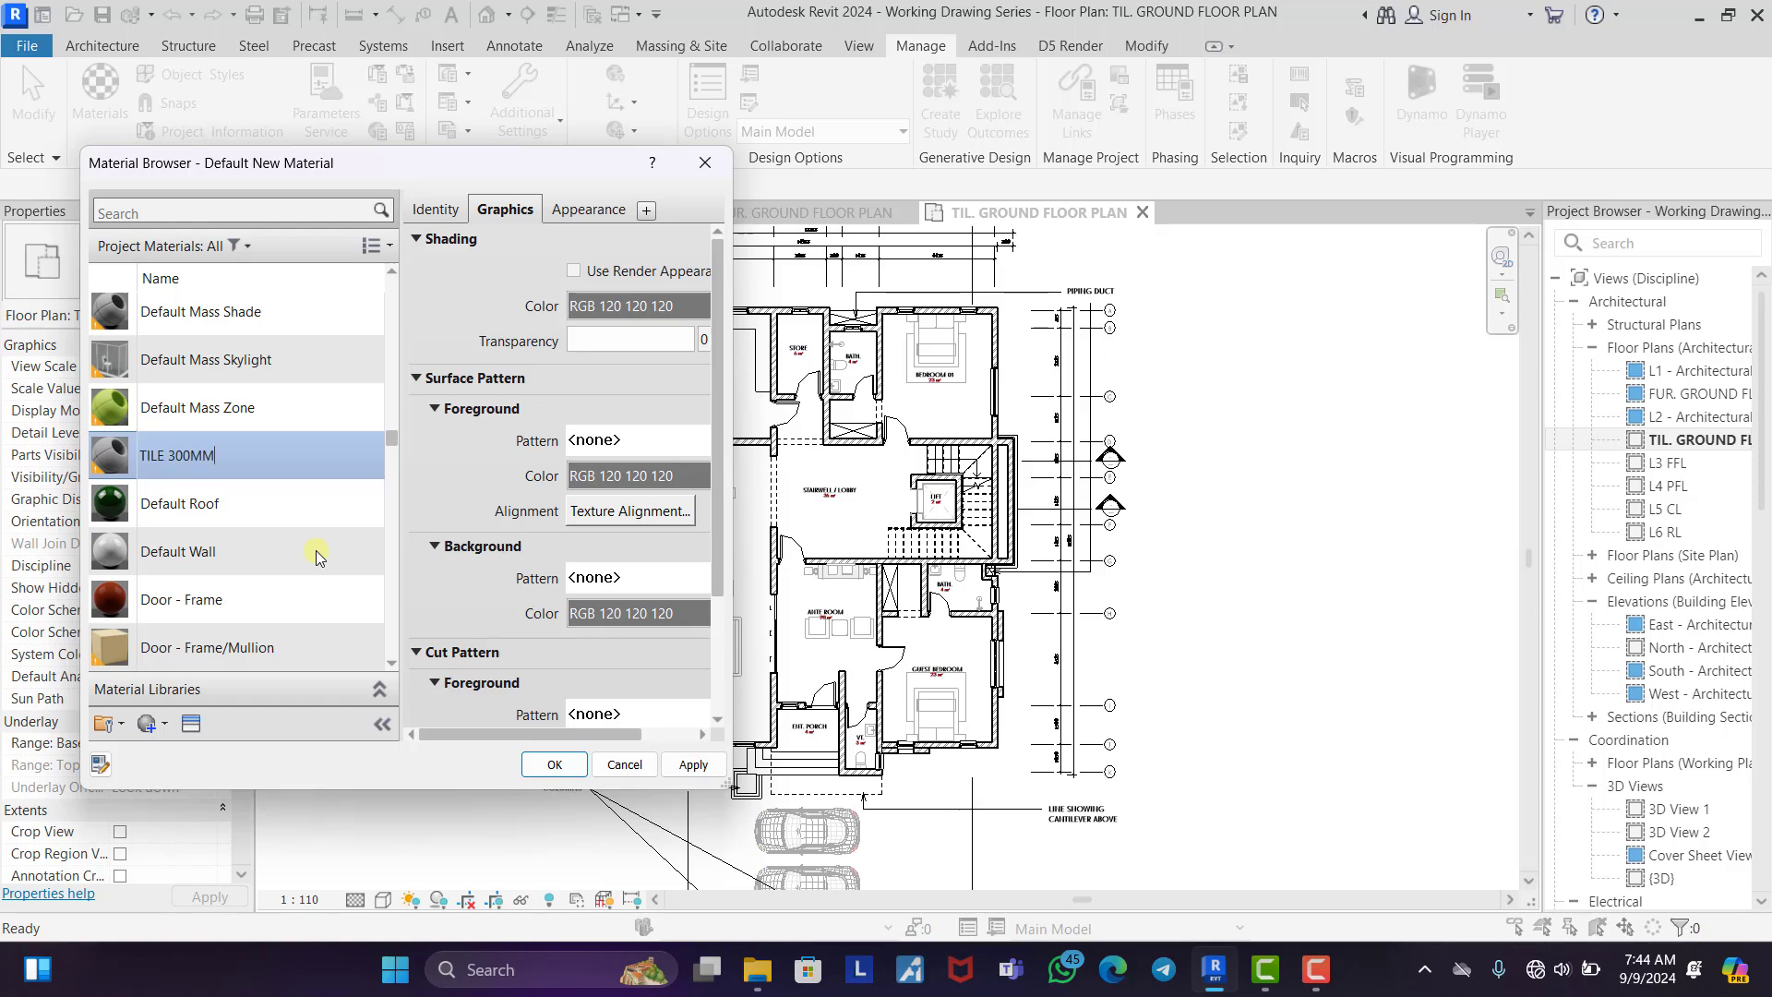
type("300MM")
key("Return")
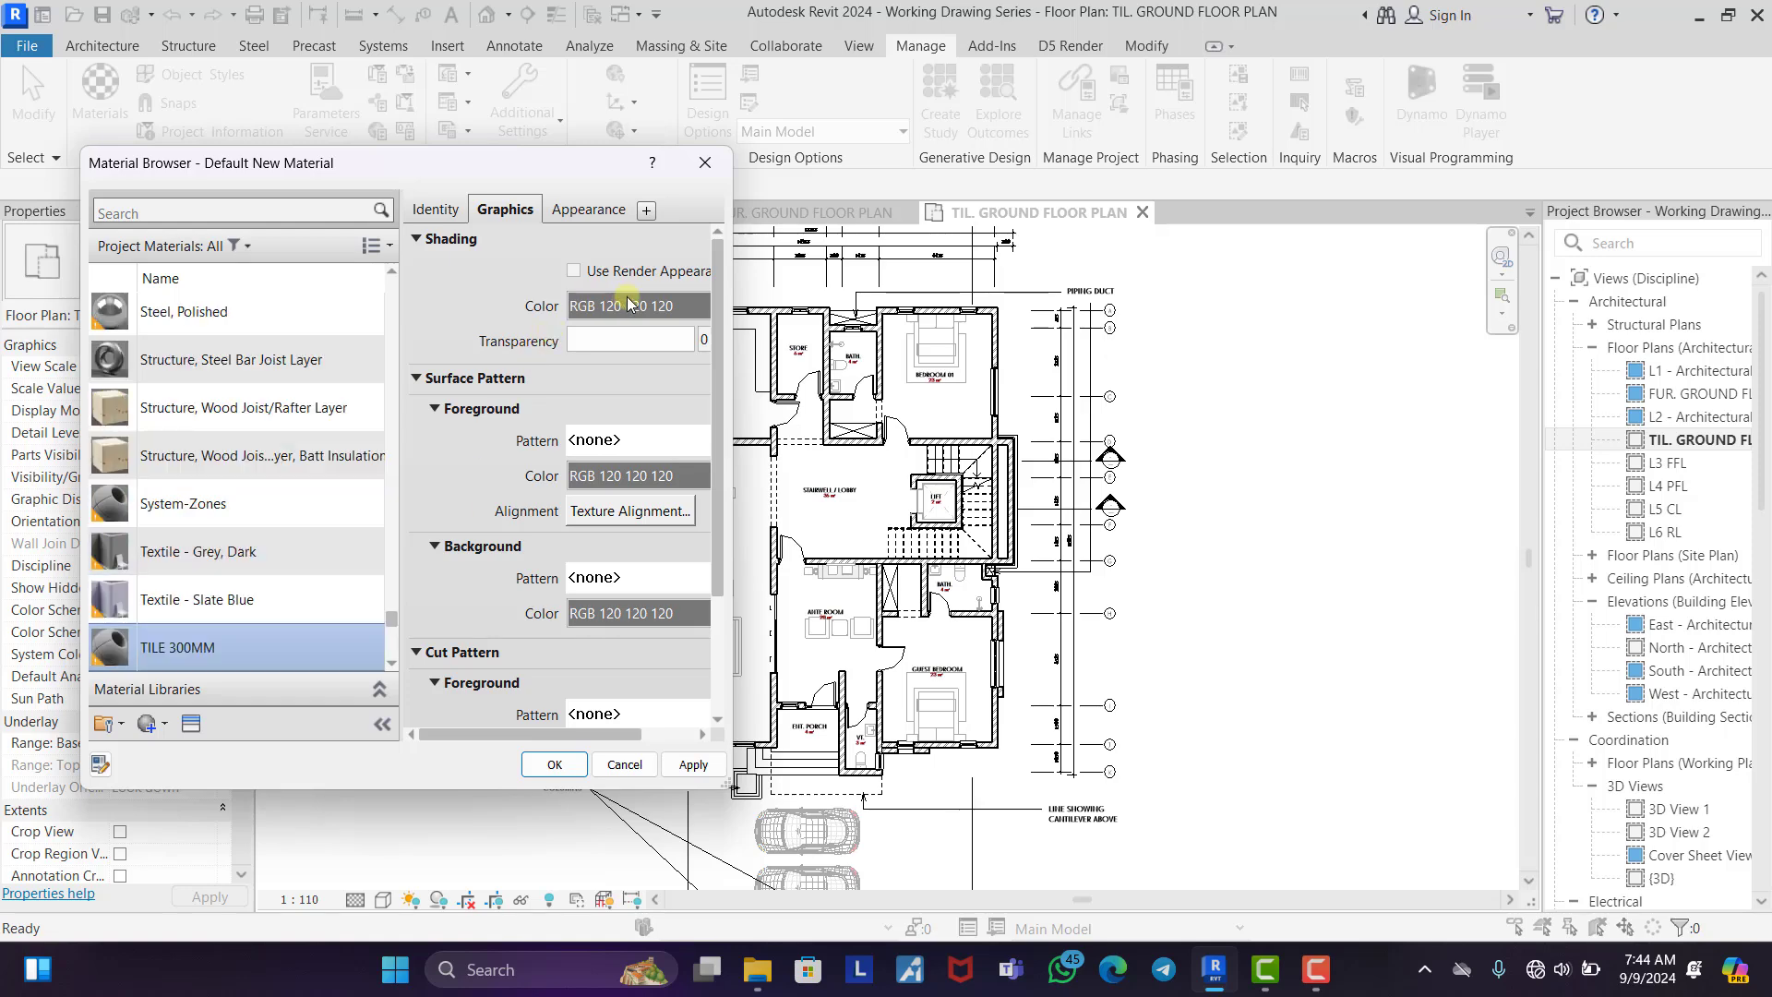
Set the TILE 300MM material's surface foreground pattern to the 300mm Tile model pattern
left_click(627, 439)
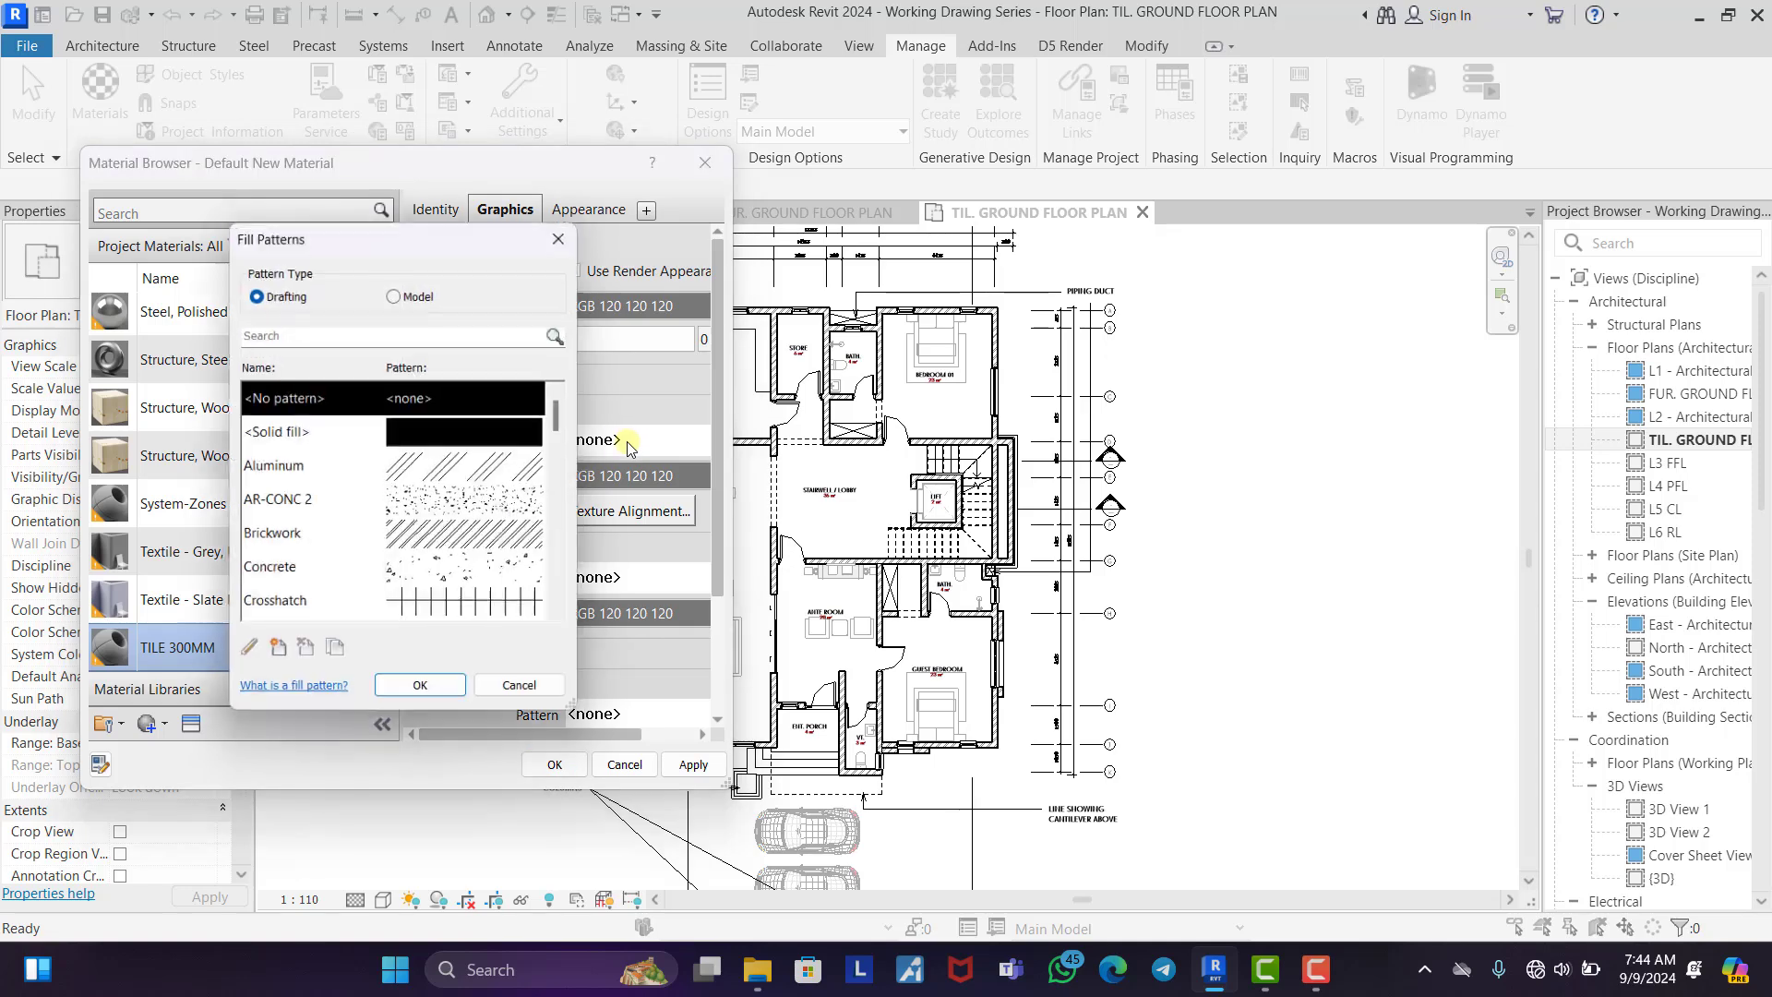
left_click(395, 292)
scroll(462, 534, "down", 4)
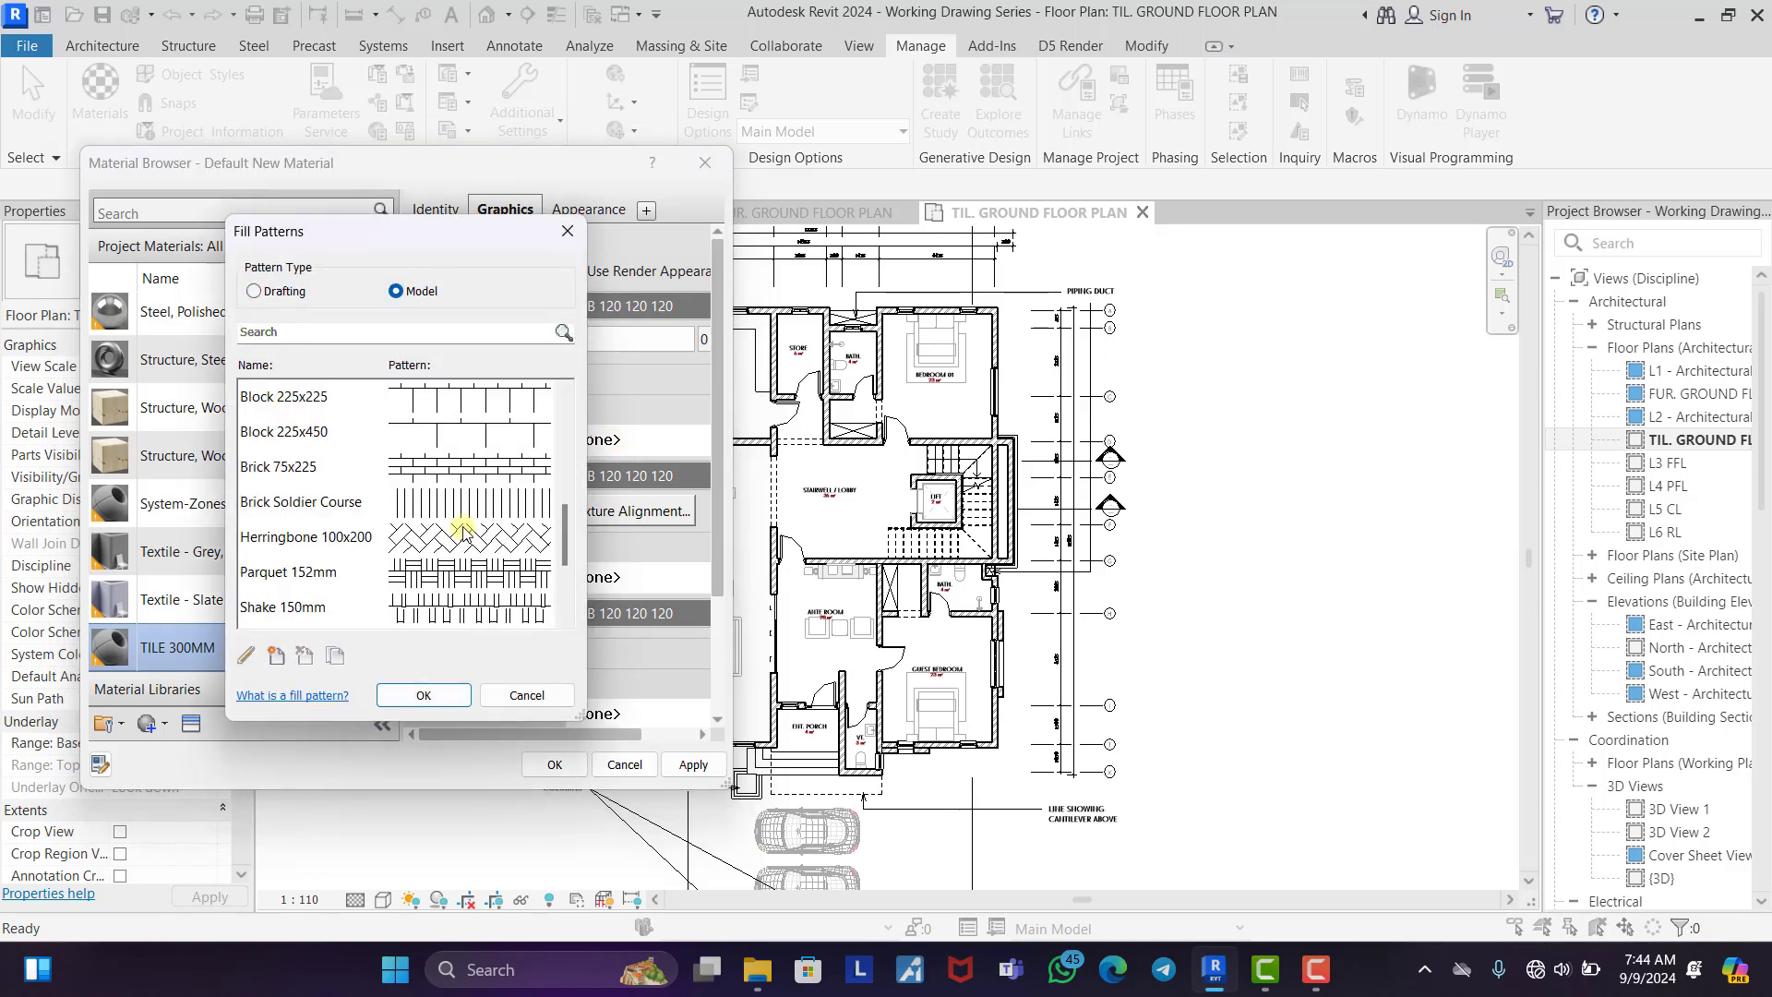
scroll(461, 533, "up", 2)
left_click(279, 469)
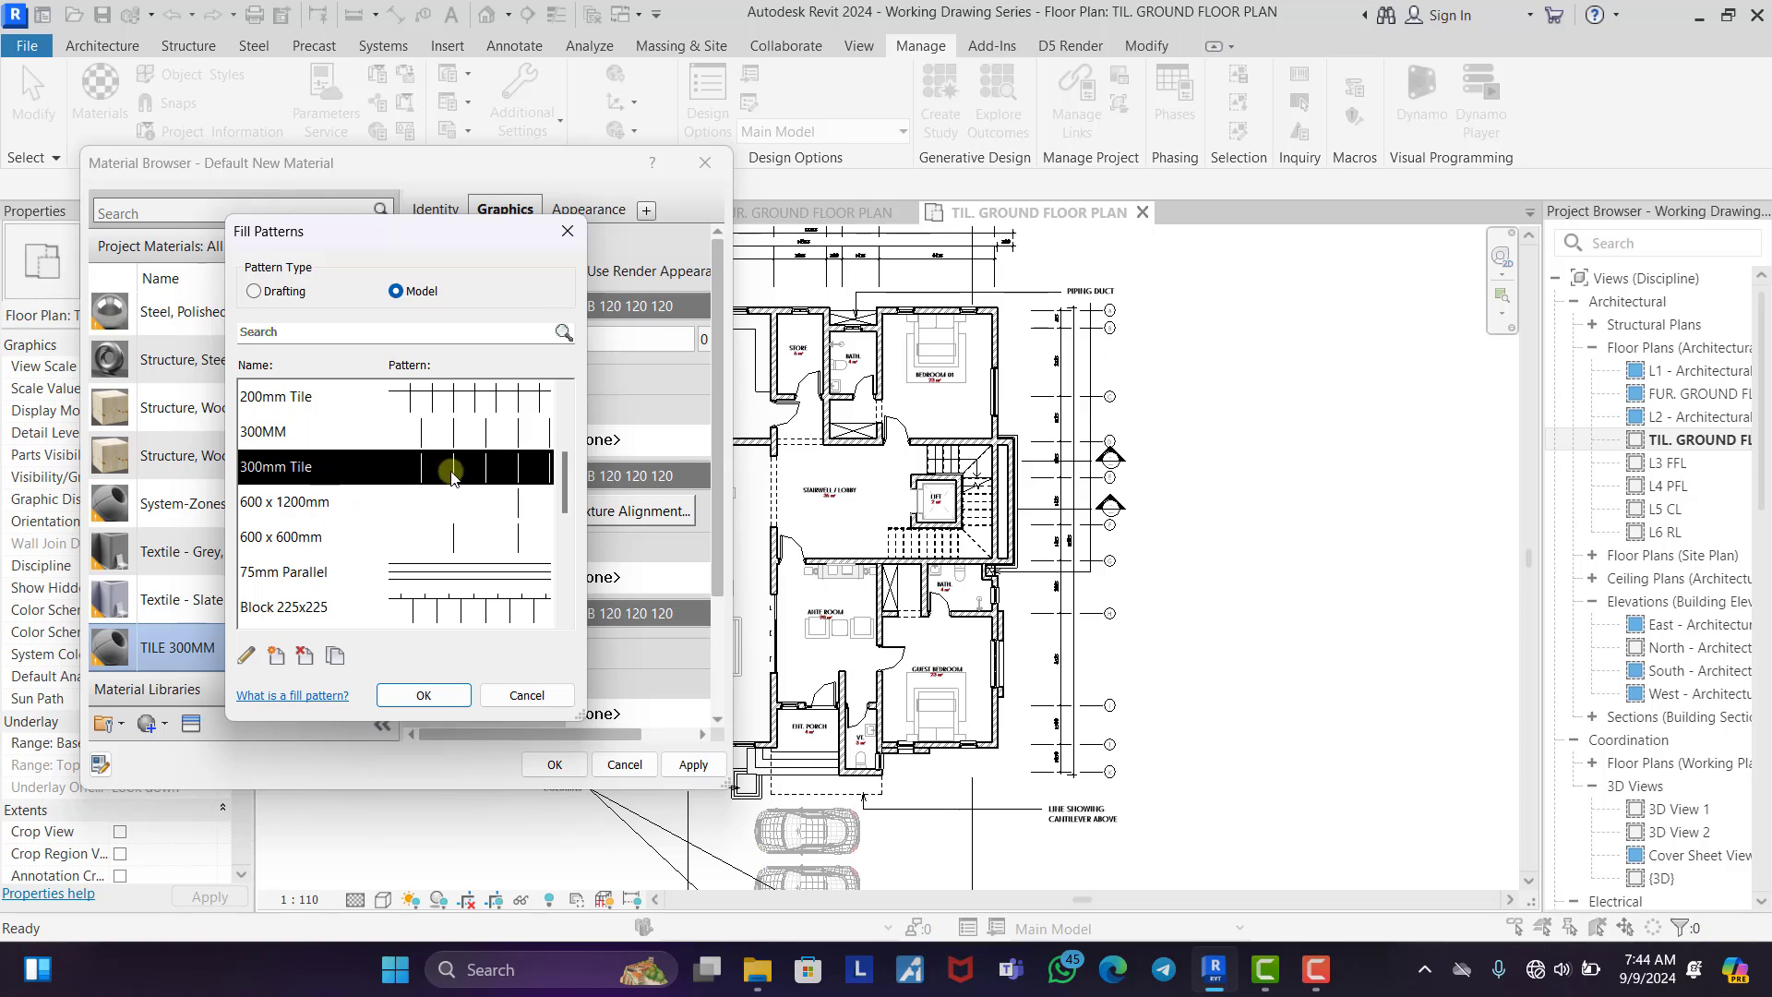
scroll(355, 456, "down", 2)
scroll(366, 466, "down", 2)
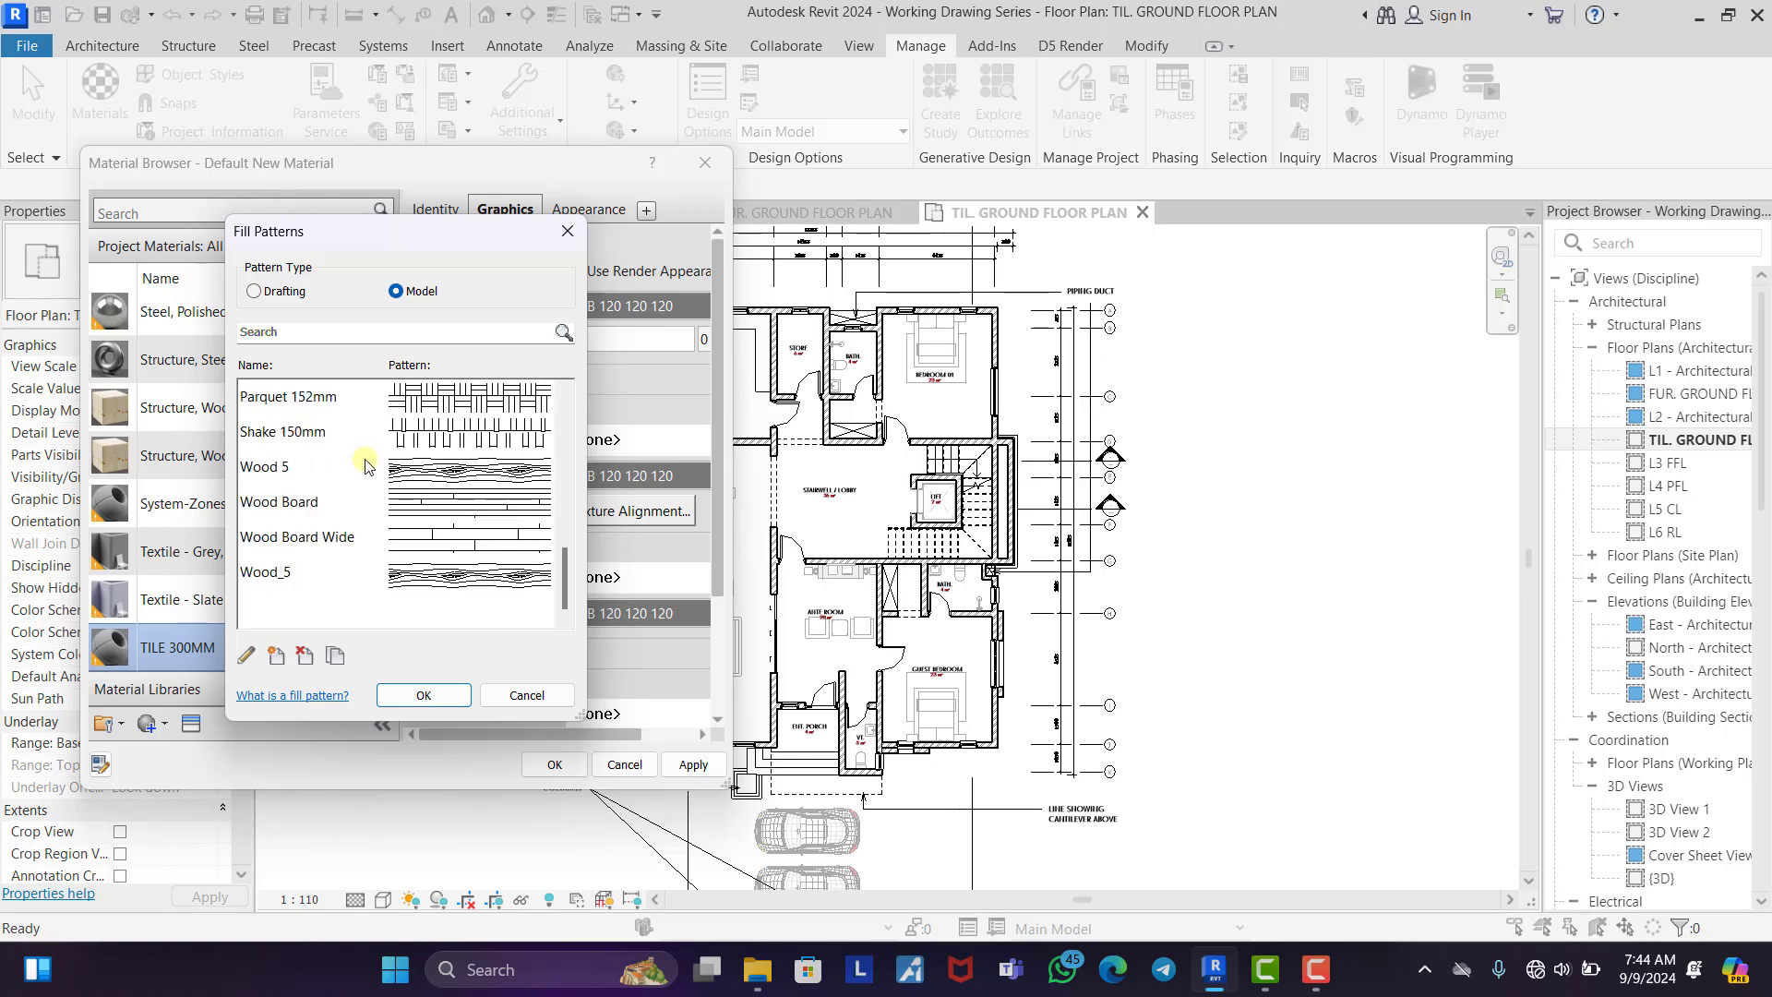
scroll(366, 466, "up", 10)
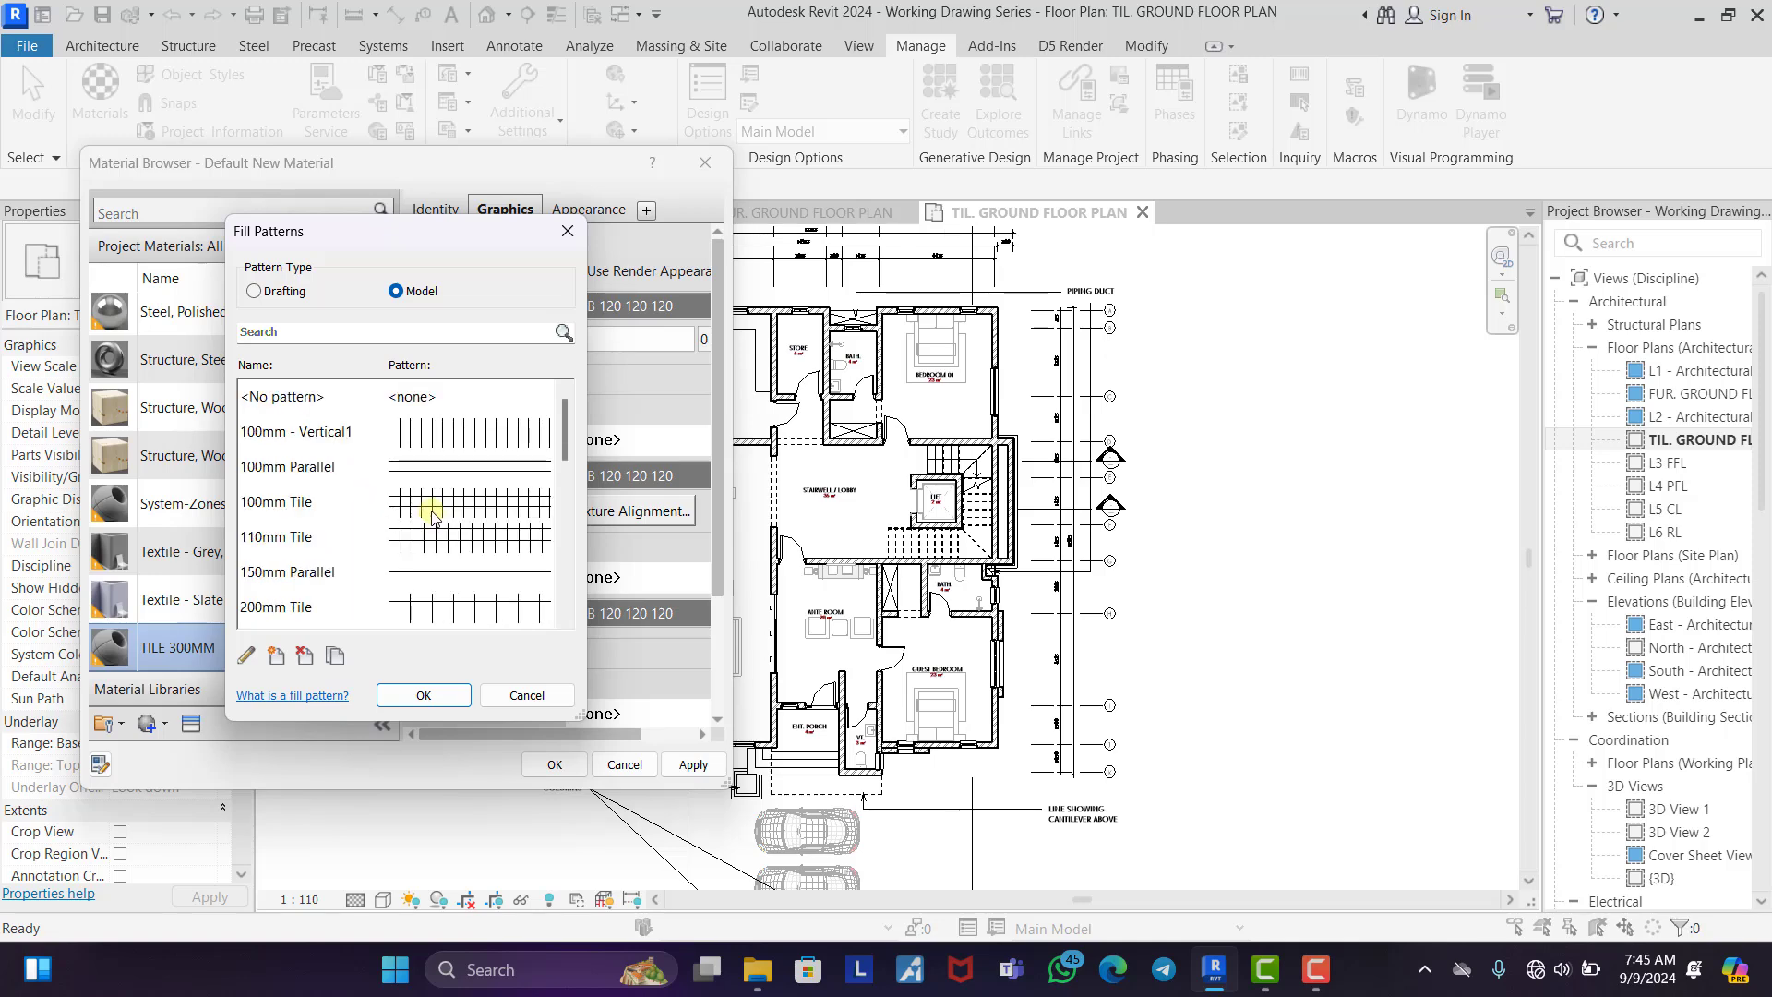
scroll(425, 512, "down", 1)
scroll(390, 501, "up", 1)
scroll(446, 524, "down", 2)
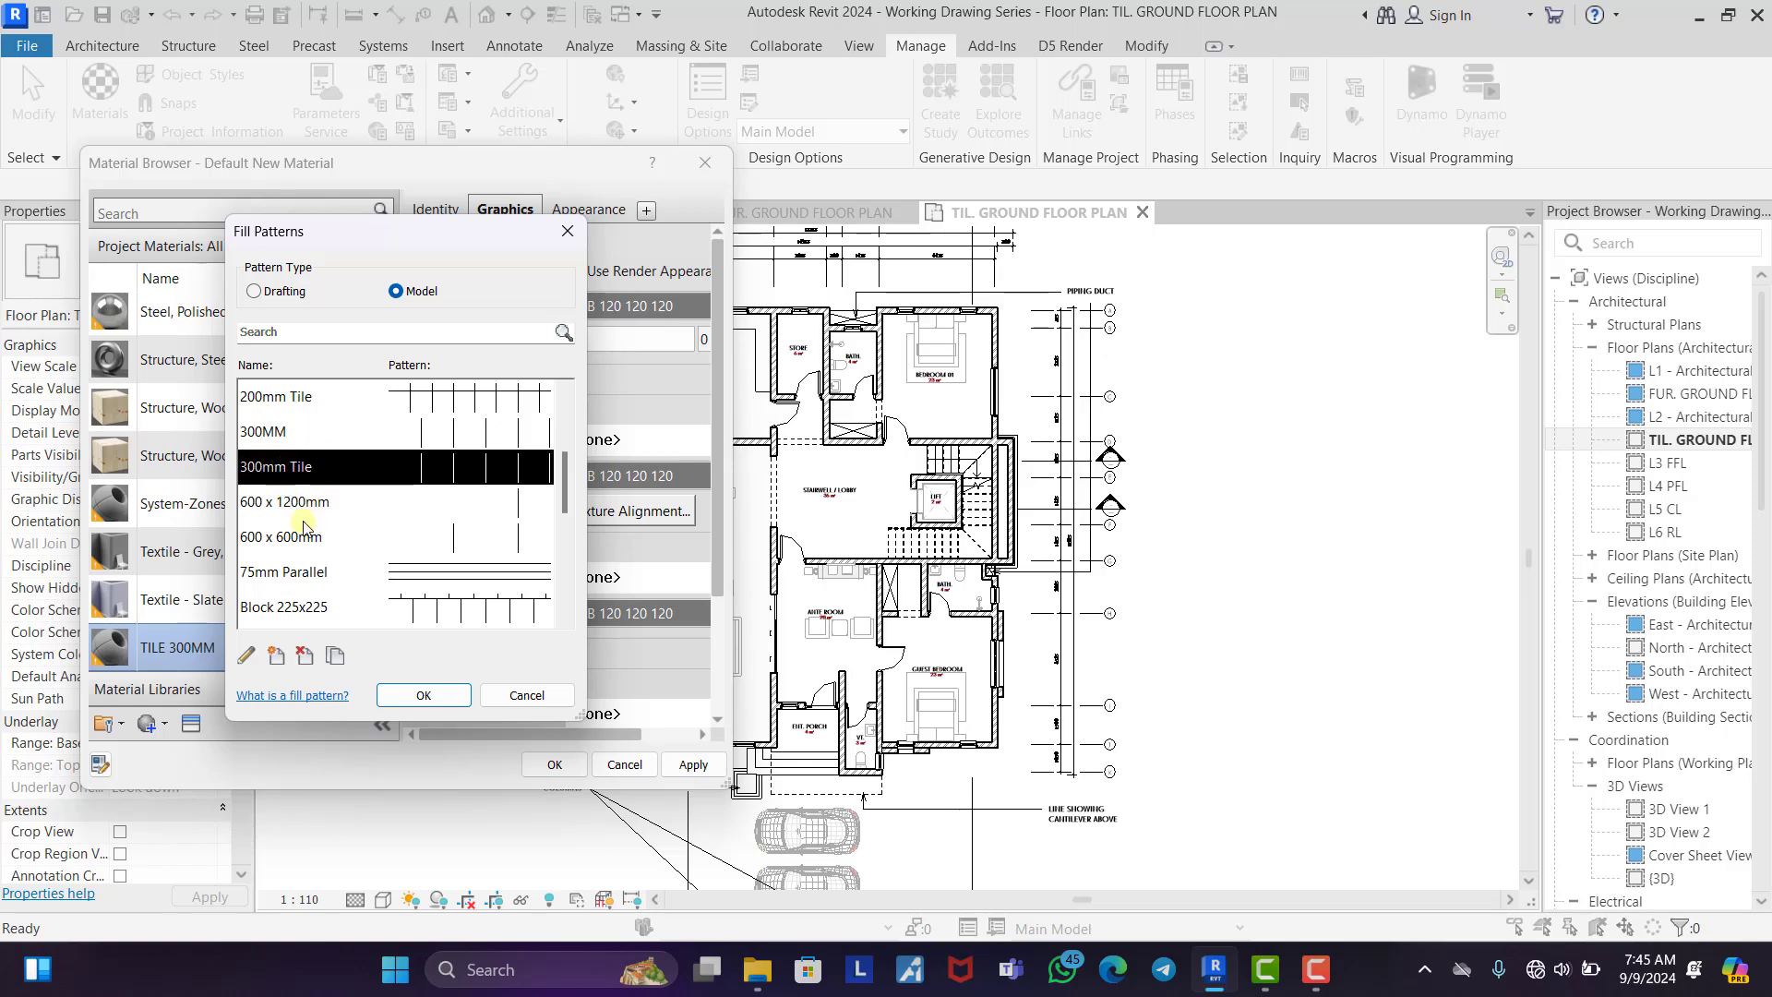
left_click(420, 695)
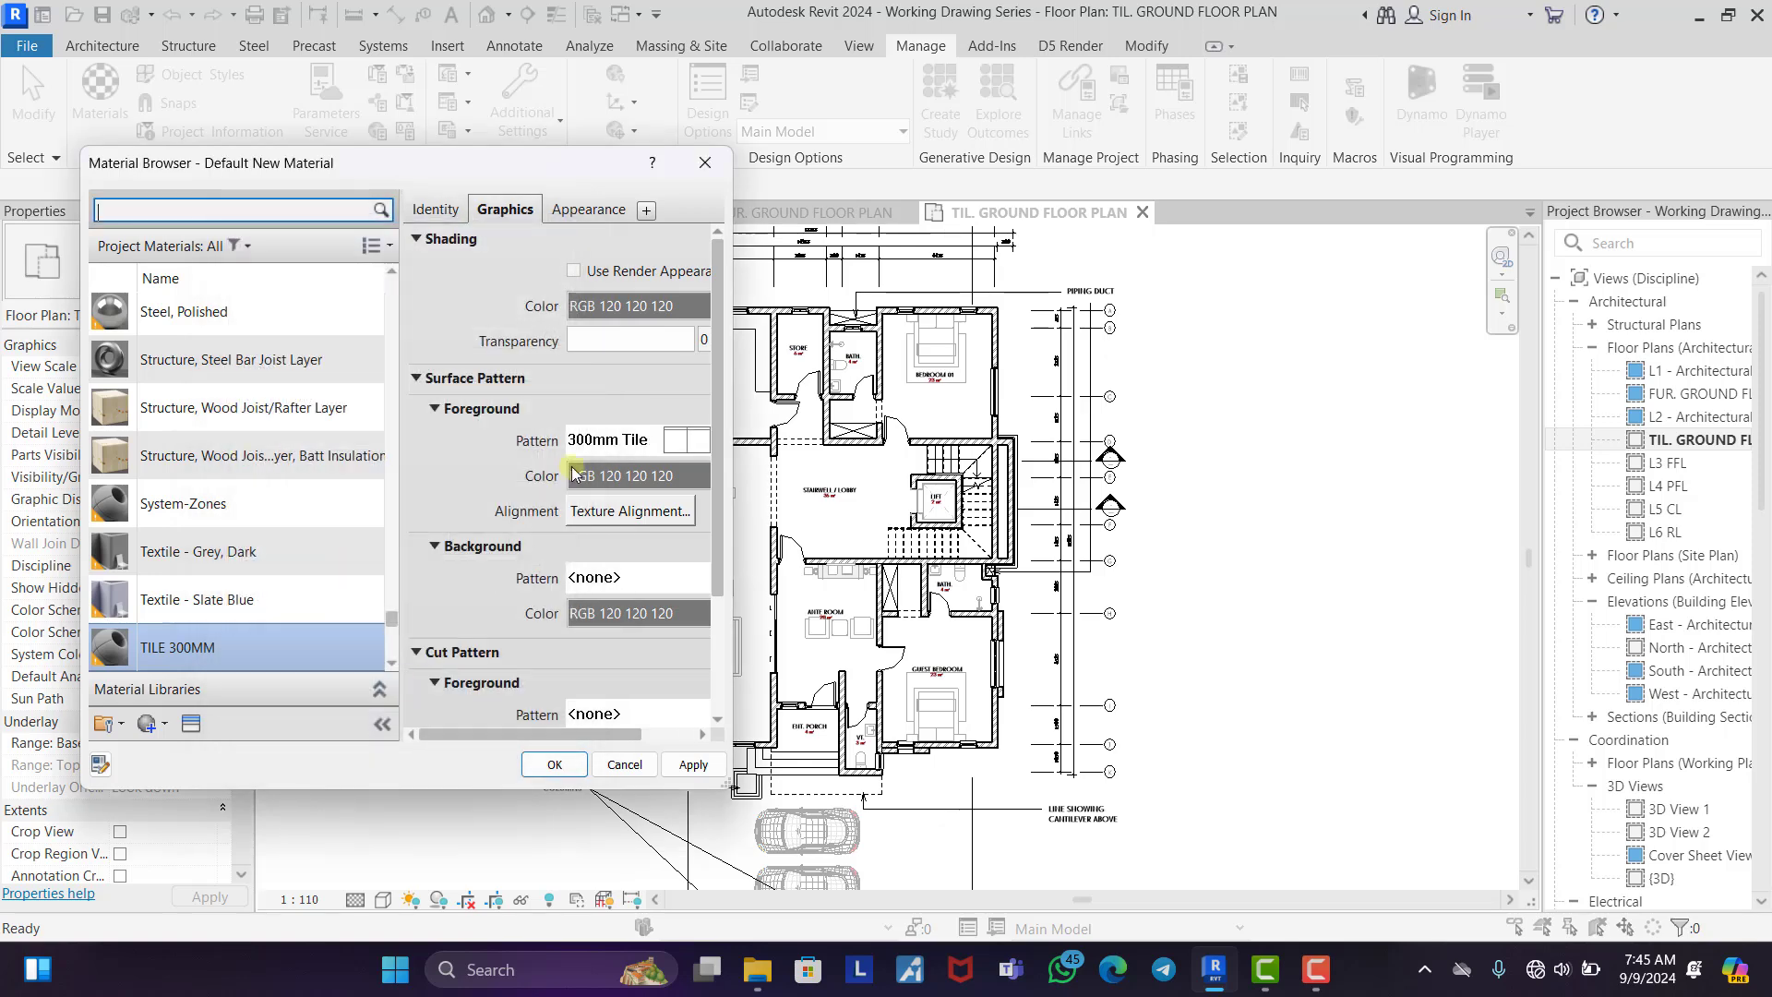
Set the TILE 300MM surface foreground pattern color to brown (RGB 128 64 0) and save the material
left_click(648, 474)
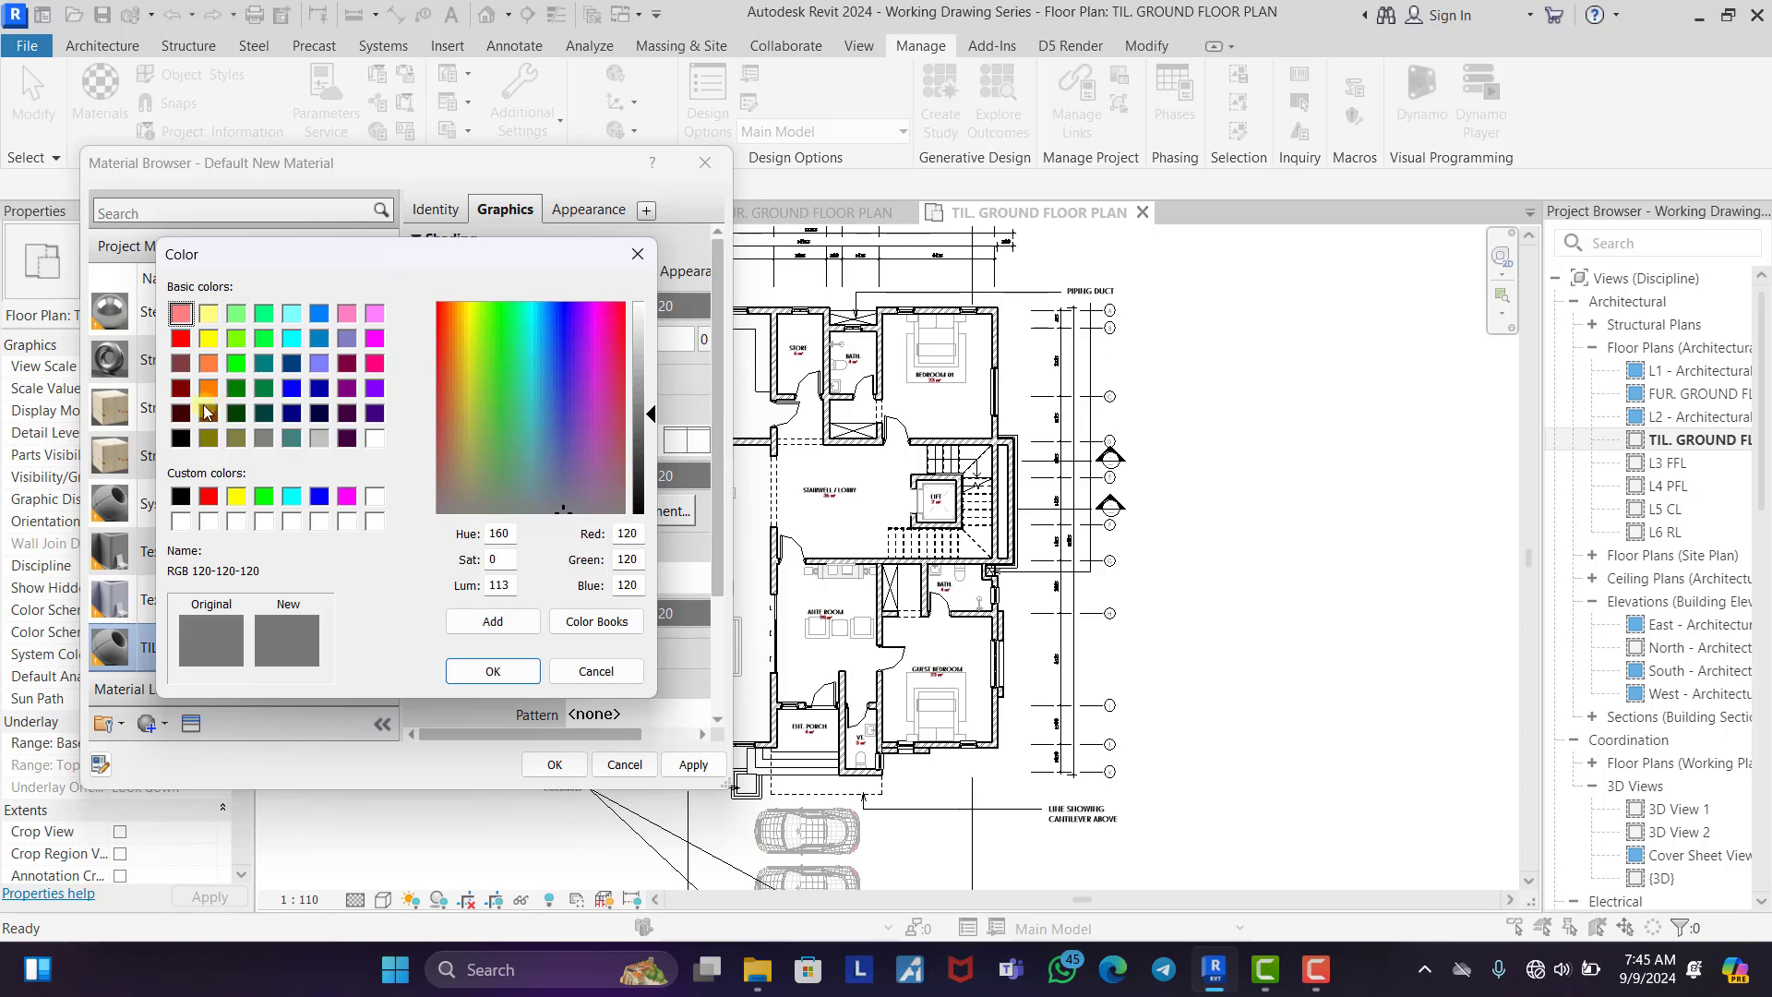
left_click(206, 417)
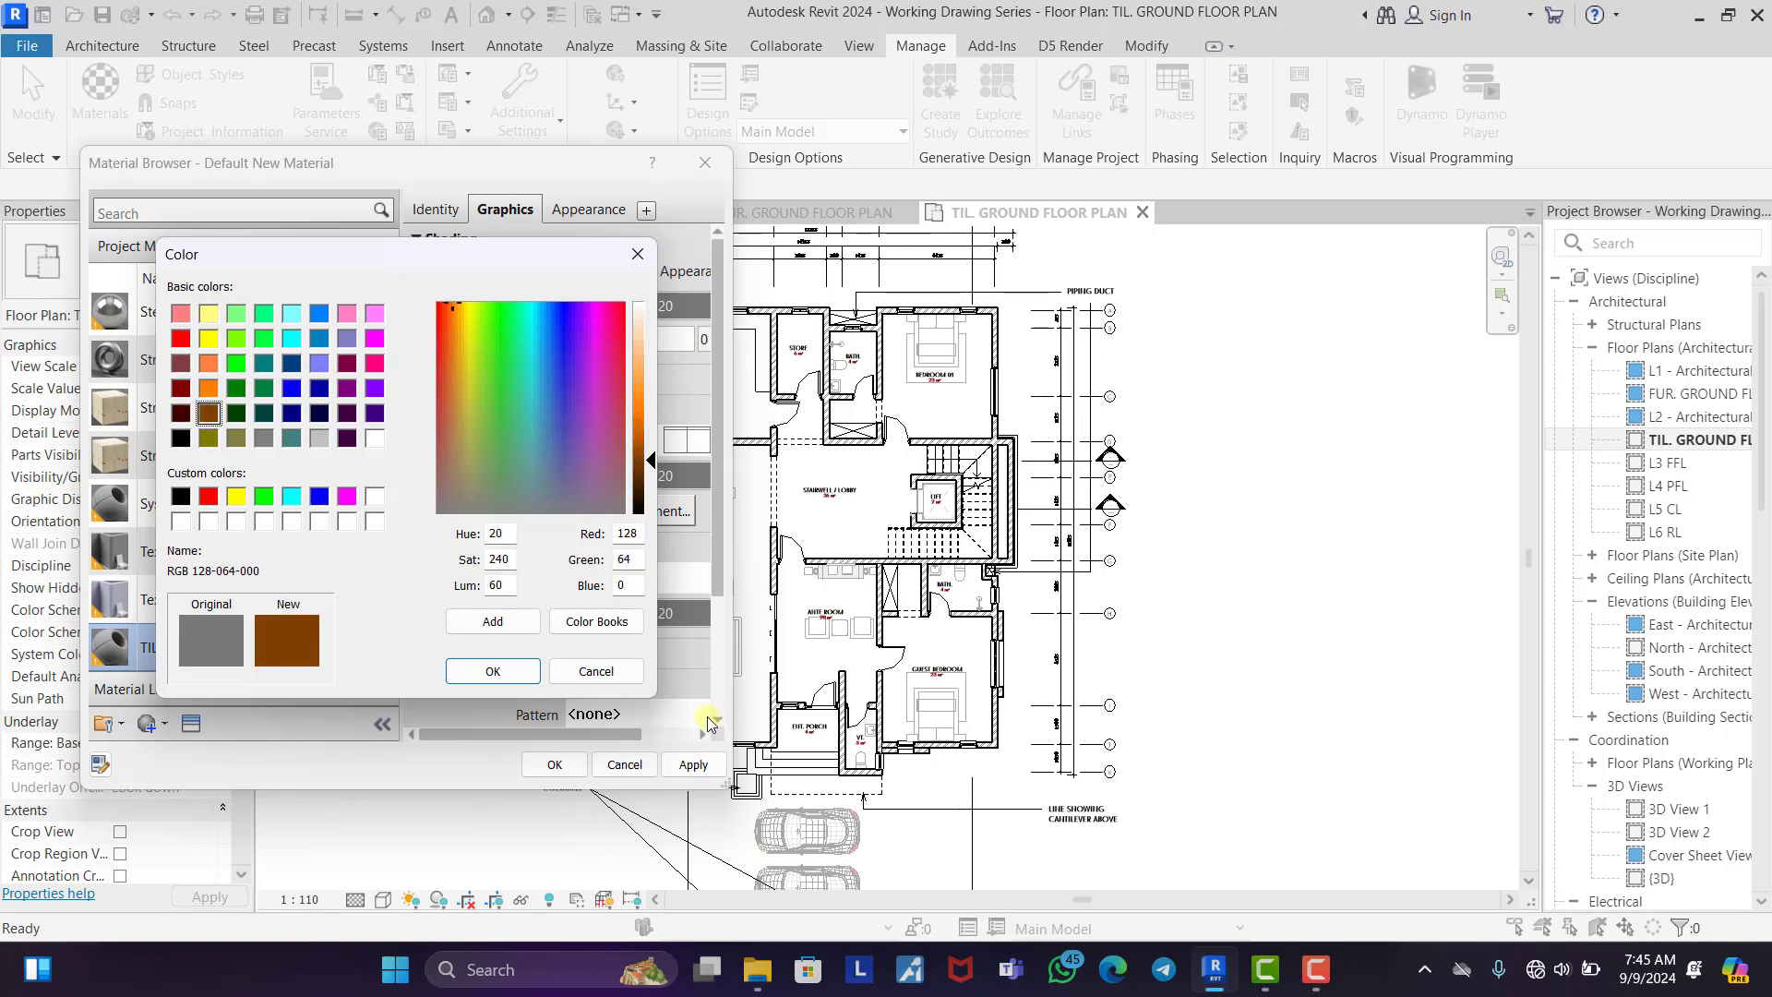
left_click(503, 674)
left_click(554, 763)
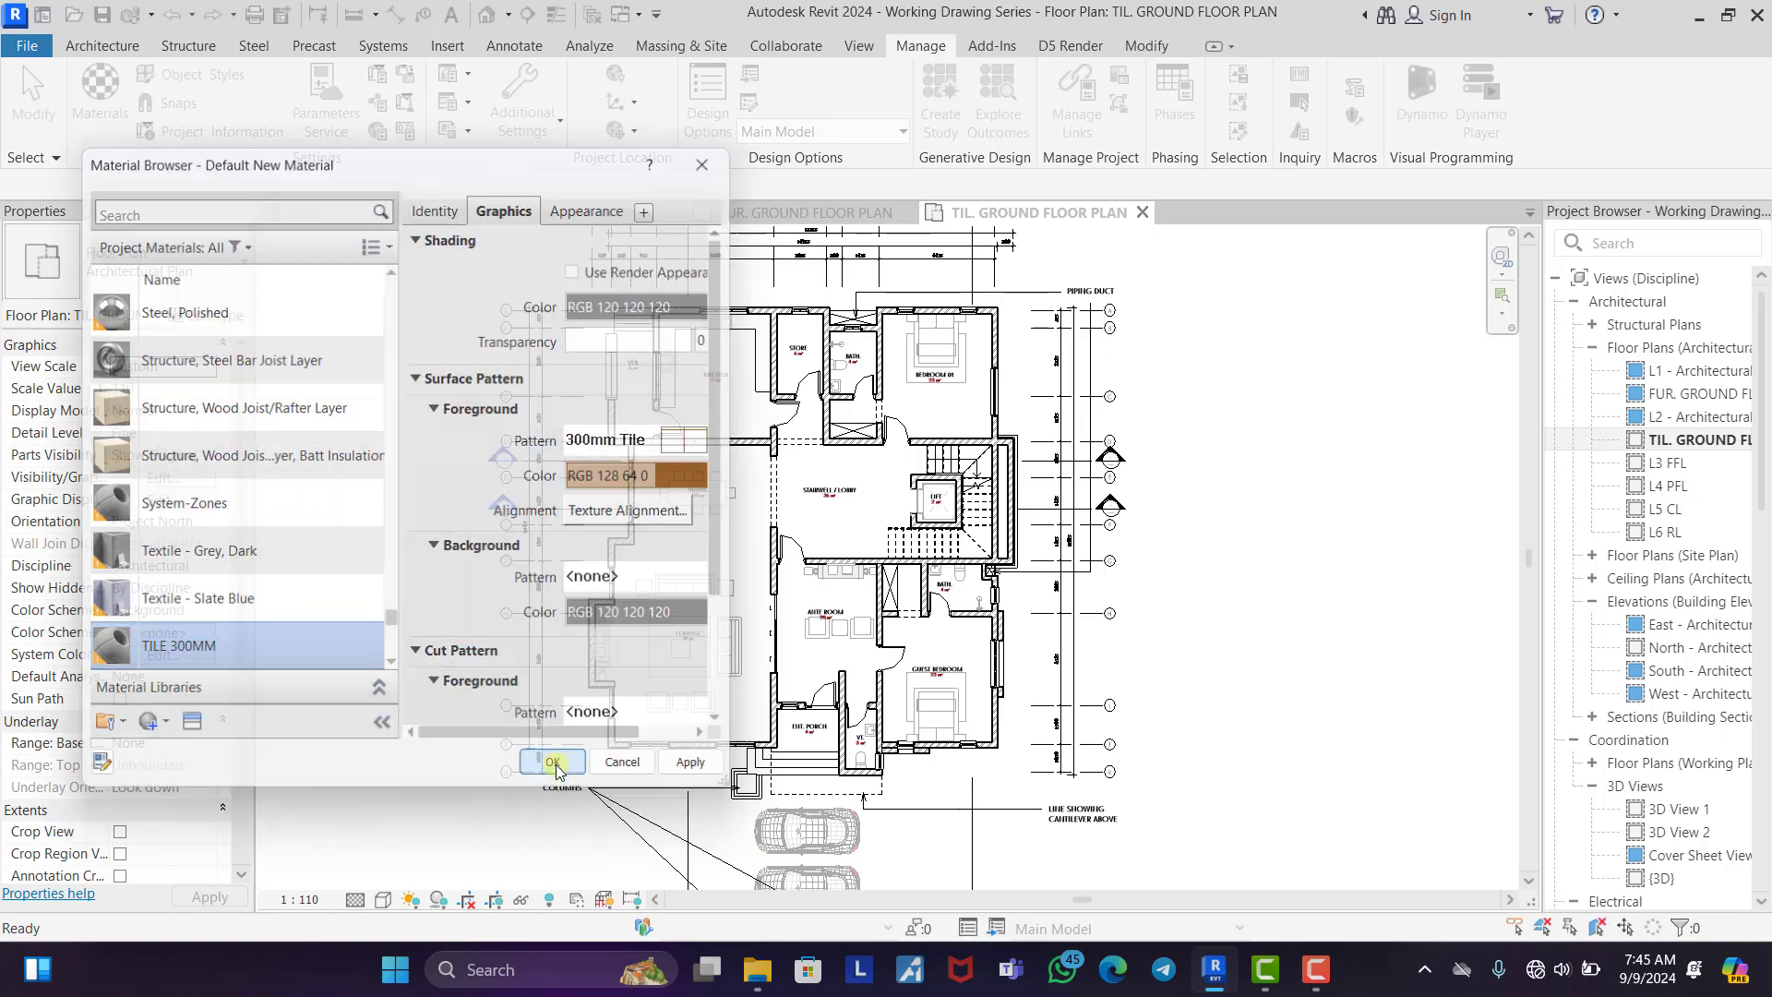
Create a third new tile material in the project and name it TILE 1200MM
left_click(102, 100)
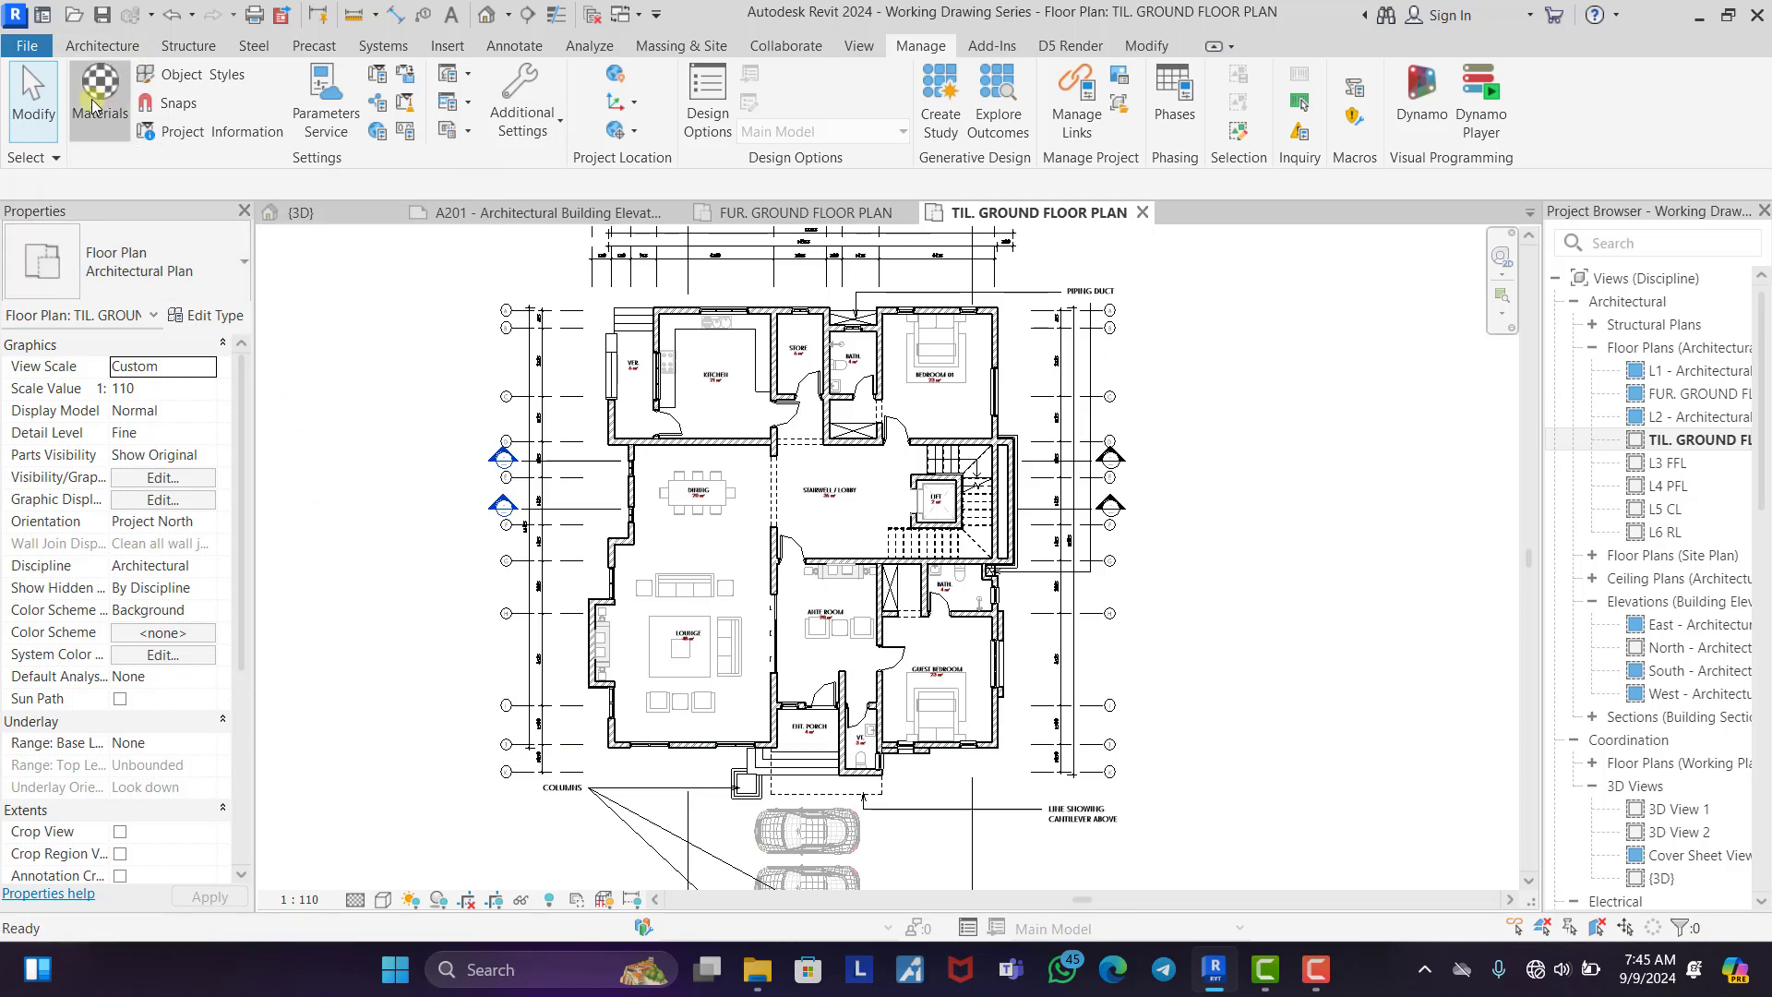
left_click(158, 722)
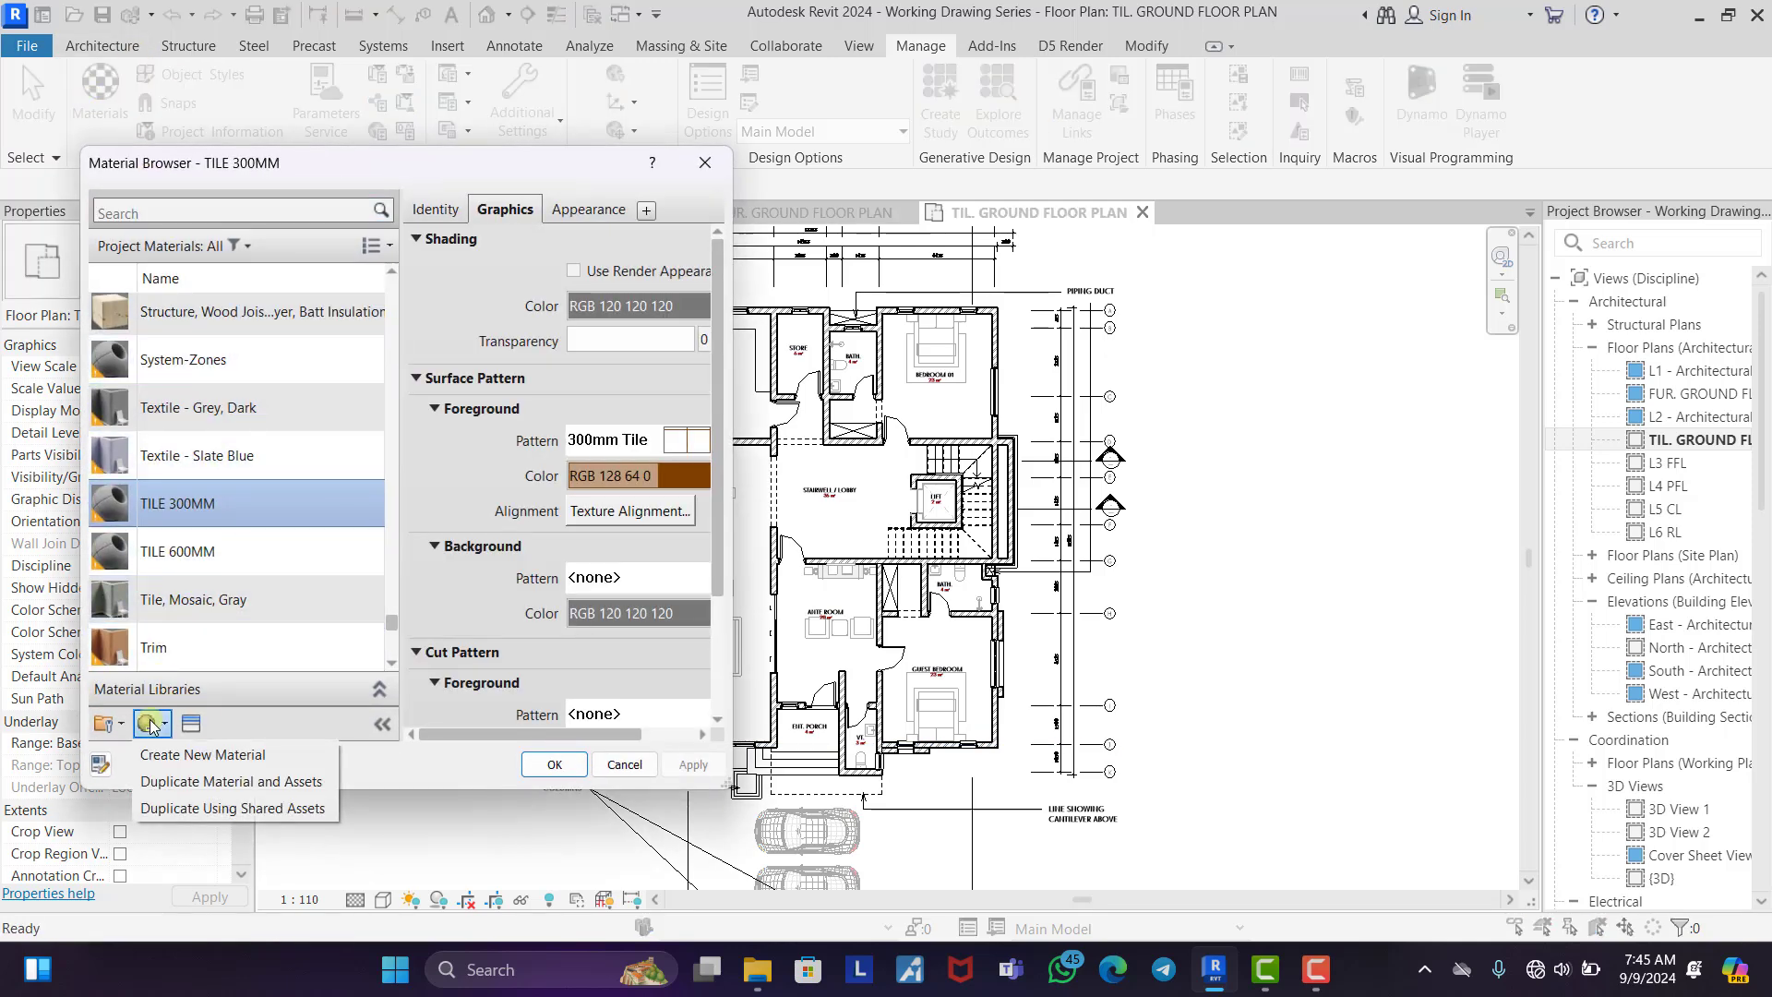
left_click(197, 751)
right_click(241, 437)
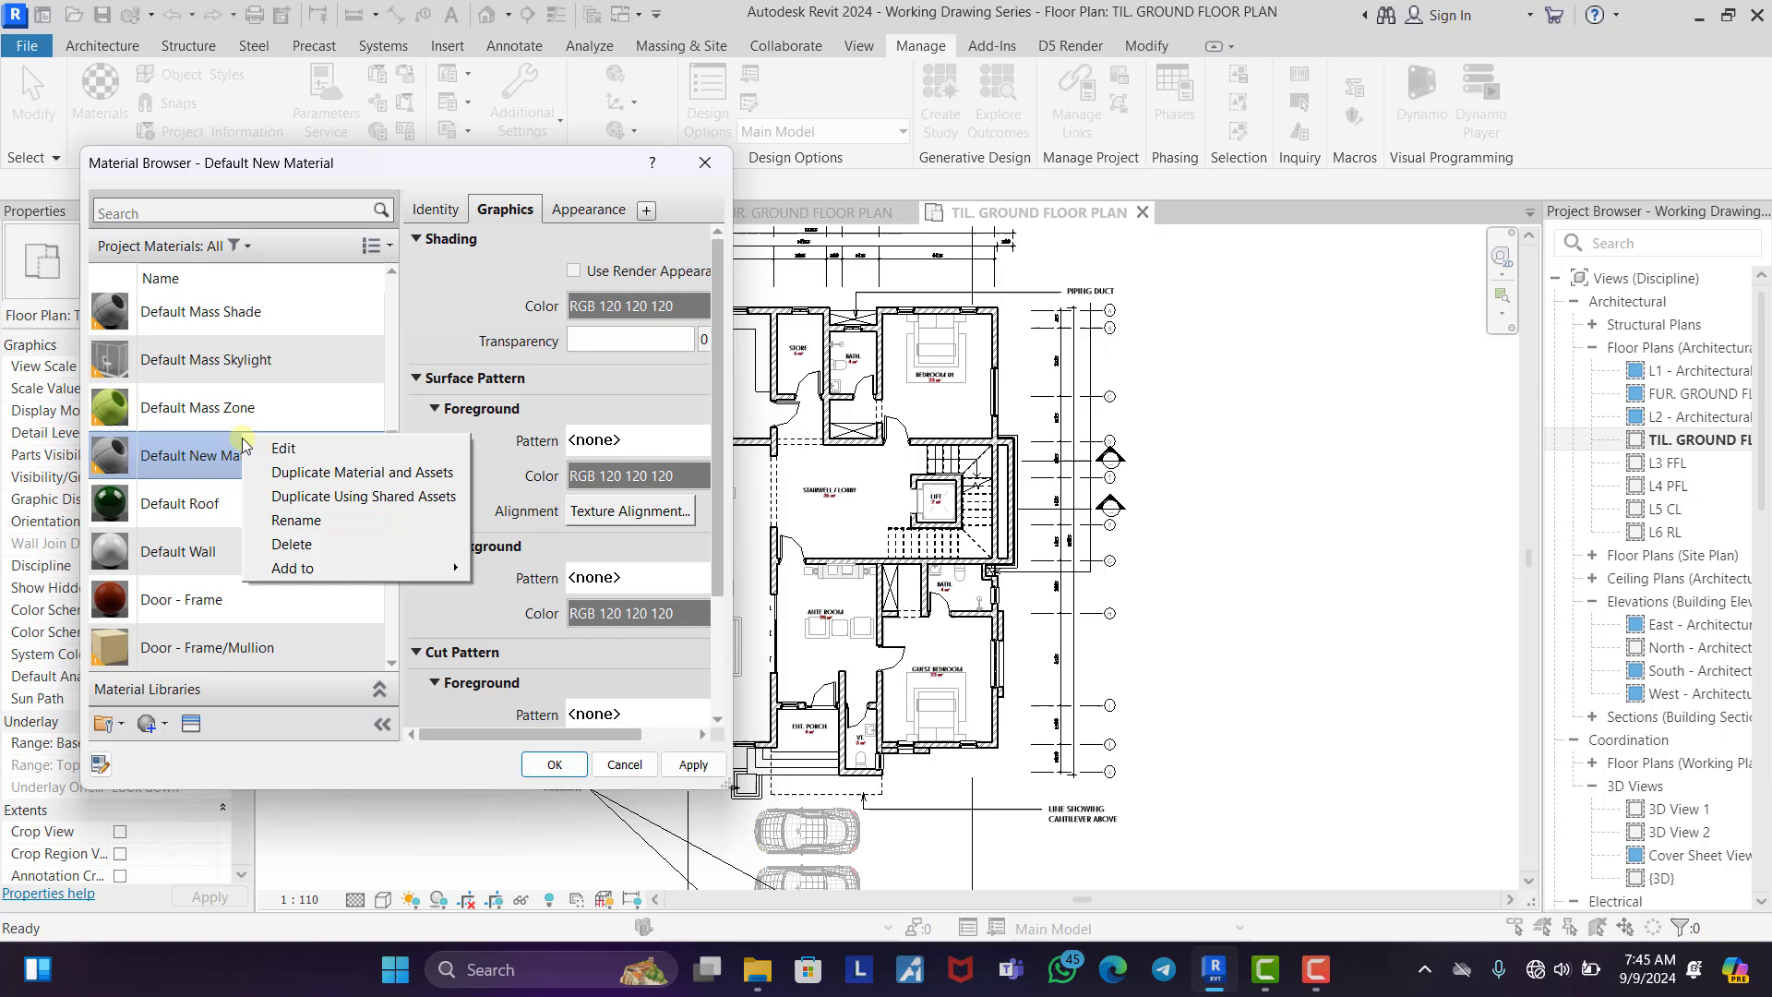
left_click(329, 522)
type("1200MM")
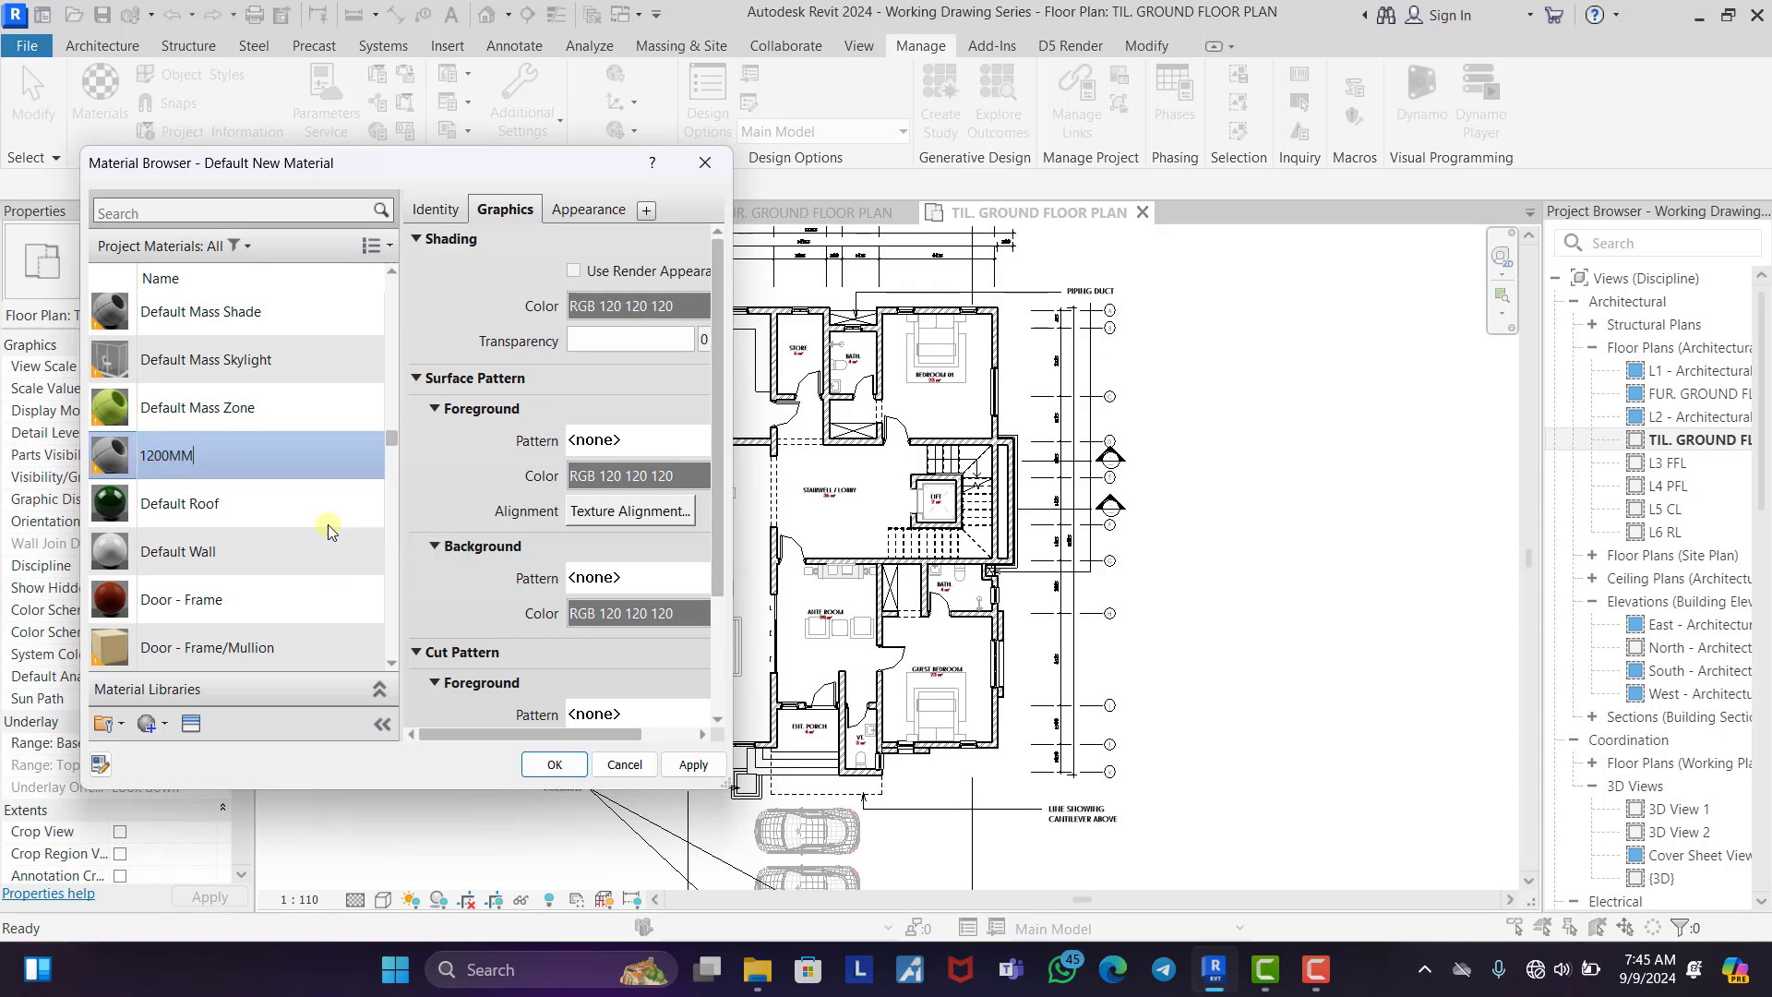
key("Left")
type("TILE")
key("Return")
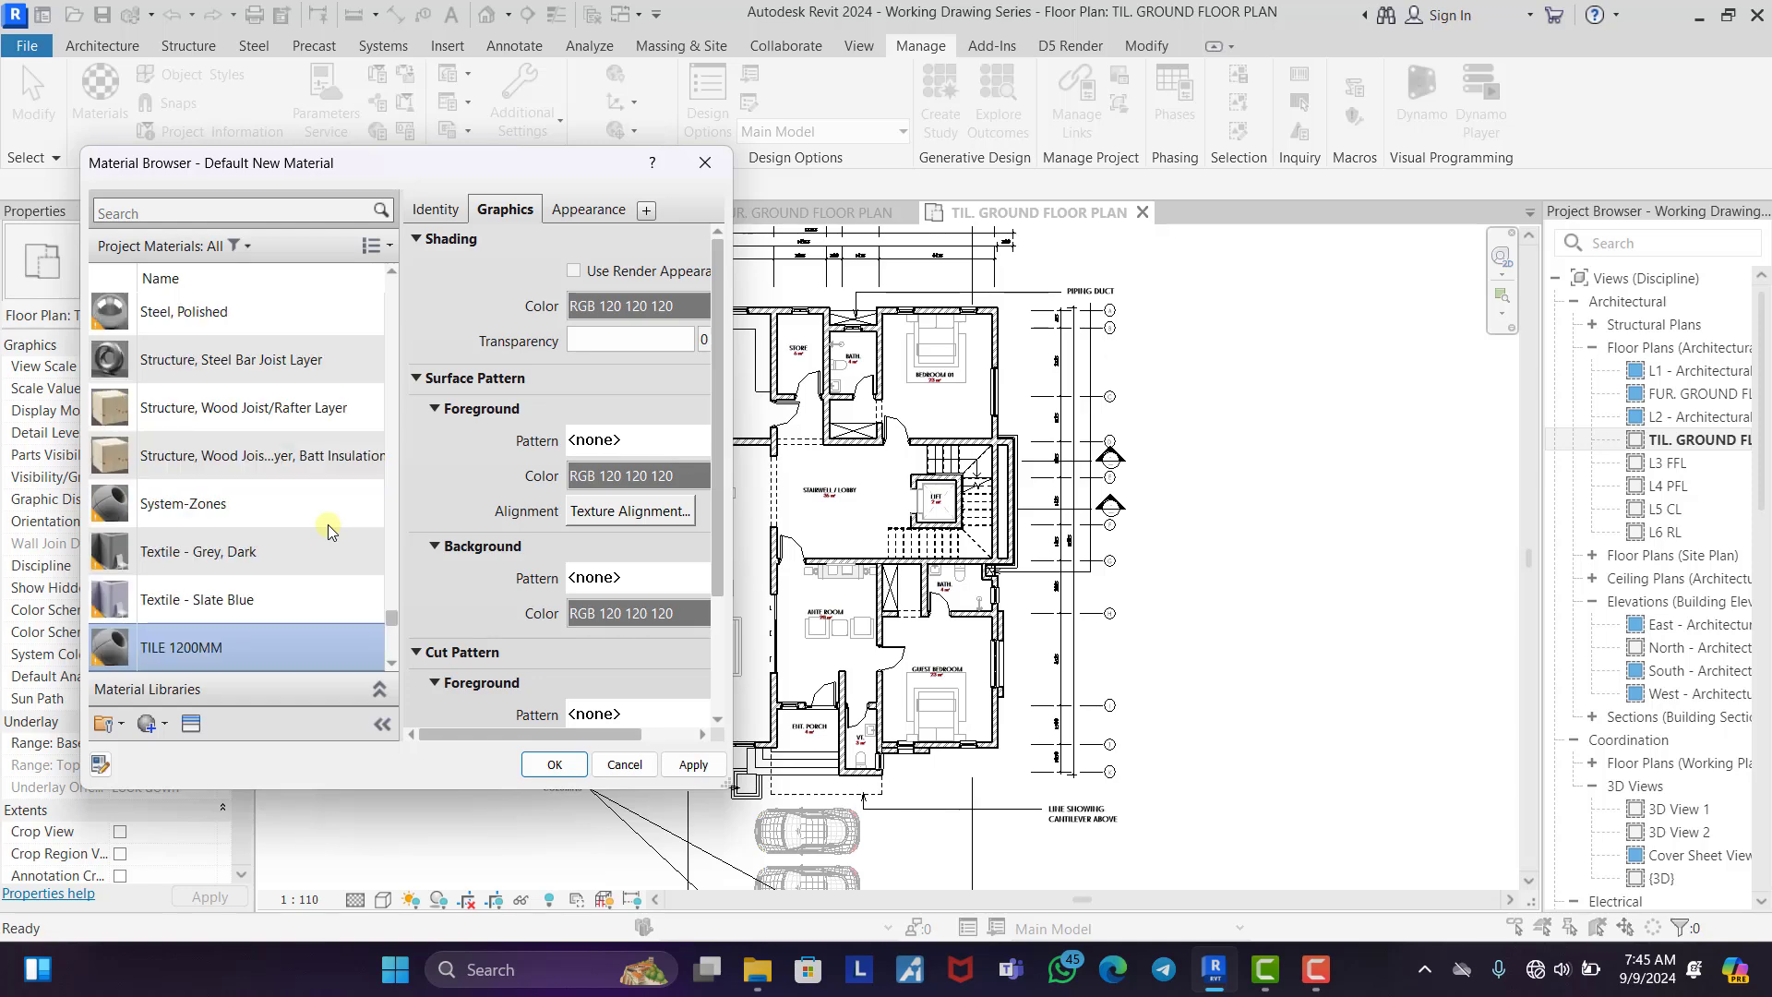
Set the TILE 1200MM material's surface foreground pattern to the 600 x 1200mm model pattern
left_click(641, 440)
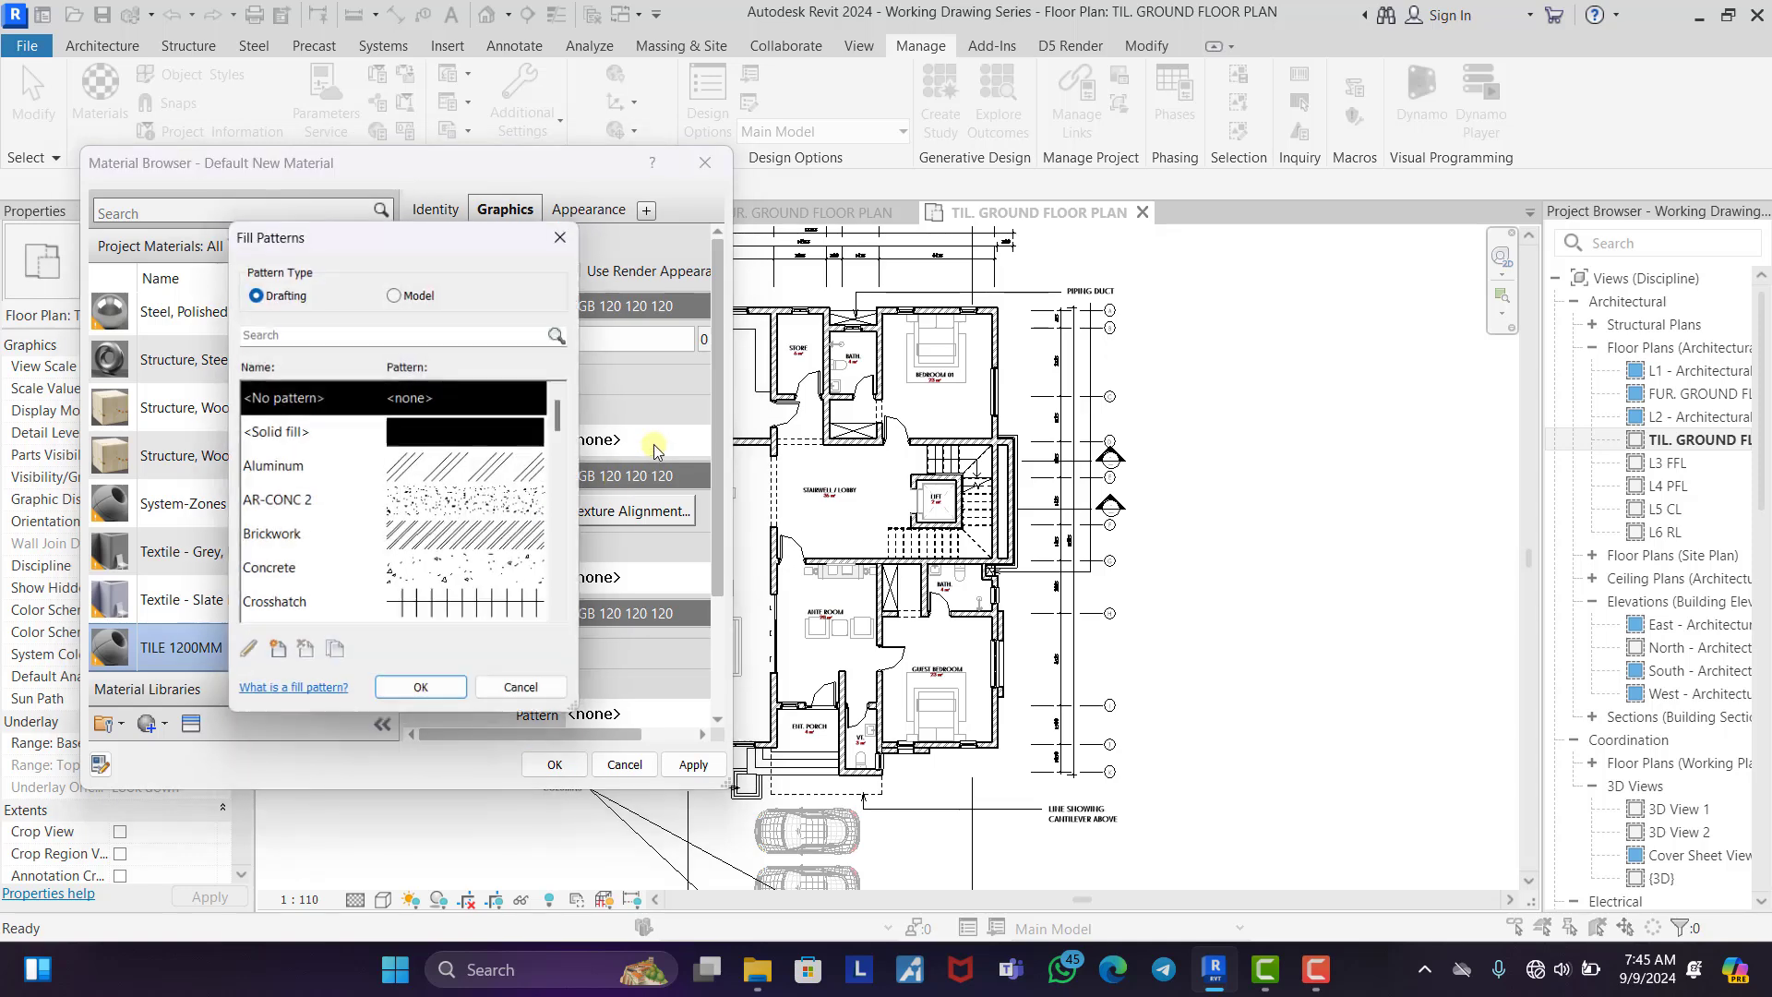
left_click(396, 294)
scroll(418, 509, "down", 2)
scroll(417, 510, "up", 1)
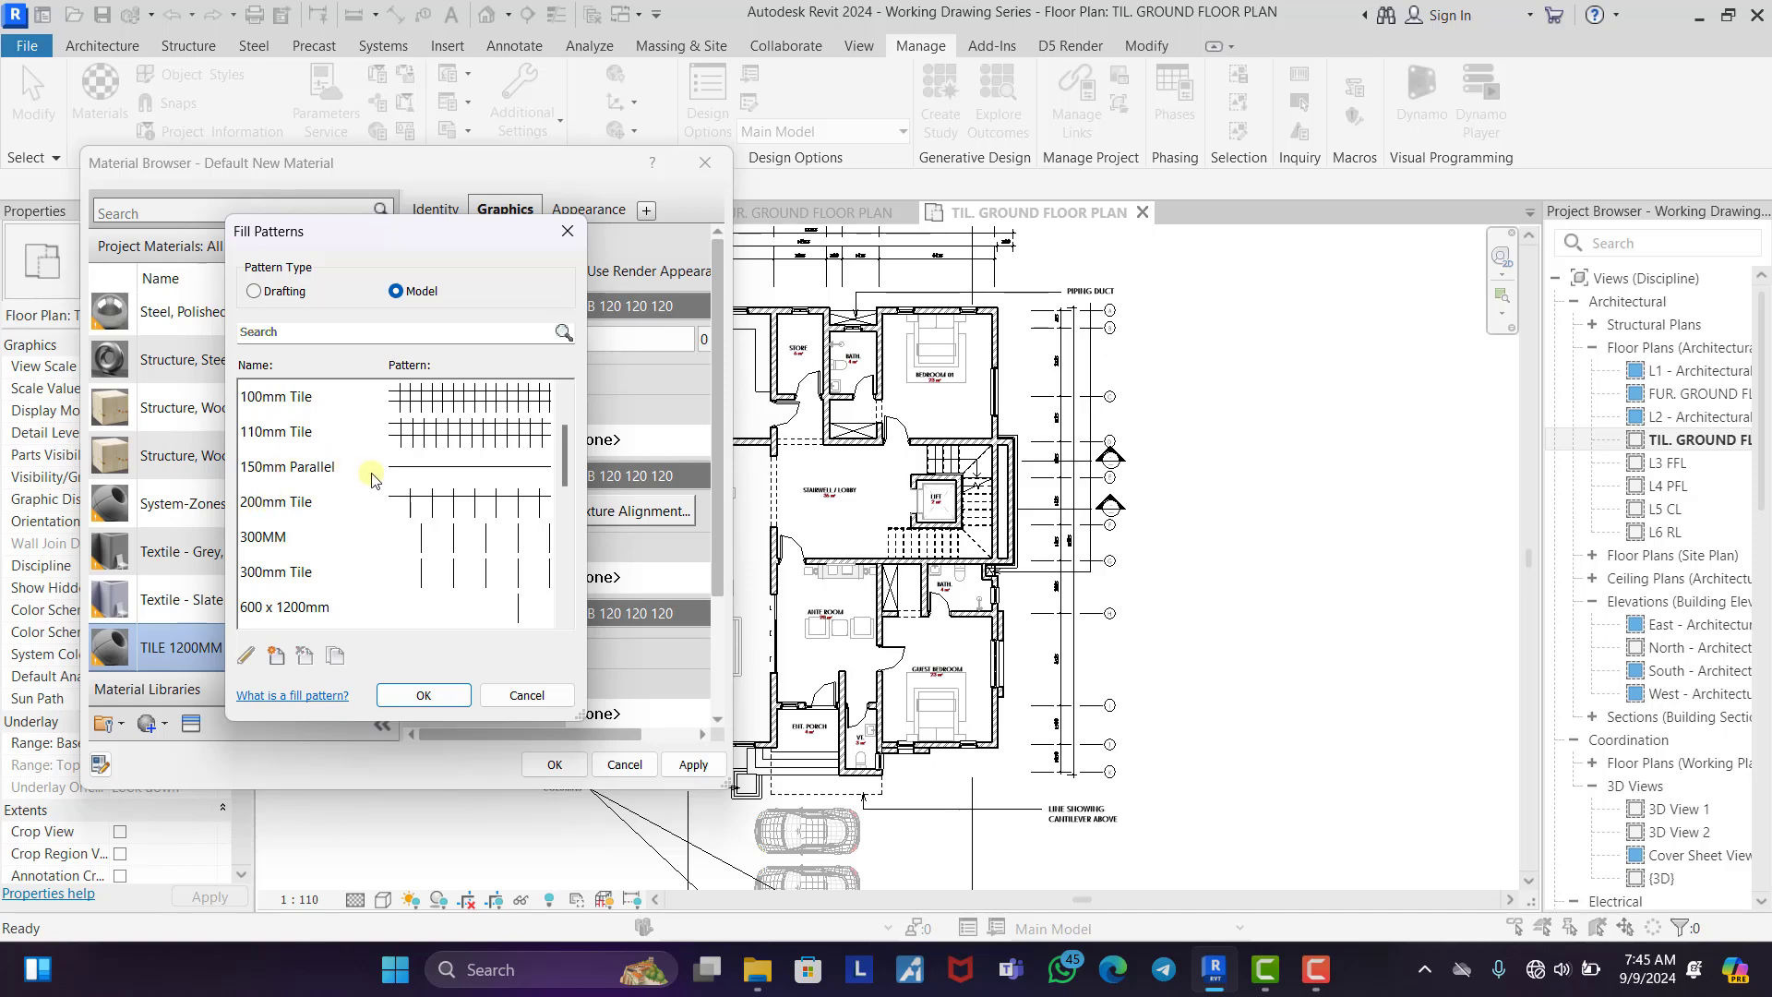
scroll(372, 477, "up", 1)
scroll(372, 478, "down", 2)
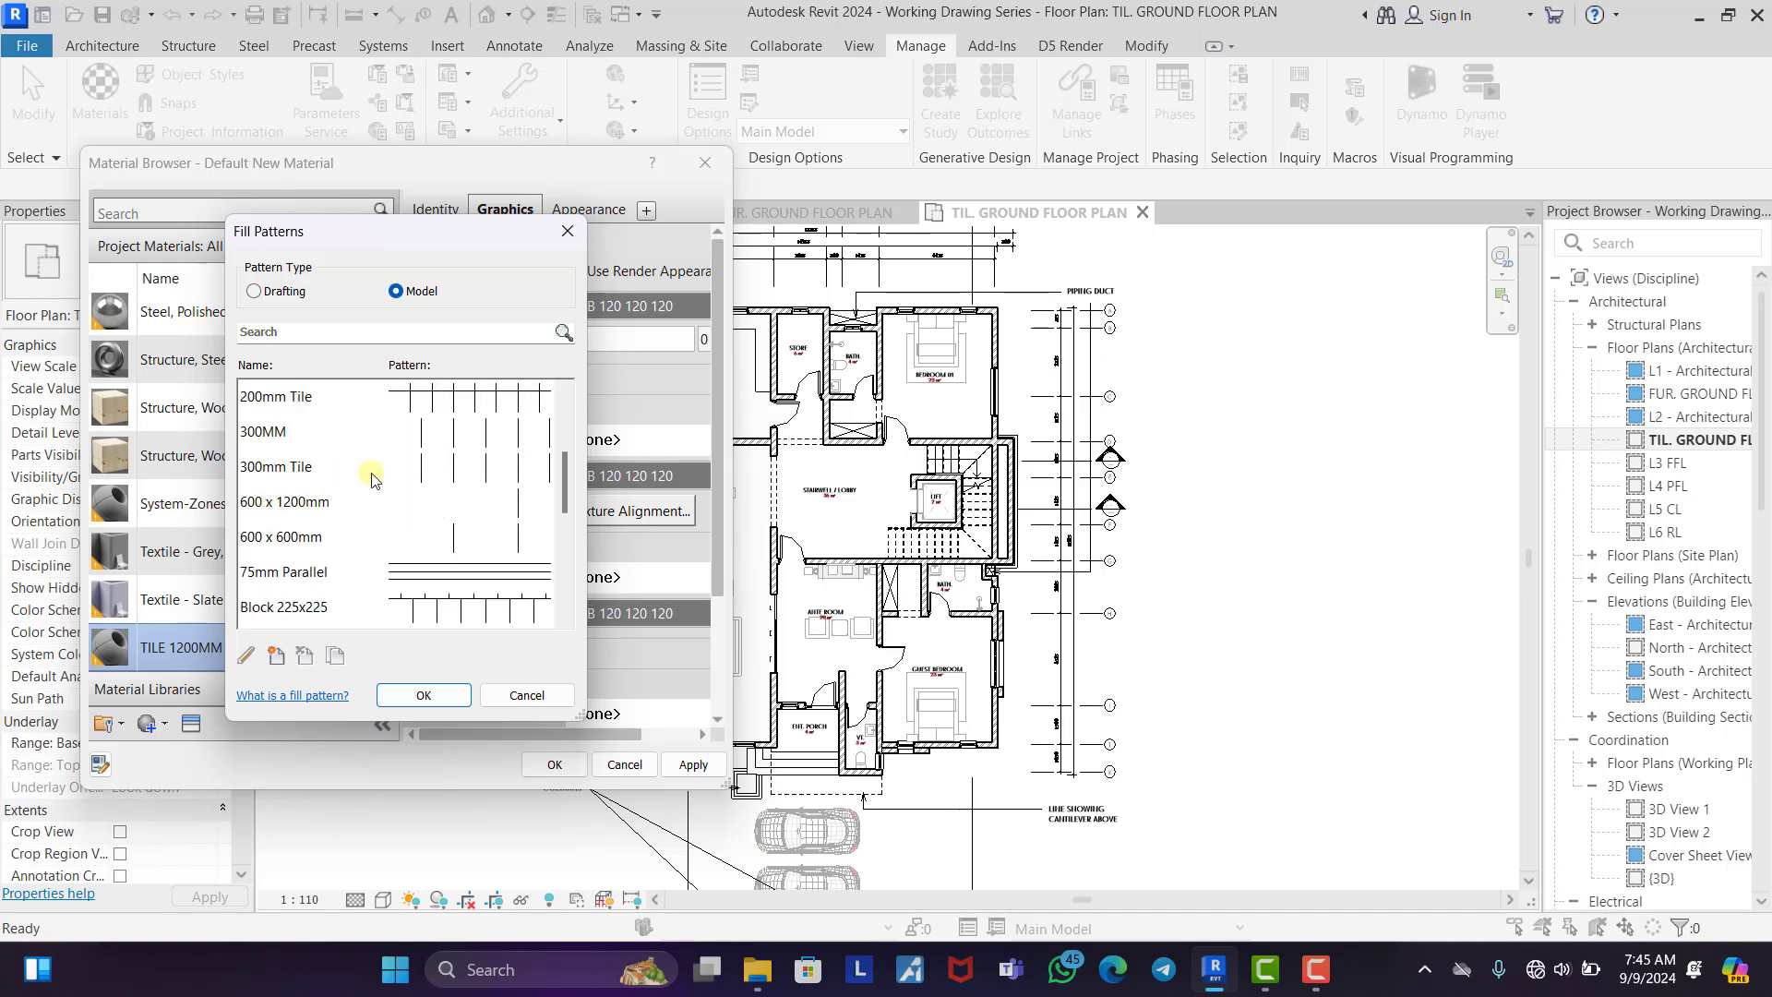
left_click(307, 501)
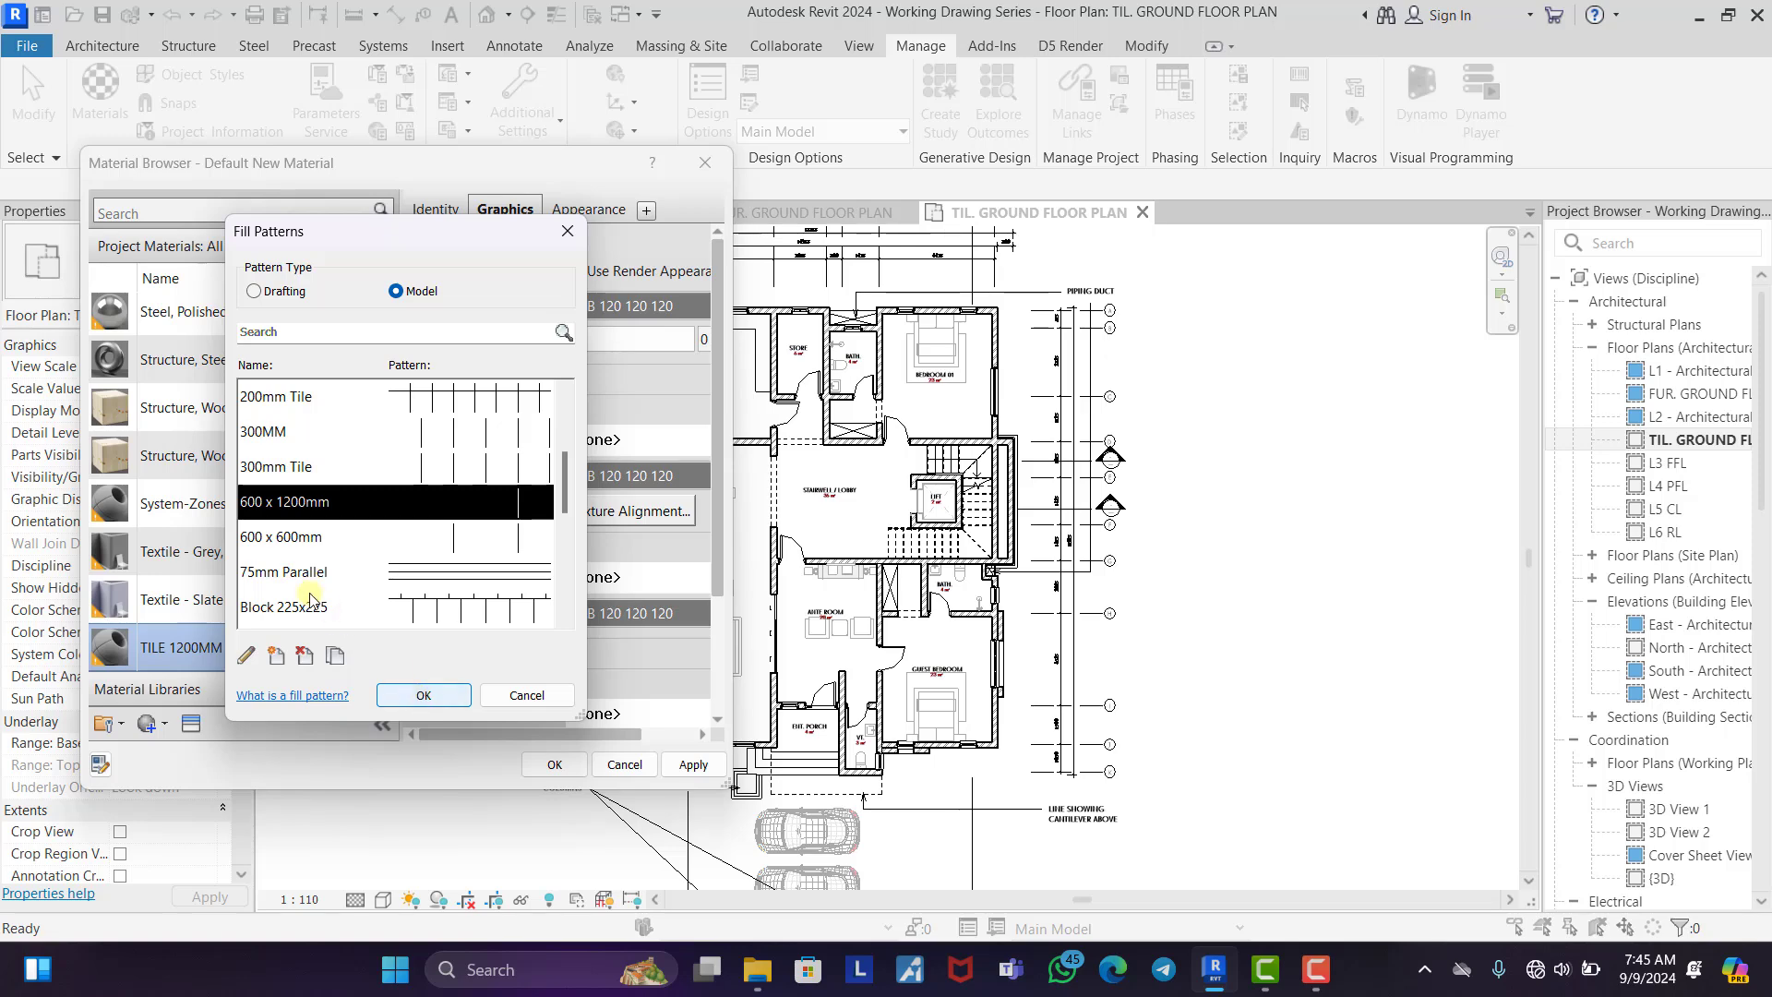
left_click(424, 695)
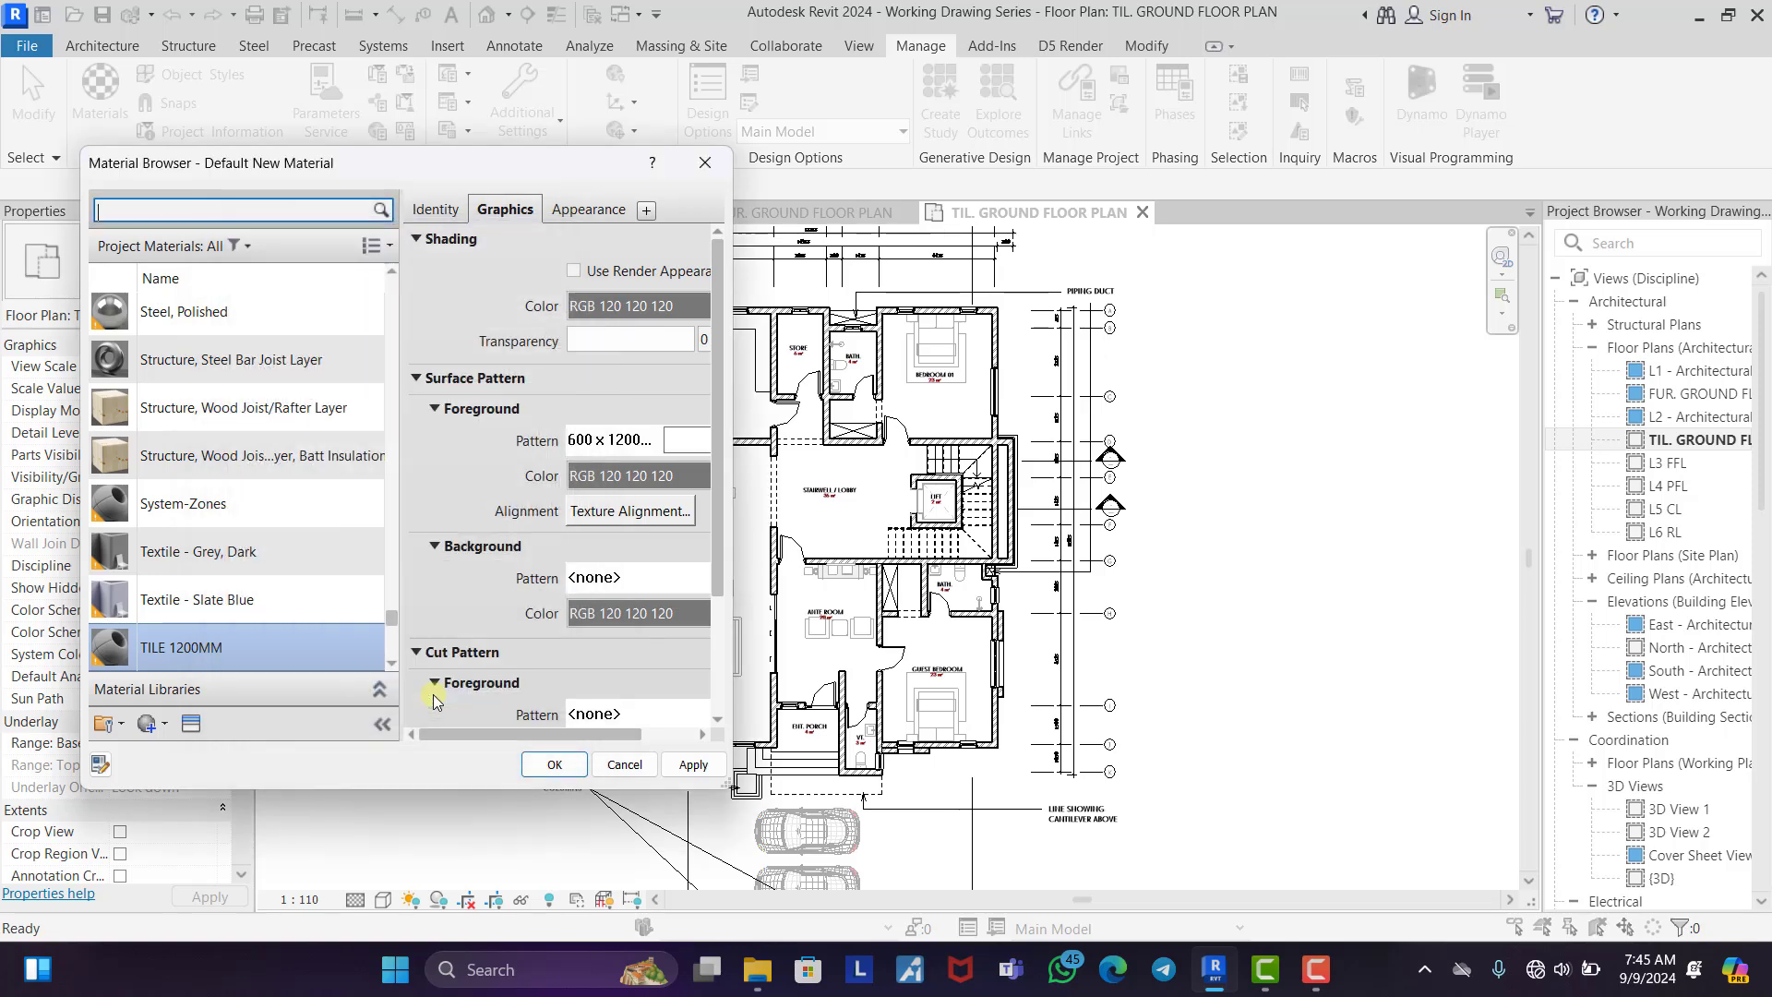
Set the TILE 1200MM surface foreground pattern color to olive (RGB 128 128 0) and save the material
left_click(650, 476)
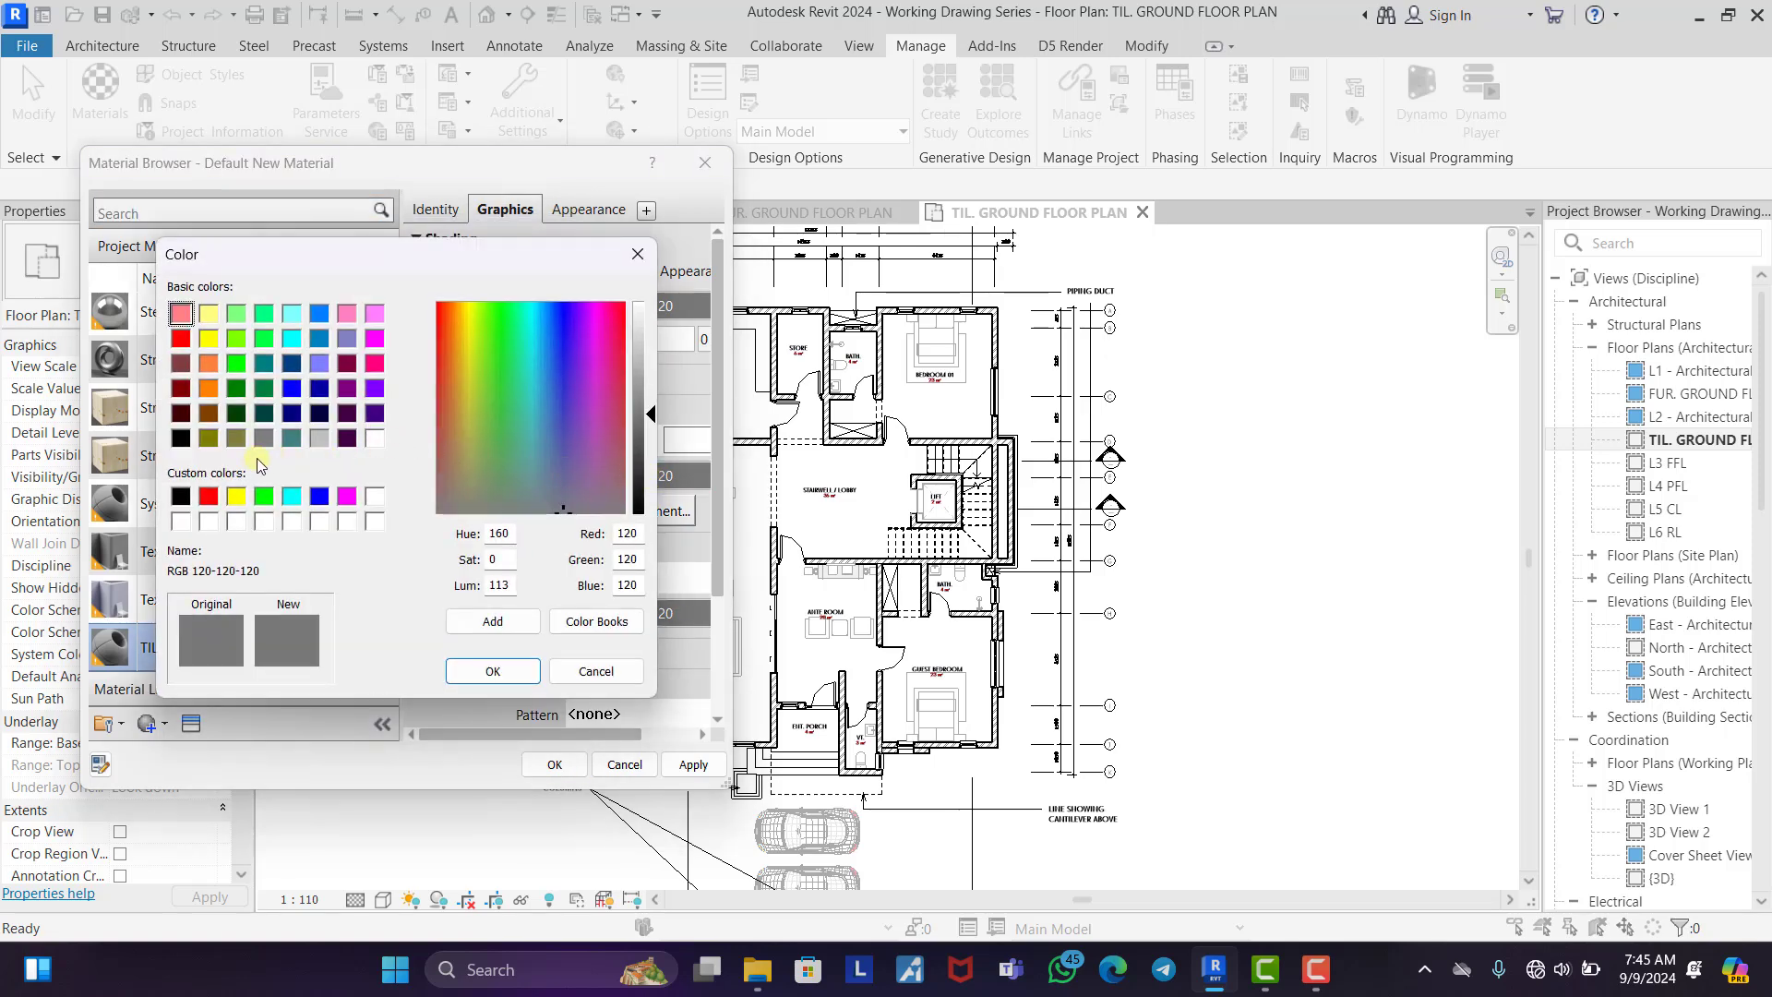
left_click(209, 439)
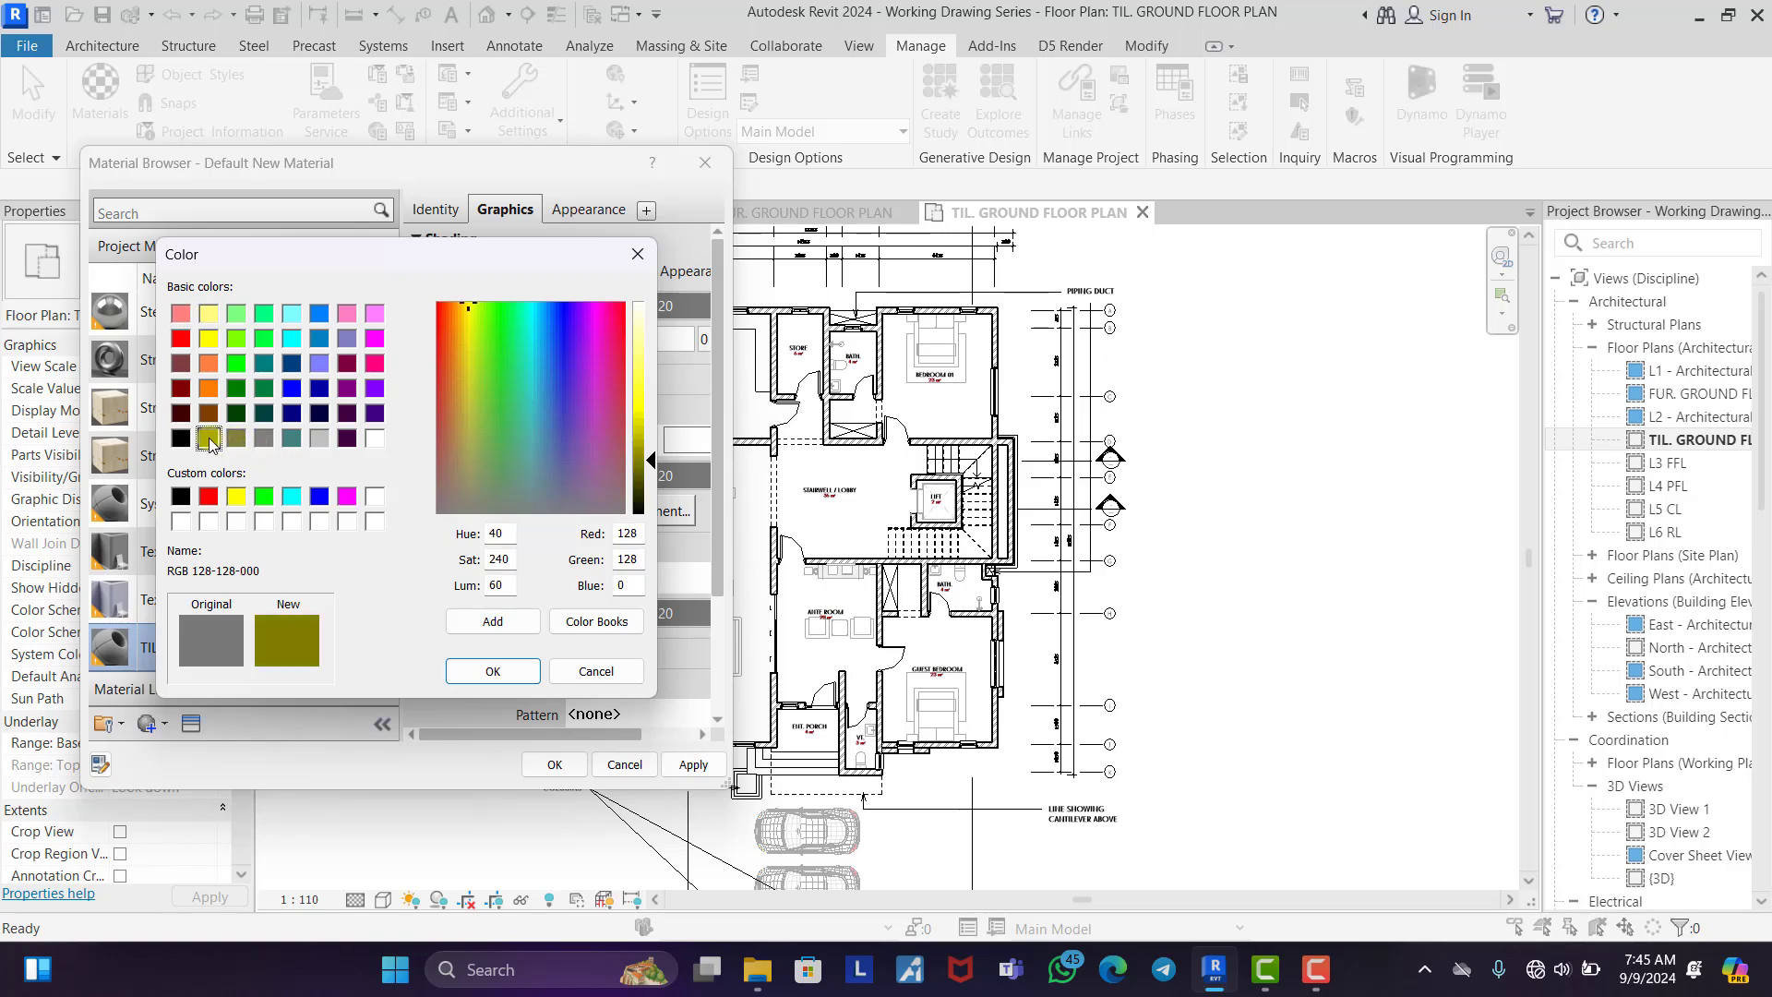
left_click(513, 673)
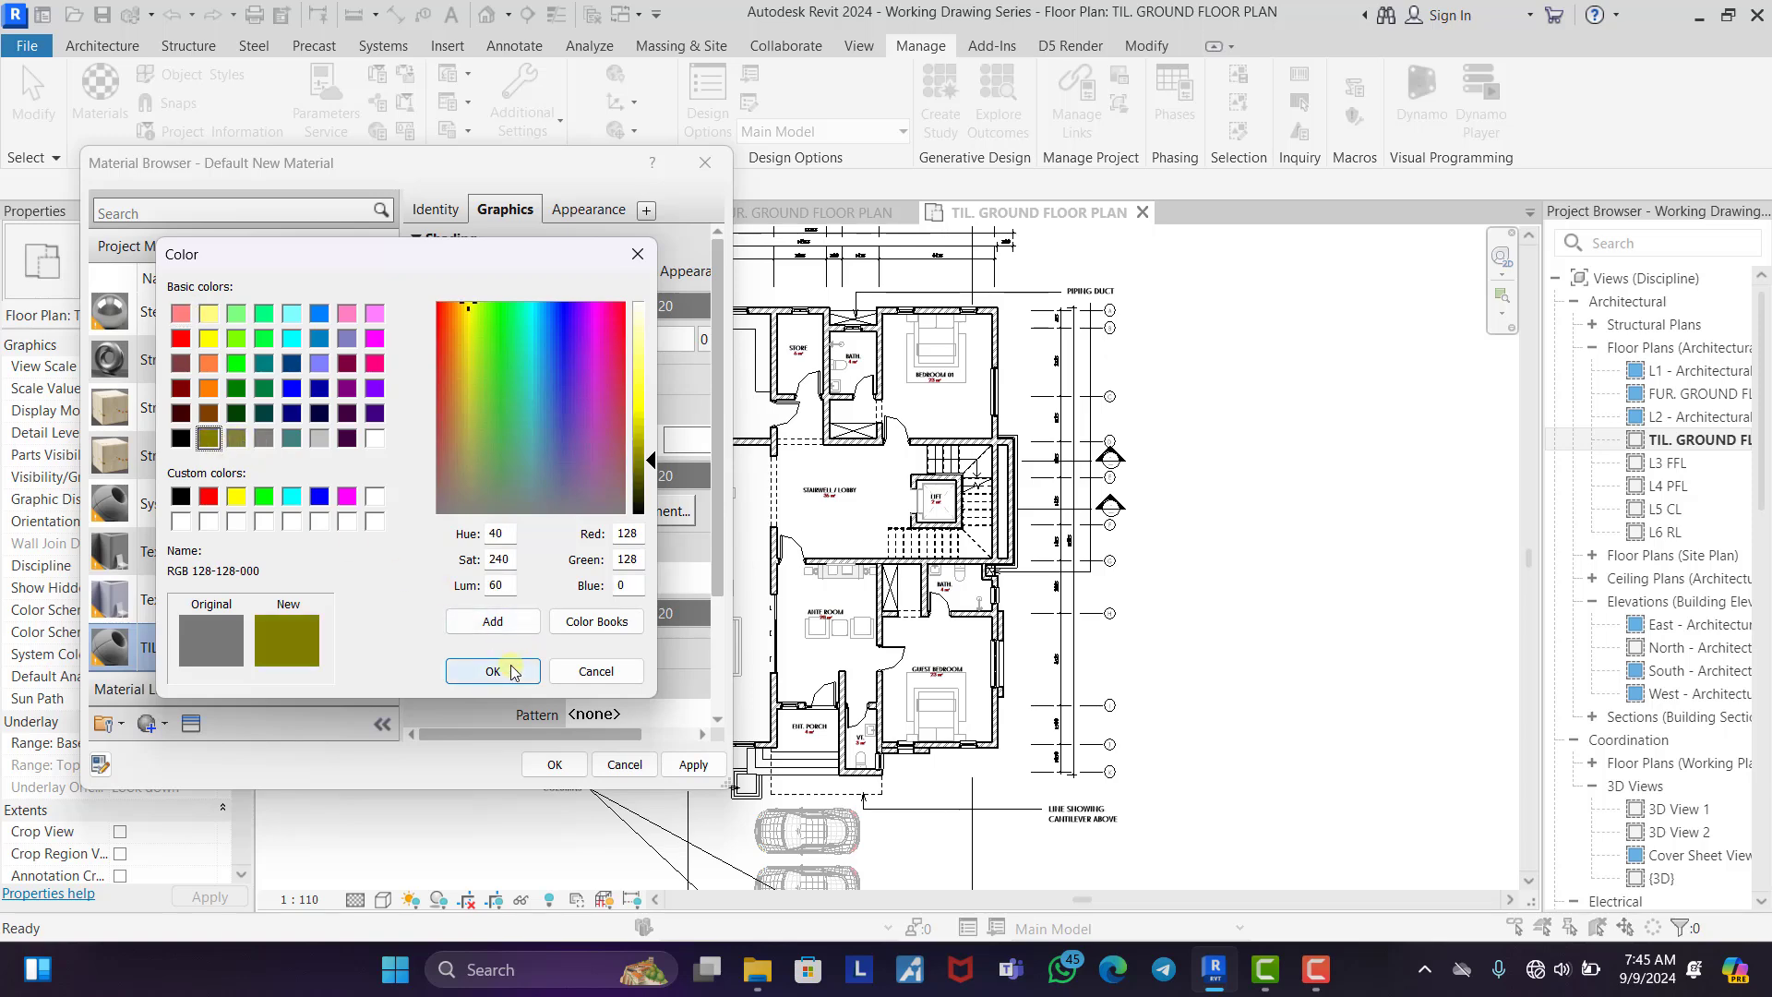
left_click(551, 767)
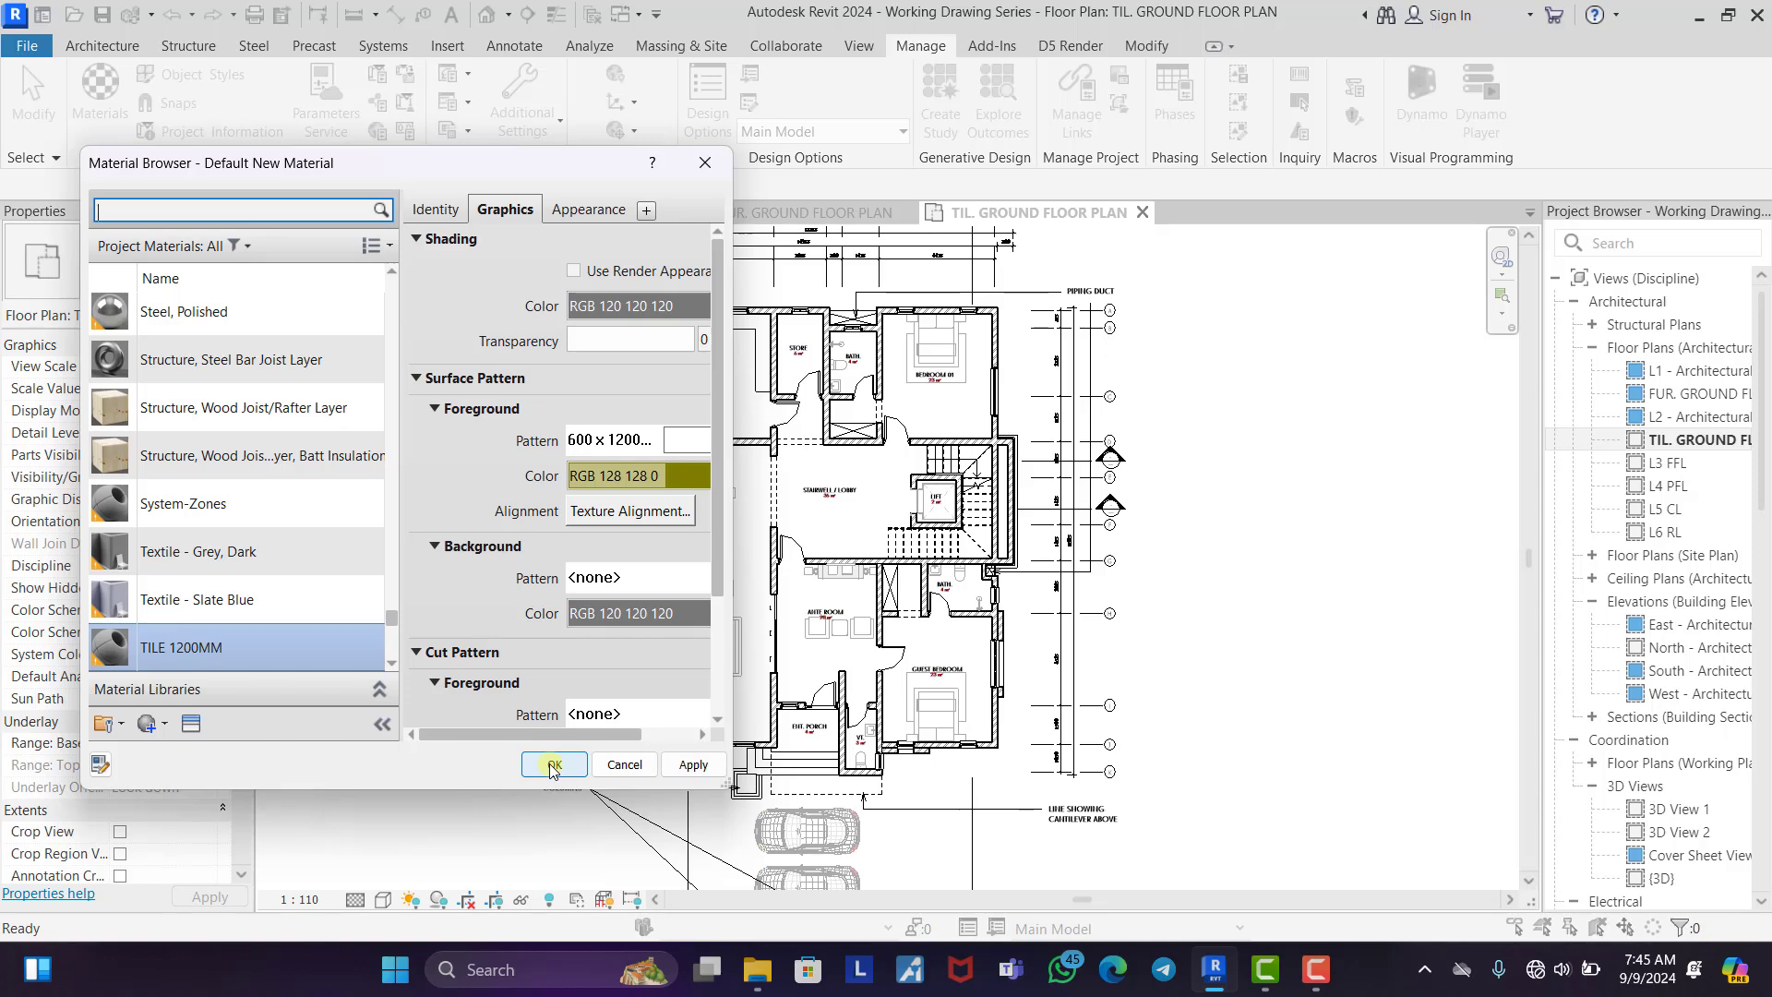